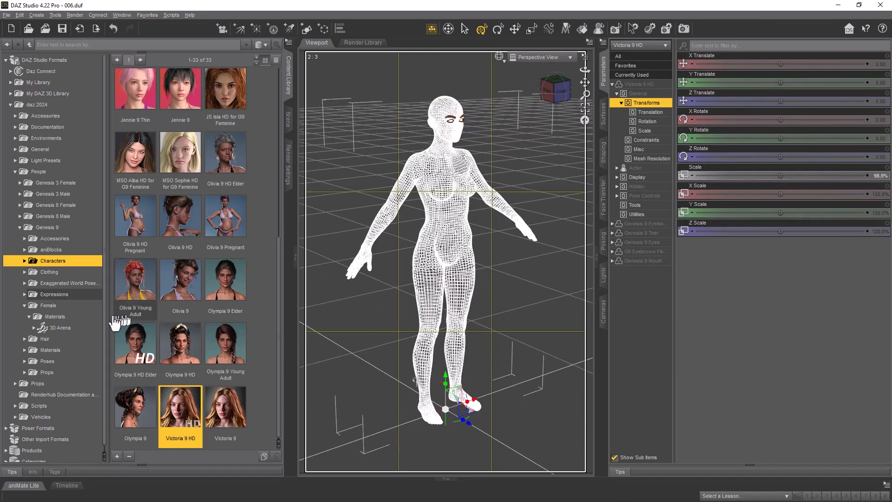
Load the HS HDLH Hair G9 from the Genesis 9 Daz Originals Hair Studio folder onto the figure
{"action": "left_click", "coordinate": [23, 339]}
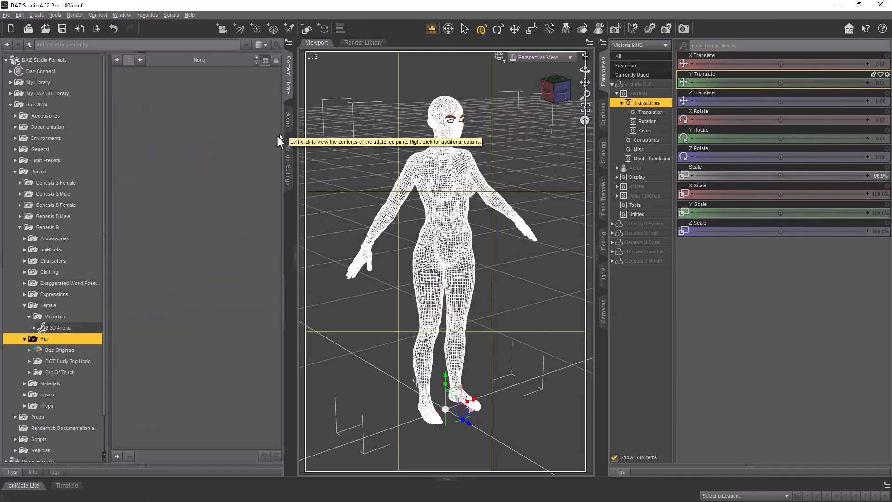
{"action": "left_click", "coordinate": [287, 119]}
{"action": "left_click", "coordinate": [288, 75]}
{"action": "left_click", "coordinate": [29, 362]}
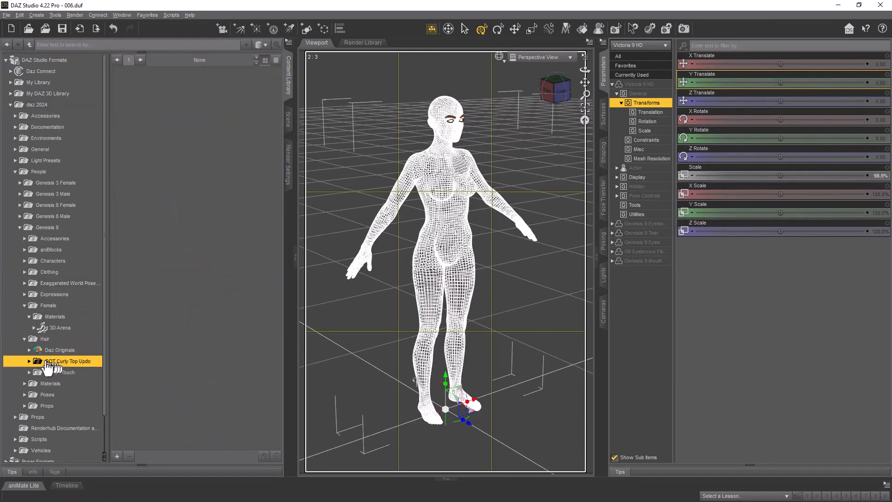
{"action": "left_click", "coordinate": [62, 417]}
{"action": "scroll", "coordinate": [62, 416], "scroll_direction": "down", "scroll_amount": 2}
{"action": "left_click", "coordinate": [34, 352]}
{"action": "left_click", "coordinate": [63, 364]}
{"action": "double_click", "coordinate": [136, 91]}
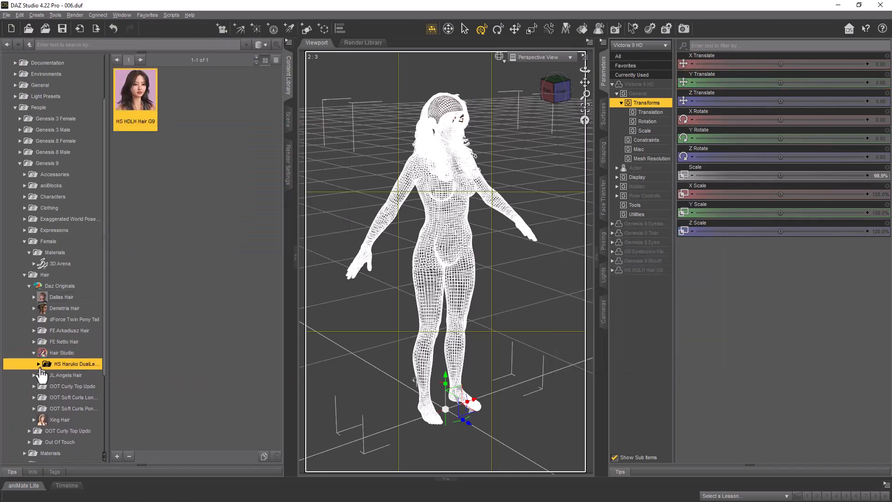
Select the hair in the scene and apply the HS HDLH Hair Short G9 preset to it
{"action": "left_click", "coordinate": [288, 120]}
{"action": "left_click", "coordinate": [65, 176]}
{"action": "left_click", "coordinate": [288, 75]}
{"action": "left_click", "coordinate": [67, 386]}
{"action": "double_click", "coordinate": [181, 91]}
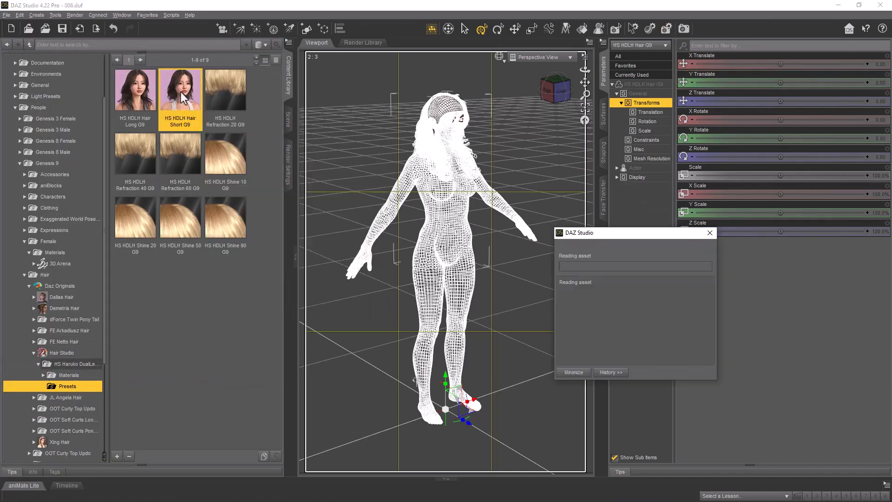
Frame the head from the front and apply a green hair colour preset from the HS Haruko hair materials
{"action": "left_click_drag", "start_coordinate": [584, 94], "coordinate": [583, 74]}
{"action": "left_click_drag", "start_coordinate": [584, 82], "coordinate": [584, 116]}
{"action": "left_click", "coordinate": [562, 90]}
{"action": "left_click", "coordinate": [43, 374]}
{"action": "left_click", "coordinate": [68, 386]}
{"action": "scroll", "coordinate": [206, 335], "scroll_direction": "down", "scroll_amount": 10}
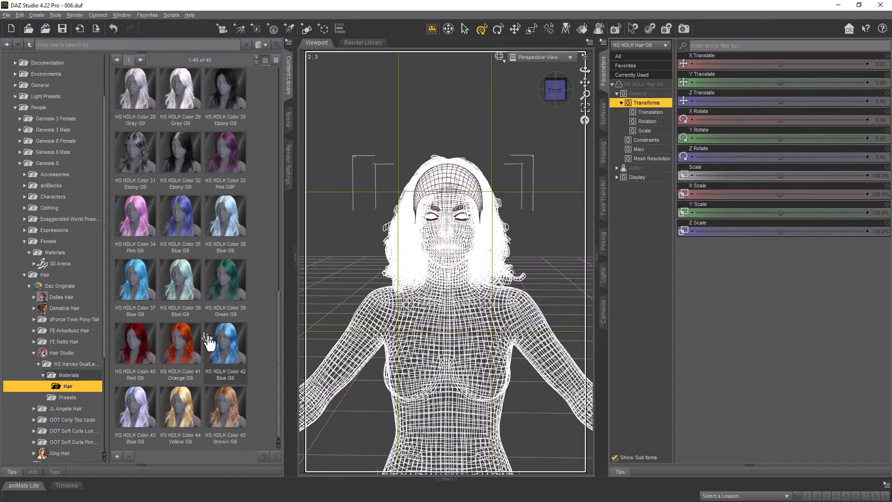
Load the Diva's Desire Dress from the Genesis 9 Daz Originals clothing onto Victoria 9 HD
{"action": "left_click", "coordinate": [24, 274]}
{"action": "left_click", "coordinate": [25, 266]}
{"action": "double_click", "coordinate": [49, 312]}
{"action": "left_click", "coordinate": [64, 356]}
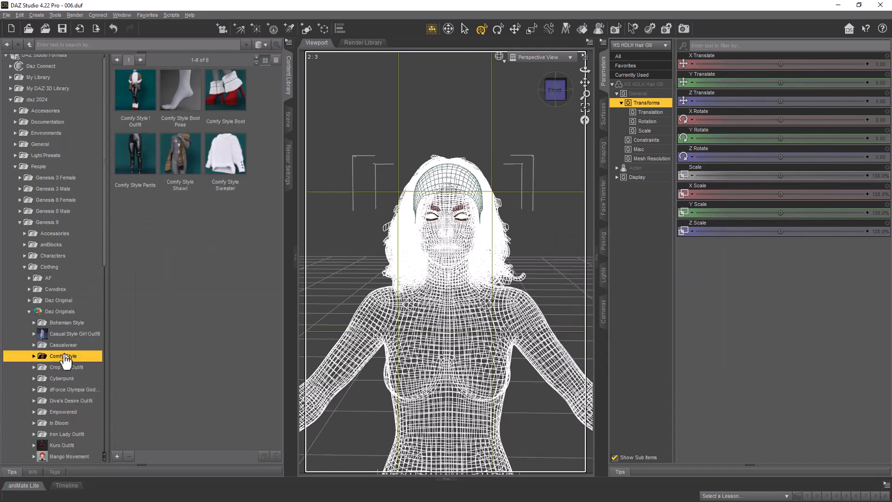
{"action": "left_click", "coordinate": [69, 390]}
{"action": "scroll", "coordinate": [69, 390], "scroll_direction": "down", "scroll_amount": 1}
{"action": "left_click", "coordinate": [70, 369]}
{"action": "left_click", "coordinate": [288, 120]}
{"action": "left_click", "coordinate": [66, 108]}
{"action": "left_click", "coordinate": [288, 75]}
{"action": "double_click", "coordinate": [148, 157]}
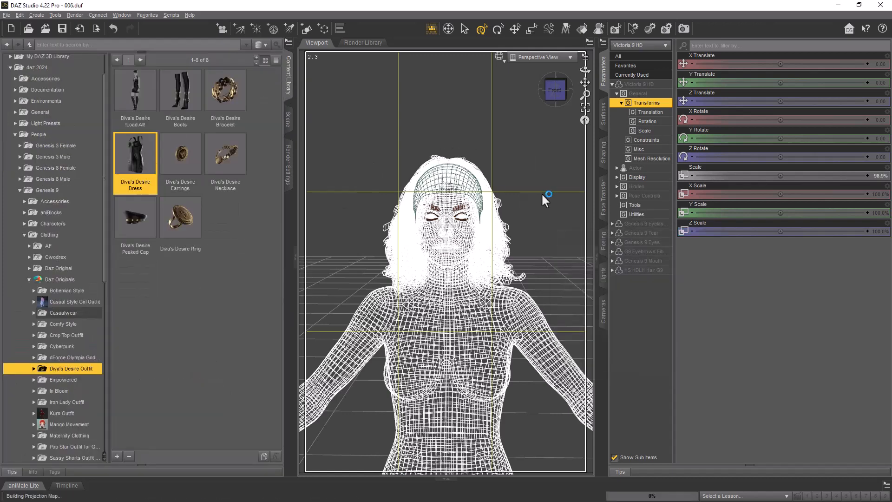
Collapse the parameters pane and switch the viewport to the NVIDIA Iray rendered preview
{"action": "left_click", "coordinate": [606, 246]}
{"action": "left_click", "coordinate": [771, 57]}
{"action": "left_click", "coordinate": [772, 160]}
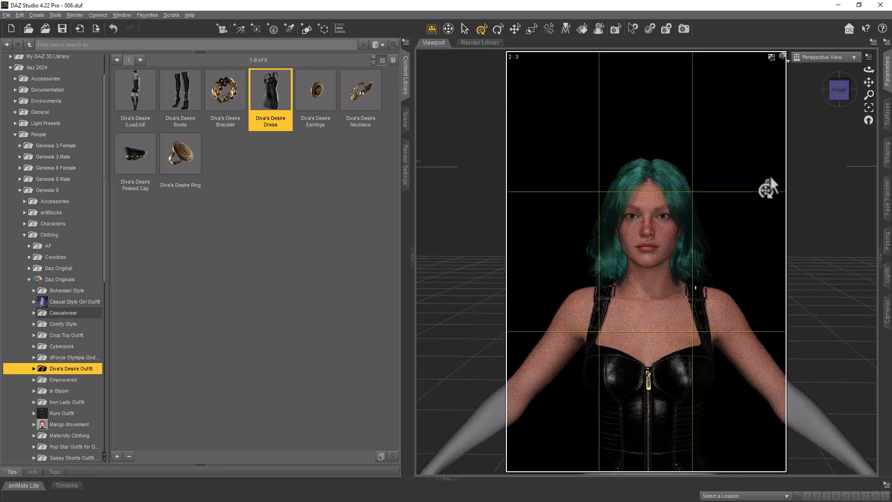
Browse the Genesis 9 poses from Daz Originals and look over the Noble Maiden Base set
{"action": "scroll", "coordinate": [70, 342], "scroll_direction": "down", "scroll_amount": 3}
{"action": "left_click", "coordinate": [406, 124]}
{"action": "left_click", "coordinate": [405, 79]}
{"action": "left_click", "coordinate": [31, 183]}
{"action": "left_click", "coordinate": [25, 138]}
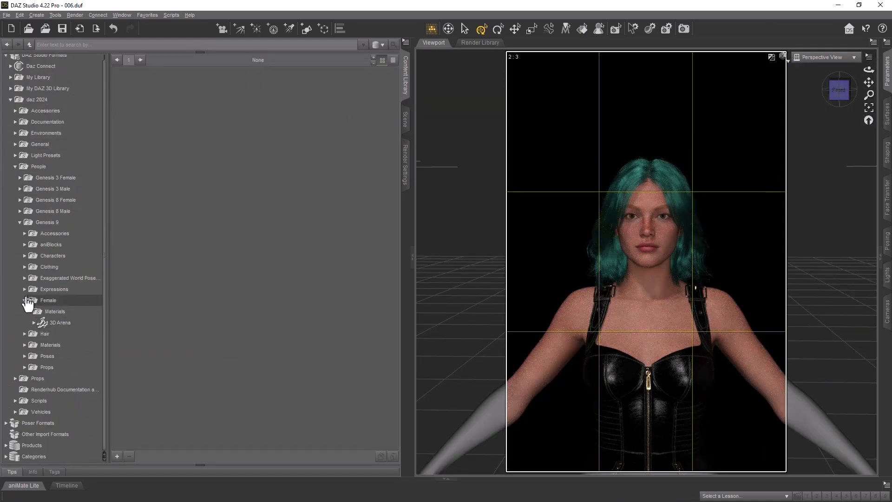
{"action": "left_click", "coordinate": [25, 300]}
{"action": "left_click", "coordinate": [34, 427]}
{"action": "scroll", "coordinate": [51, 428], "scroll_direction": "down", "scroll_amount": 3}
{"action": "left_click", "coordinate": [61, 346]}
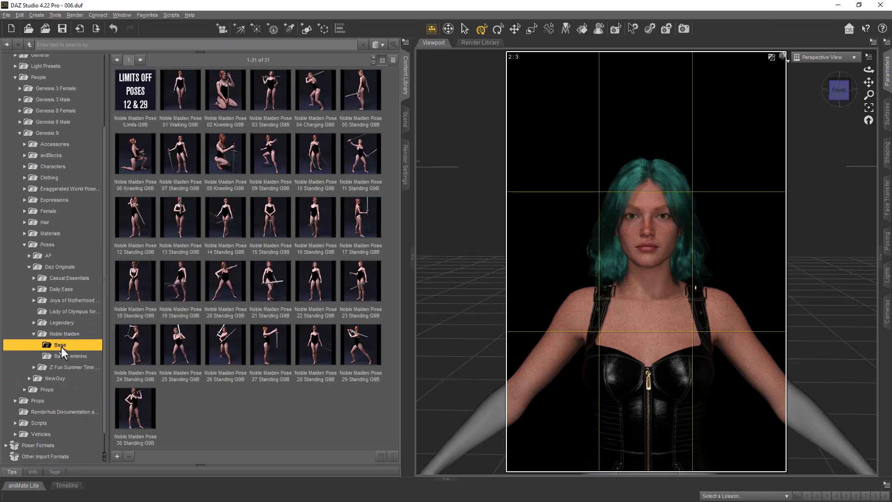
Examine the poses in the Legendary, Joys of Motherhood, Daily Ease and Casual Essentials folders
{"action": "left_click", "coordinate": [34, 322]}
{"action": "left_click", "coordinate": [58, 335]}
{"action": "left_click", "coordinate": [77, 300]}
{"action": "left_click", "coordinate": [34, 289]}
{"action": "left_click", "coordinate": [55, 303]}
{"action": "left_click", "coordinate": [57, 310]}
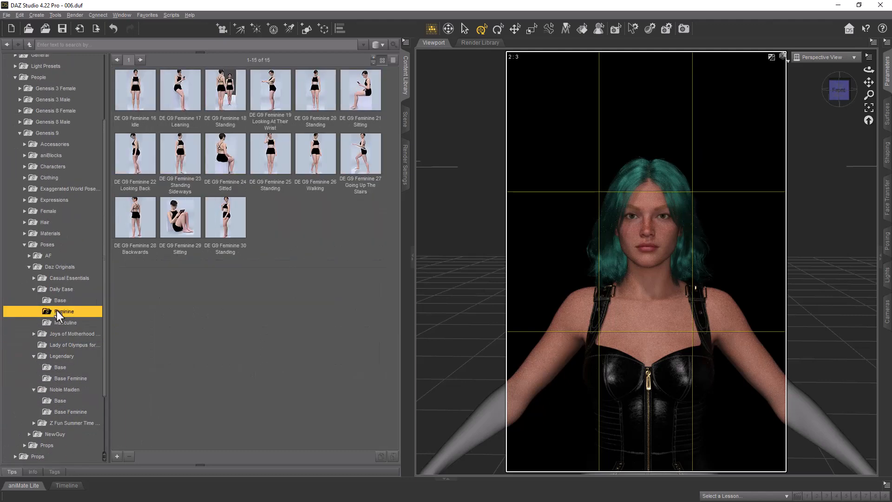
{"action": "left_click", "coordinate": [58, 323]}
{"action": "left_click", "coordinate": [34, 278]}
{"action": "left_click", "coordinate": [61, 302]}
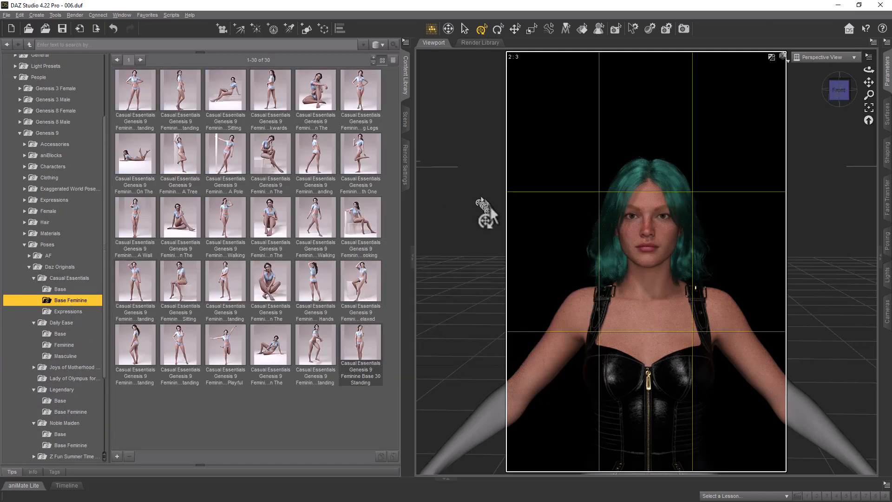
Apply NG HWSJ Standing Pose 06 M Victoria 9 from the NewGuy High Waist Skinny Jeans poses to the figure
{"action": "scroll", "coordinate": [51, 403], "scroll_direction": "down", "scroll_amount": 2}
{"action": "left_click", "coordinate": [34, 392]}
{"action": "left_click", "coordinate": [62, 414]}
{"action": "left_click", "coordinate": [29, 425]}
{"action": "scroll", "coordinate": [31, 424], "scroll_direction": "down", "scroll_amount": 1}
{"action": "left_click", "coordinate": [38, 405]}
{"action": "left_click", "coordinate": [34, 405]}
{"action": "left_click", "coordinate": [61, 416]}
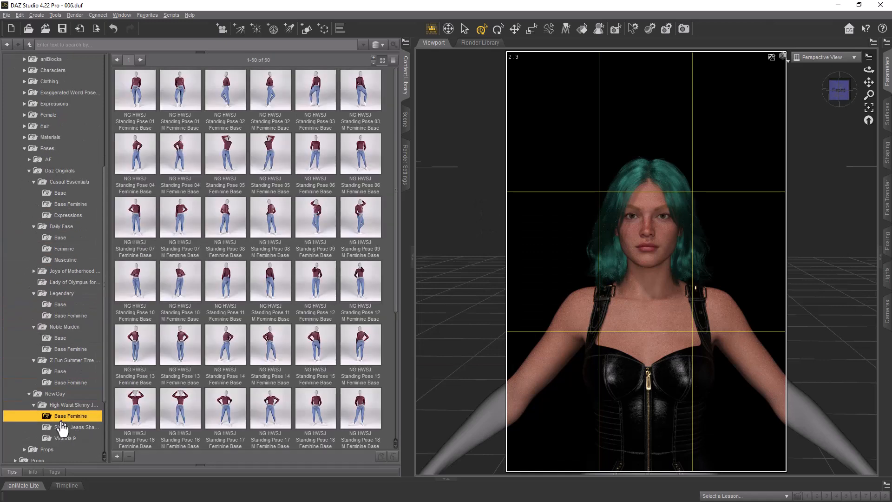
{"action": "left_click", "coordinate": [63, 436]}
{"action": "double_click", "coordinate": [317, 150]}
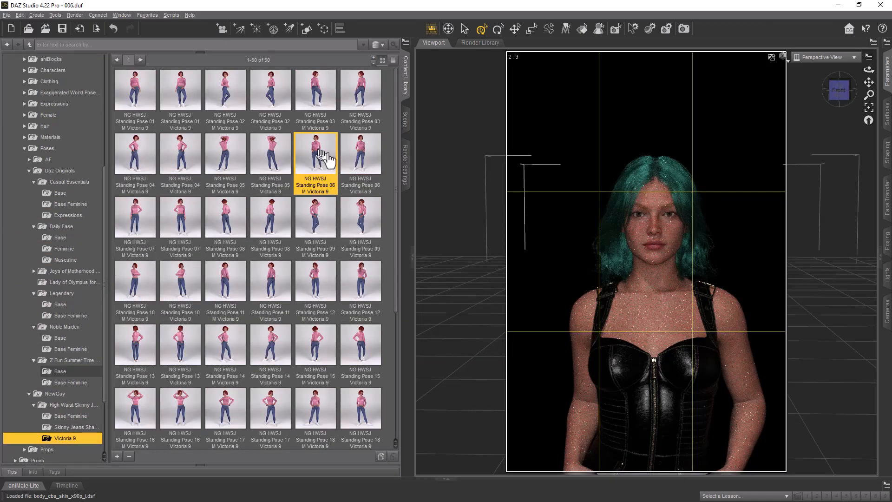
Apply the Casual Essentials Genesis 9 29 Standing pose from the Casual Essentials Base folder to the figure
{"action": "left_click", "coordinate": [72, 349]}
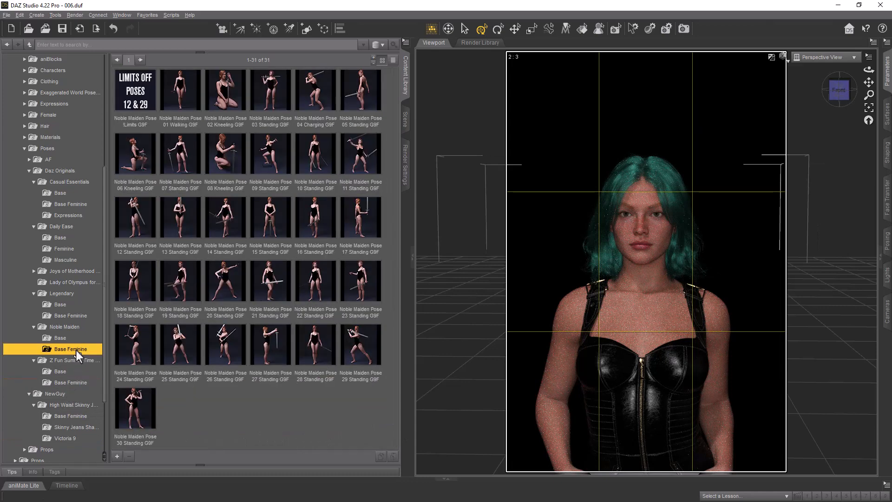
{"action": "left_click", "coordinate": [34, 270]}
{"action": "left_click", "coordinate": [60, 283]}
{"action": "left_click", "coordinate": [29, 159]}
{"action": "left_click", "coordinate": [63, 204]}
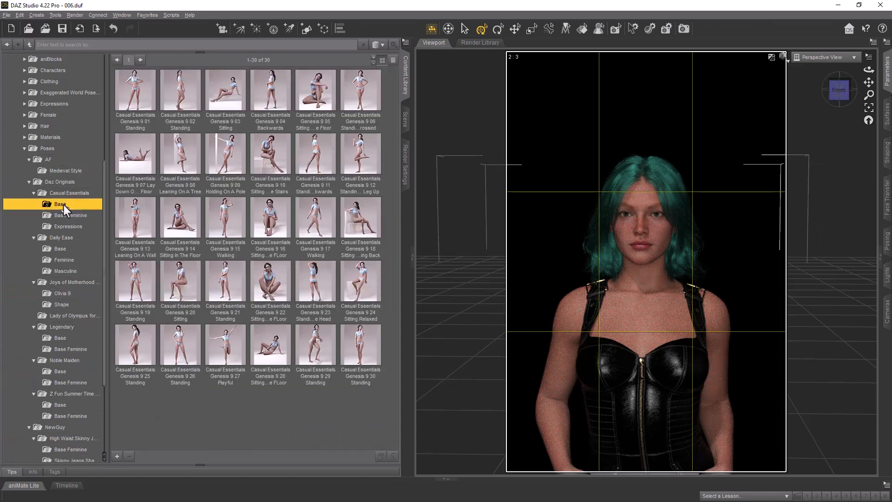
{"action": "double_click", "coordinate": [311, 346]}
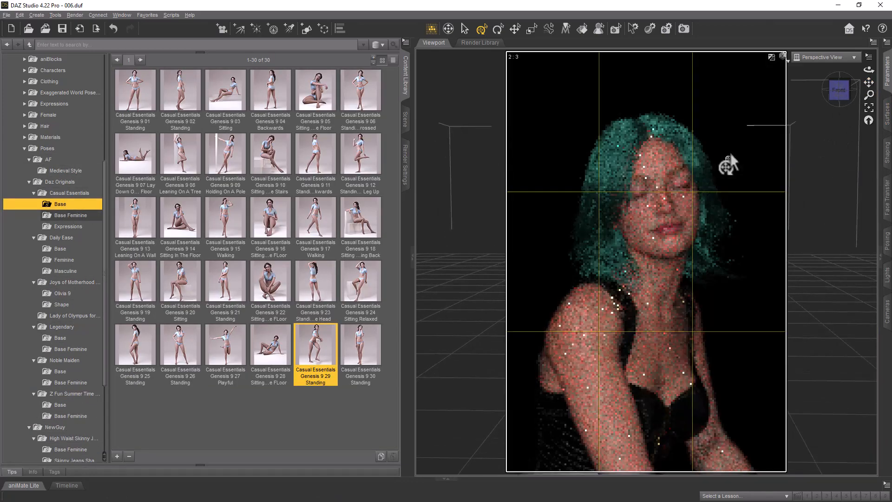
Try several Casual Essentials expressions on the figure and settle on Feminine Expression 10
{"action": "left_click", "coordinate": [69, 226]}
{"action": "double_click", "coordinate": [320, 158]}
{"action": "double_click", "coordinate": [359, 158]}
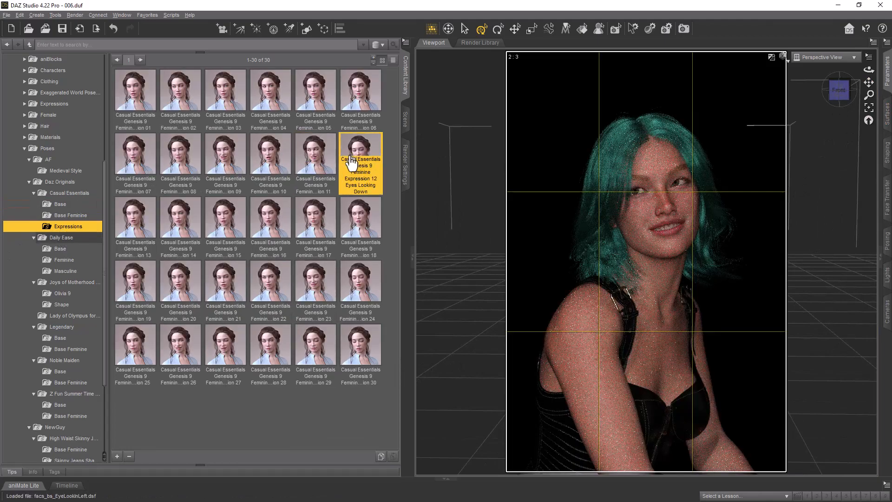
{"action": "double_click", "coordinate": [282, 220]}
{"action": "mouse_move", "coordinate": [838, 92]}
{"action": "left_mouse_down"}
{"action": "mouse_move", "coordinate": [837, 102]}
{"action": "mouse_move", "coordinate": [867, 85]}
{"action": "mouse_move", "coordinate": [840, 96]}
{"action": "left_mouse_up"}
{"action": "double_click", "coordinate": [270, 148]}
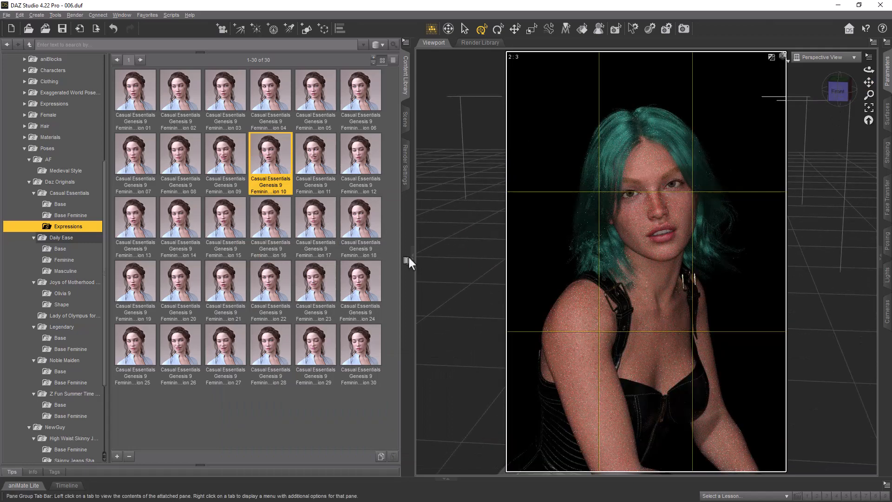
Create a new camera from the current scene view and look through Camera (2) in the viewport
{"action": "left_click", "coordinate": [412, 256]}
{"action": "left_click", "coordinate": [36, 15]}
{"action": "left_click", "coordinate": [55, 26]}
{"action": "left_click", "coordinate": [616, 339]}
{"action": "left_click", "coordinate": [709, 265]}
{"action": "left_click", "coordinate": [827, 57]}
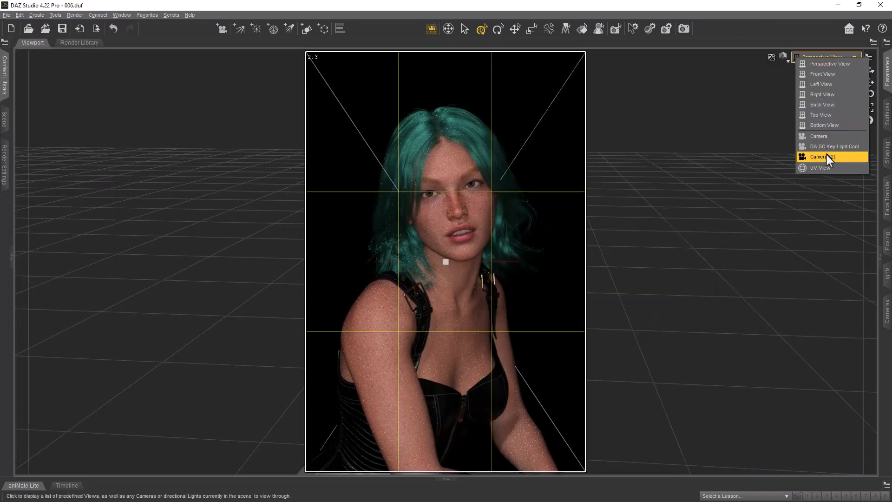
{"action": "left_click", "coordinate": [827, 155]}
Split the viewport into two side-by-side views and show the figure with its camera from the side in Perspective View
{"action": "left_click", "coordinate": [869, 58]}
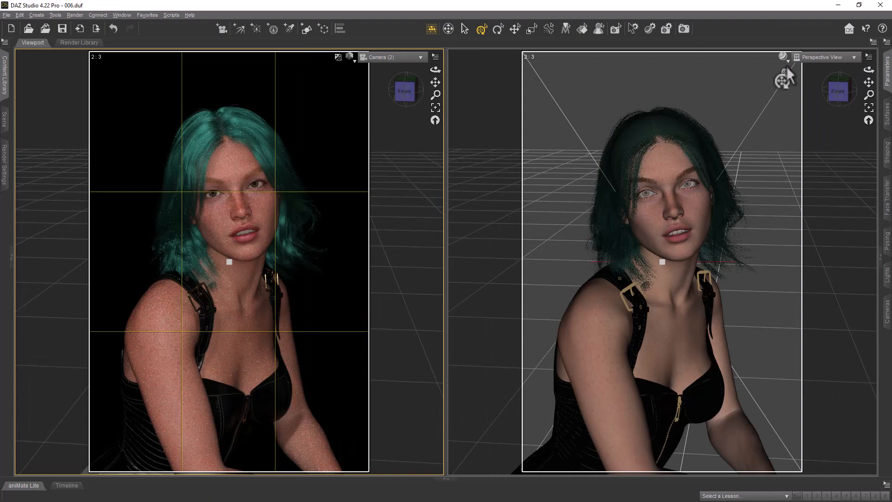
{"action": "mouse_move", "coordinate": [839, 90]}
{"action": "left_mouse_down"}
{"action": "mouse_move", "coordinate": [862, 98]}
{"action": "mouse_move", "coordinate": [841, 83]}
{"action": "left_mouse_up"}
{"action": "scroll", "coordinate": [732, 197], "scroll_direction": "down", "scroll_amount": 10}
{"action": "scroll", "coordinate": [674, 210], "scroll_direction": "down", "scroll_amount": 3}
{"action": "scroll", "coordinate": [675, 210], "scroll_direction": "down", "scroll_amount": 2}
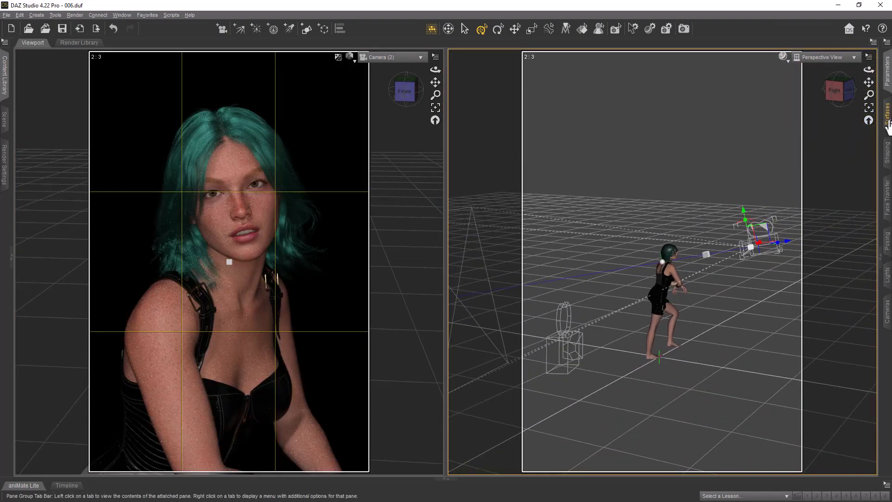
Turn on Depth of Field for Camera (2) and adjust its focal distance around the figure's head
{"action": "left_click", "coordinate": [887, 72]}
{"action": "left_click", "coordinate": [750, 122]}
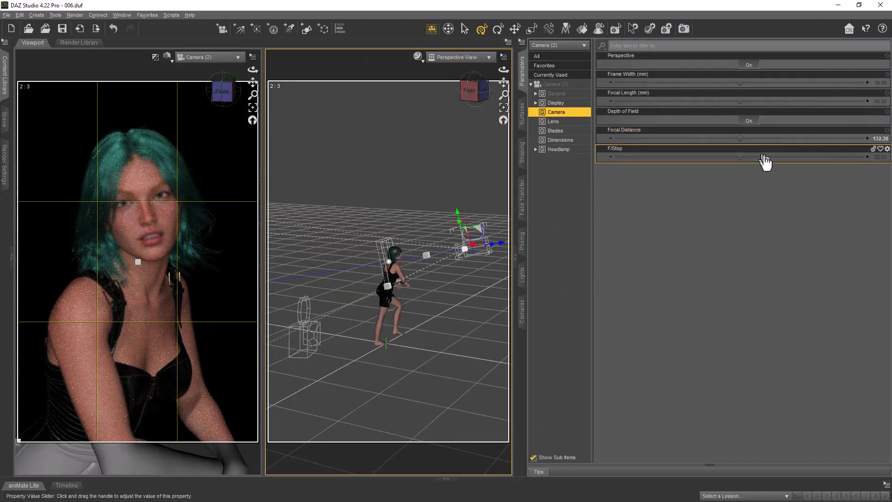
{"action": "left_click_drag", "start_coordinate": [739, 139], "coordinate": [765, 138]}
{"action": "scroll", "coordinate": [385, 231], "scroll_direction": "up", "scroll_amount": 10}
{"action": "mouse_move", "coordinate": [473, 91]}
{"action": "left_mouse_down"}
{"action": "mouse_move", "coordinate": [483, 91]}
{"action": "mouse_move", "coordinate": [469, 84]}
{"action": "left_mouse_up"}
{"action": "left_click_drag", "start_coordinate": [740, 139], "coordinate": [779, 138]}
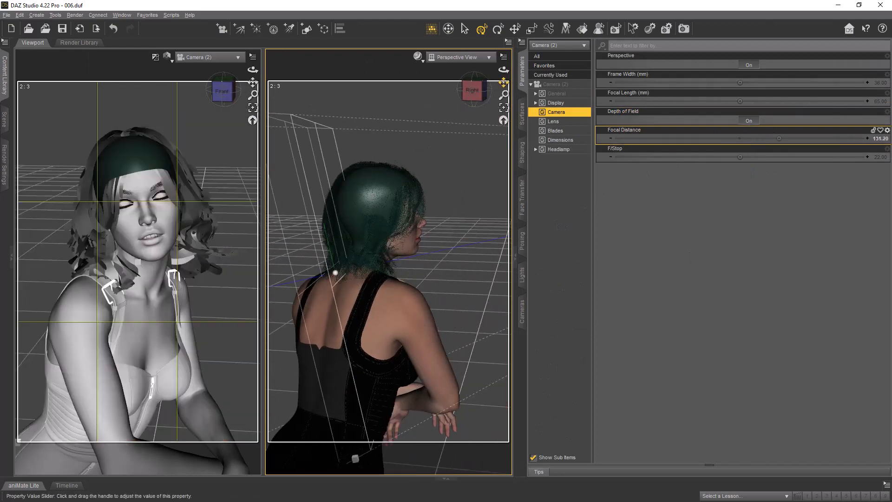
{"action": "left_click_drag", "start_coordinate": [716, 138], "coordinate": [717, 139]}
Shorten the focal length to about 34.39 mm, move the camera closer to the face and refocus at about 37.45 with F/Stop 64
{"action": "left_click_drag", "start_coordinate": [740, 101], "coordinate": [713, 101]}
{"action": "scroll", "coordinate": [119, 228], "scroll_direction": "up", "scroll_amount": 6}
{"action": "left_click_drag", "start_coordinate": [252, 84], "coordinate": [252, 103]}
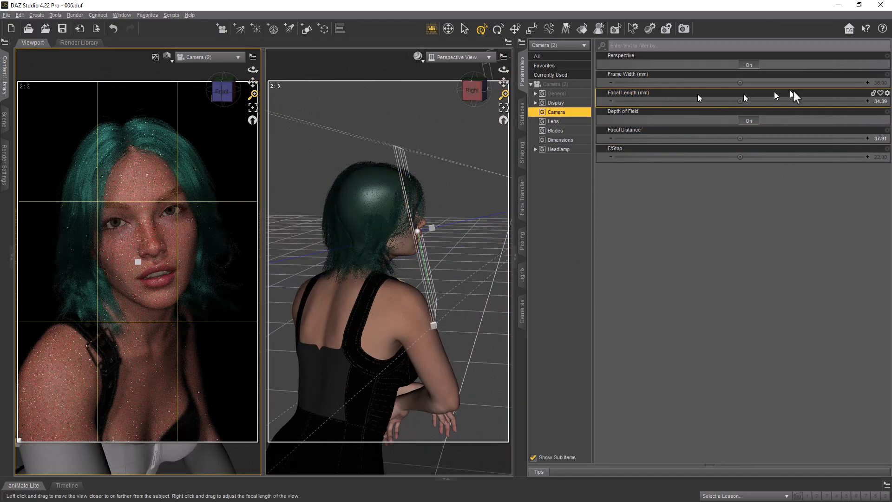
{"action": "left_click_drag", "start_coordinate": [739, 139], "coordinate": [739, 138]}
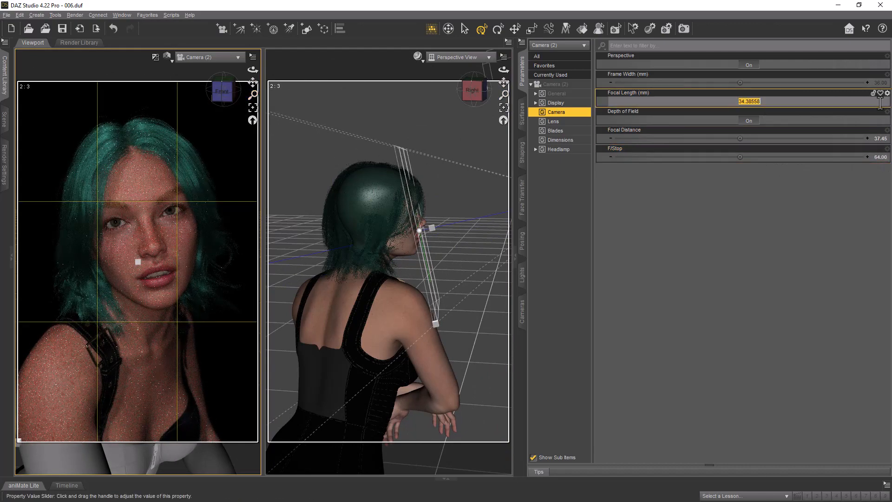
Set the camera's focal length to 25 mm, move it closer to the face and refocus at about 25.45
{"action": "type", "text": "25"}
{"action": "key", "text": "Return"}
{"action": "scroll", "coordinate": [213, 120], "scroll_direction": "up", "scroll_amount": 5}
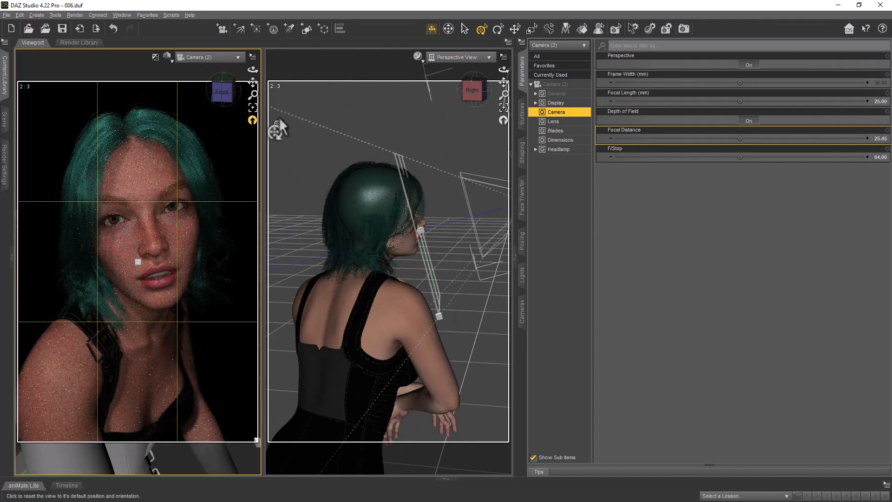
Set the focal length to 30 mm and reframe Camera (2) on the face
{"action": "left_click", "coordinate": [879, 101]}
{"action": "type", "text": "30"}
{"action": "key", "text": "Return"}
{"action": "left_click_drag", "start_coordinate": [253, 84], "coordinate": [248, 88]}
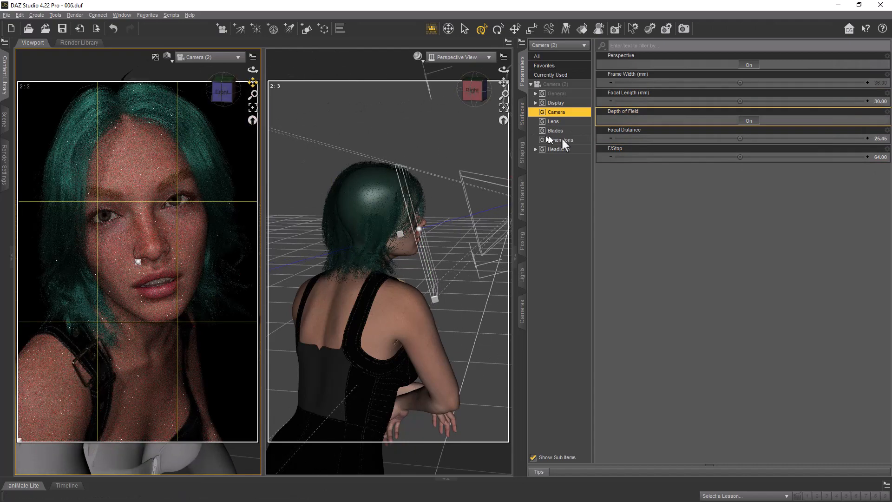
Return to a single viewport and set the render environment's Dome Rotation to about 262.49
{"action": "left_click", "coordinate": [522, 114]}
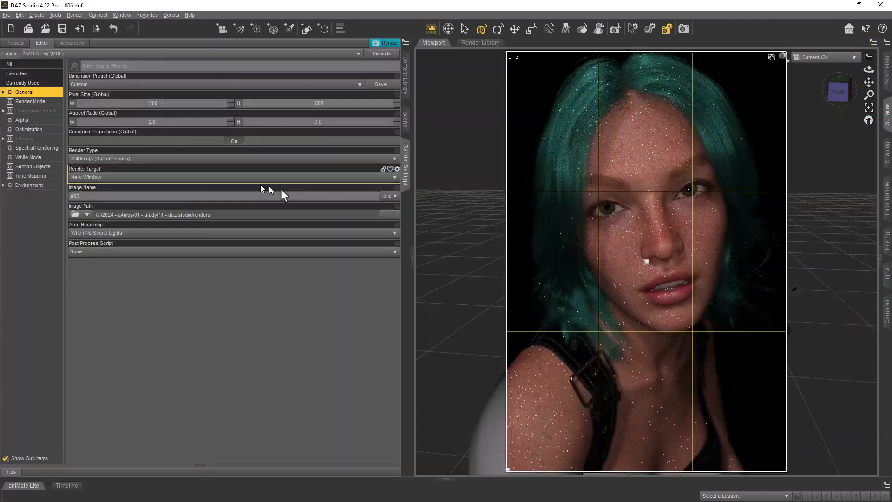
{"action": "left_click", "coordinate": [29, 185]}
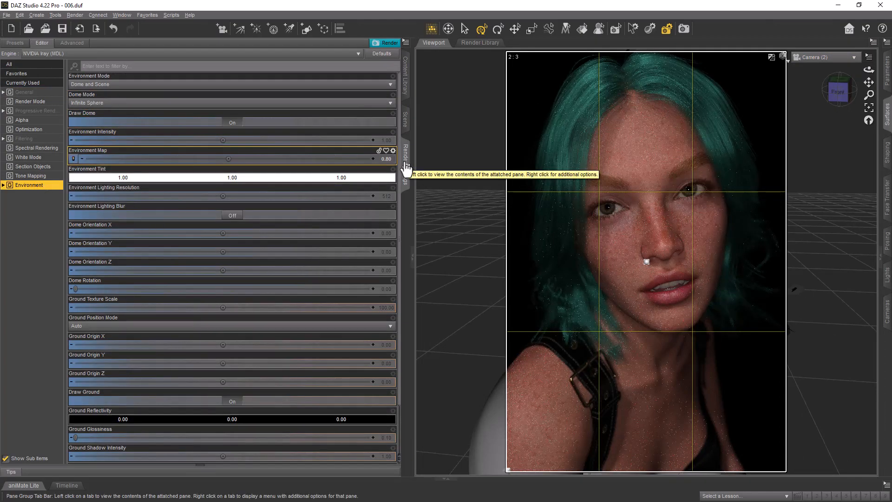
{"action": "left_click_drag", "start_coordinate": [227, 288], "coordinate": [291, 305]}
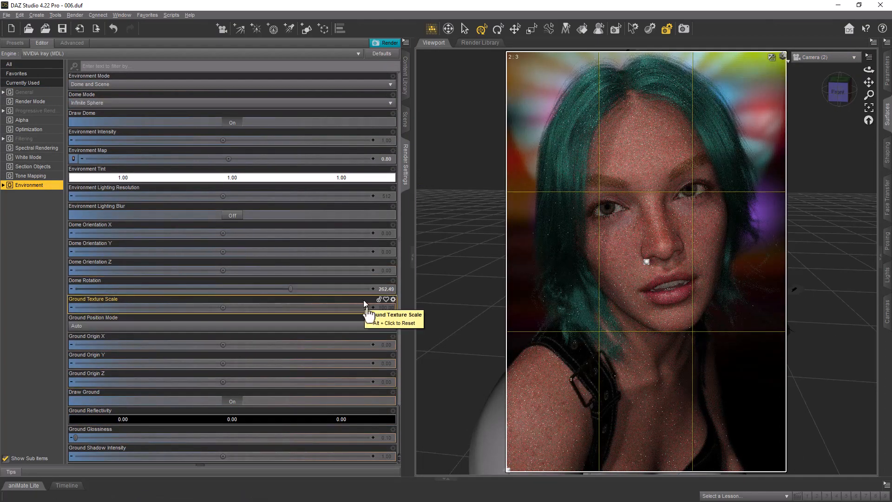
Set Dome Orientation Z to about -19.72 and Dome Rotation to about 260.22, and turn on Environment Lighting Blur
{"action": "left_click_drag", "start_coordinate": [384, 252], "coordinate": [312, 270]}
{"action": "key", "text": "ctrl+z"}
{"action": "left_click_drag", "start_coordinate": [150, 270], "coordinate": [136, 270]}
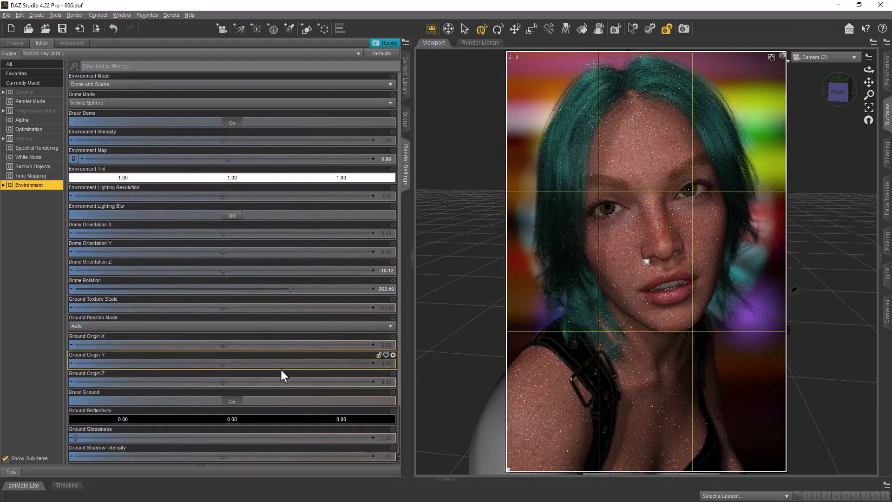
{"action": "left_click_drag", "start_coordinate": [291, 289], "coordinate": [289, 291]}
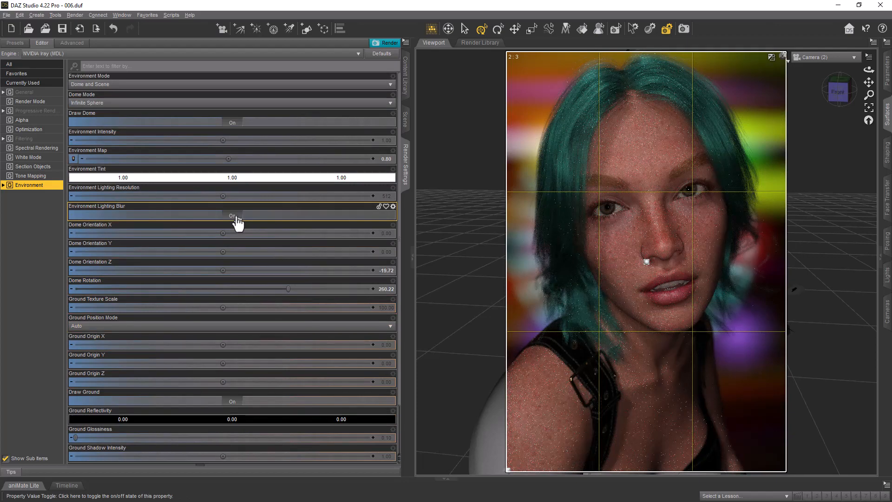
{"action": "scroll", "coordinate": [278, 288], "scroll_direction": "down", "scroll_amount": 2}
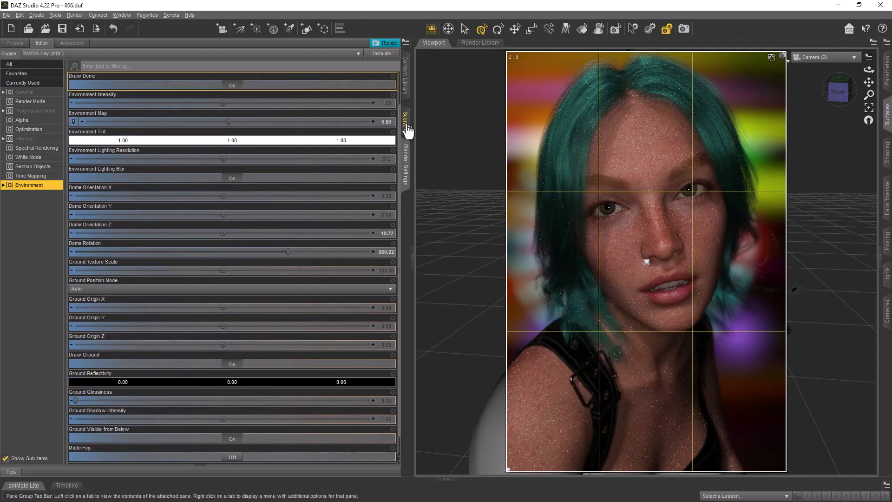
Select Camera (2) in the scene and lower its F/Stop to blur the area outside the focus
{"action": "left_click", "coordinate": [405, 120]}
{"action": "left_click", "coordinate": [49, 181]}
{"action": "left_click", "coordinate": [887, 72]}
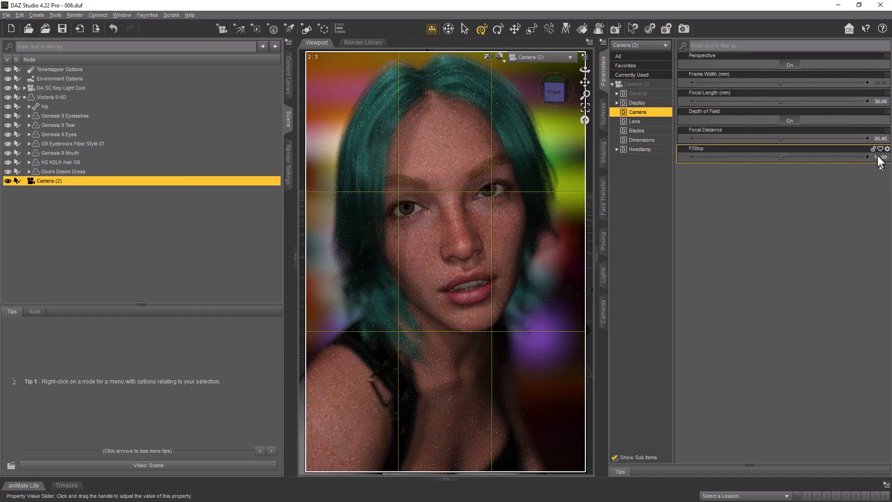
Reset Camera (2)'s F/Stop to its default and set its Headlamp Mode to Off
{"action": "left_click", "coordinate": [877, 156], "text": "alt"}
{"action": "left_click", "coordinate": [651, 75]}
{"action": "left_click", "coordinate": [654, 57]}
{"action": "left_click", "coordinate": [652, 75]}
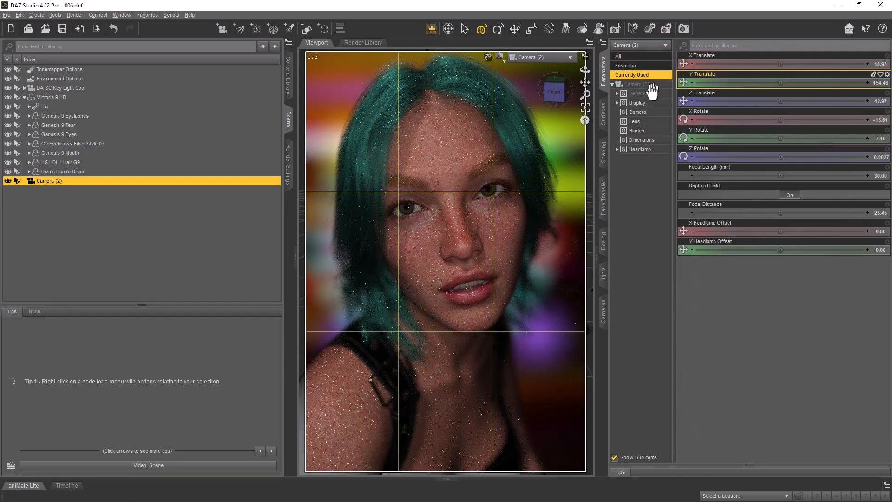
{"action": "left_click", "coordinate": [643, 149]}
{"action": "left_click", "coordinate": [706, 64]}
{"action": "left_click", "coordinate": [706, 91]}
{"action": "left_click", "coordinate": [121, 15]}
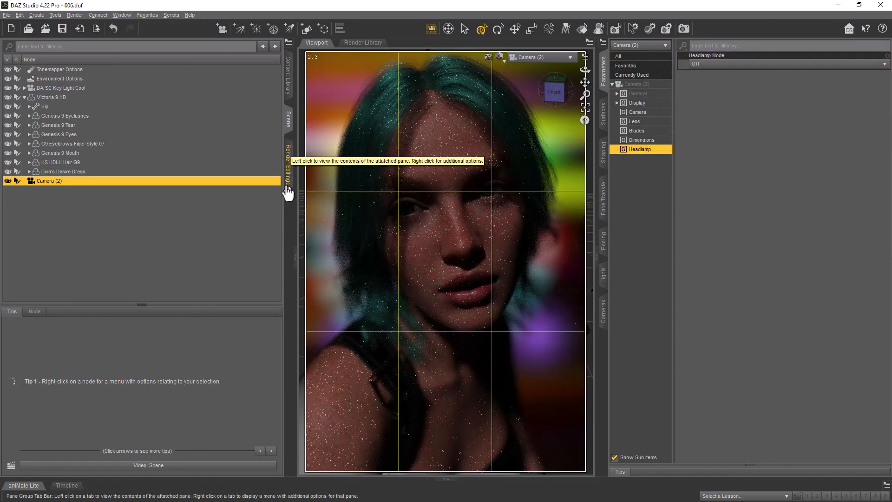
Delete the DA SC Key Light Cool from the scene and select Camera (2)
{"action": "left_click", "coordinate": [24, 97]}
{"action": "left_click", "coordinate": [8, 88]}
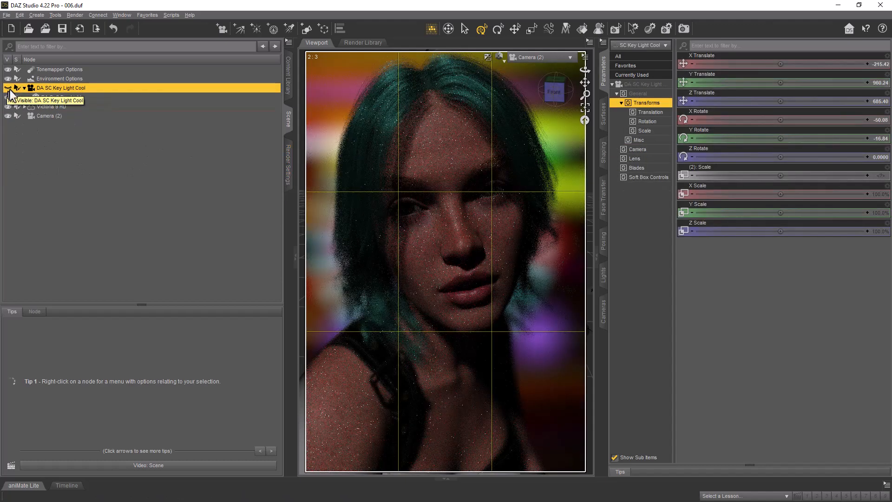
{"action": "key", "text": "Delete"}
{"action": "left_click", "coordinate": [55, 97]}
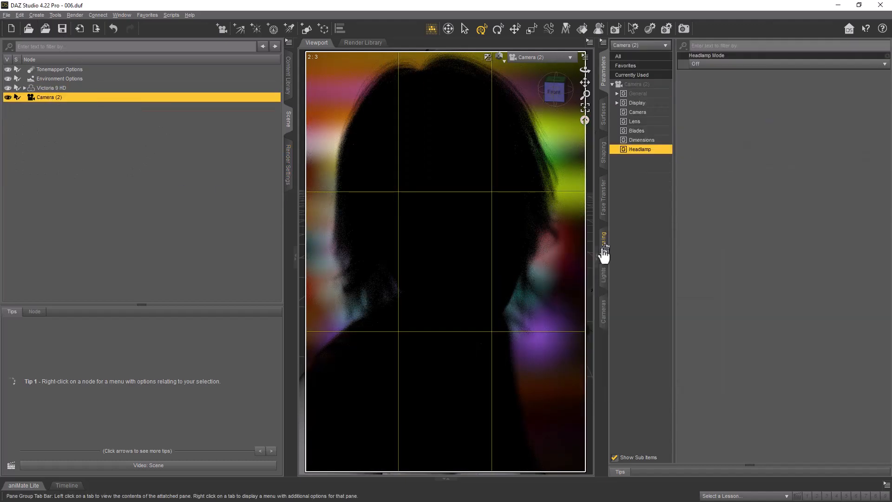
Switch to two side-by-side viewports and create a Plane primitive in the scene
{"action": "left_click", "coordinate": [591, 43]}
{"action": "left_click", "coordinate": [296, 263]}
{"action": "left_click", "coordinate": [36, 16]}
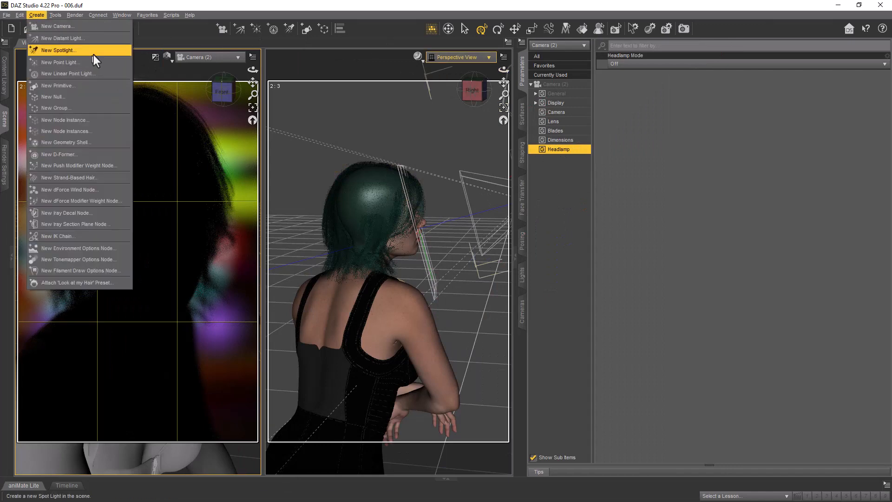
{"action": "left_click", "coordinate": [58, 86]}
{"action": "left_click", "coordinate": [439, 209]}
{"action": "left_click", "coordinate": [437, 226]}
{"action": "left_click", "coordinate": [438, 304]}
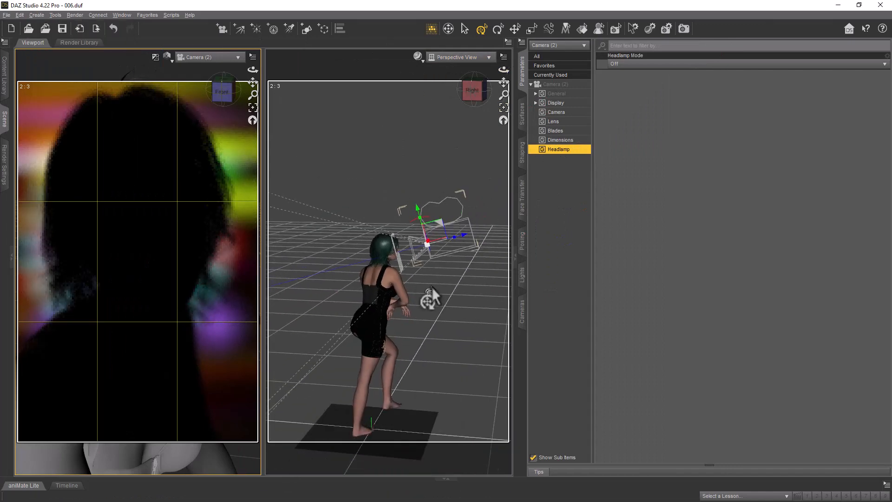
Raise the plane to about Y 100.61, bring it forward to about Z 61.64 and tilt it to about -67.98 on X
{"action": "left_click_drag", "start_coordinate": [371, 394], "coordinate": [371, 274]}
{"action": "left_click_drag", "start_coordinate": [408, 313], "coordinate": [480, 320]}
{"action": "left_click_drag", "start_coordinate": [503, 70], "coordinate": [417, 69]}
{"action": "left_click_drag", "start_coordinate": [325, 290], "coordinate": [343, 299]}
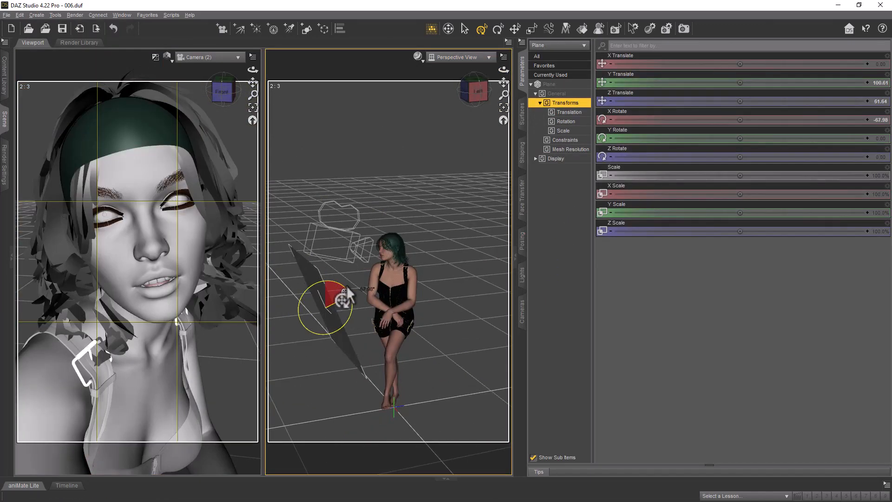
Load the DA Softbox Key Light Pos D - Base sample rig and look through DA SC Key Light in the second viewport
{"action": "left_click", "coordinate": [5, 75]}
{"action": "left_click", "coordinate": [45, 161]}
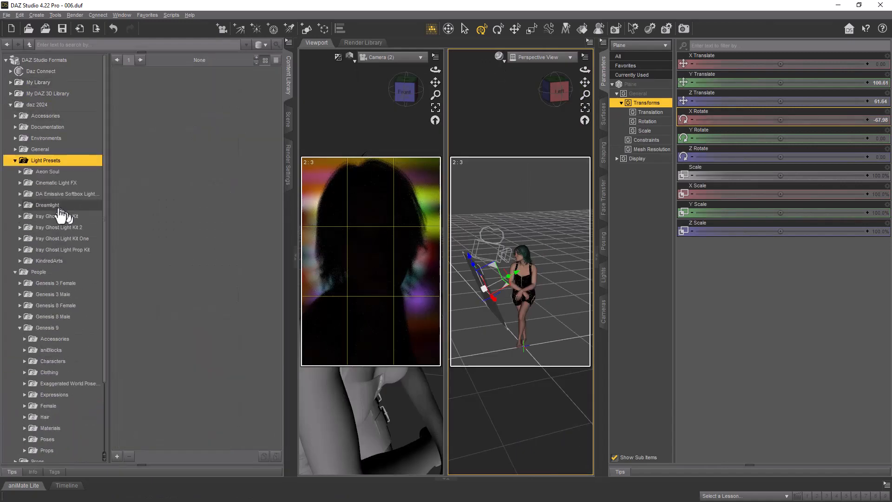
{"action": "left_click", "coordinate": [65, 194]}
{"action": "left_click", "coordinate": [67, 205]}
{"action": "left_click", "coordinate": [60, 238]}
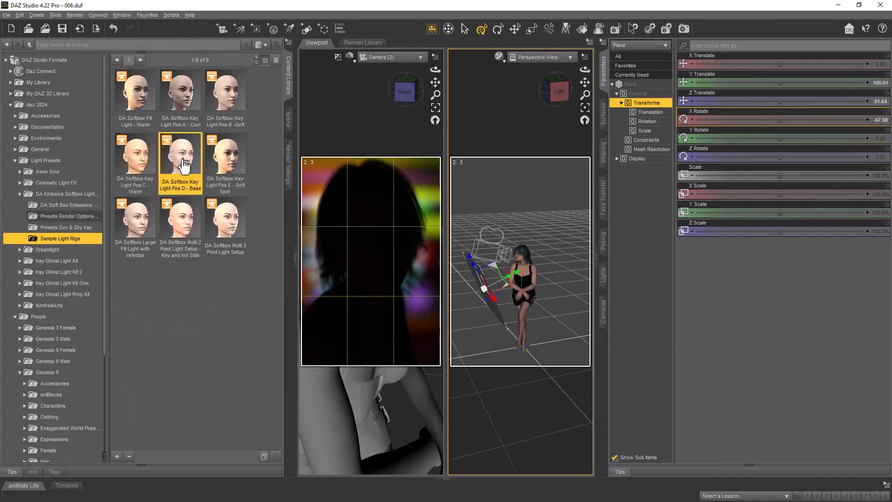
{"action": "left_click", "coordinate": [570, 58]}
{"action": "left_click", "coordinate": [539, 151]}
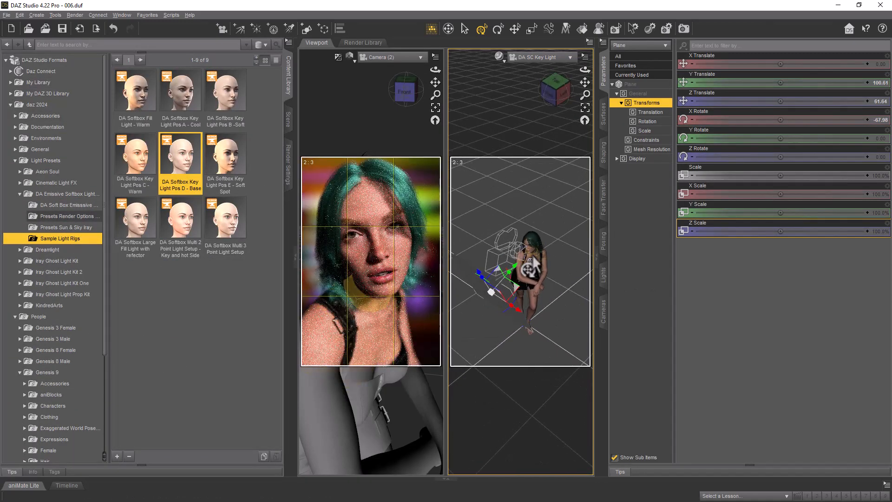
Raise the plane beside the figure, rotate it to about -58.79, -43.65, -48.12 and shrink its Z Scale to about 41.3%
{"action": "left_click_drag", "start_coordinate": [533, 272], "coordinate": [446, 232]}
{"action": "left_click_drag", "start_coordinate": [585, 69], "coordinate": [576, 88]}
{"action": "left_click_drag", "start_coordinate": [505, 280], "coordinate": [502, 310]}
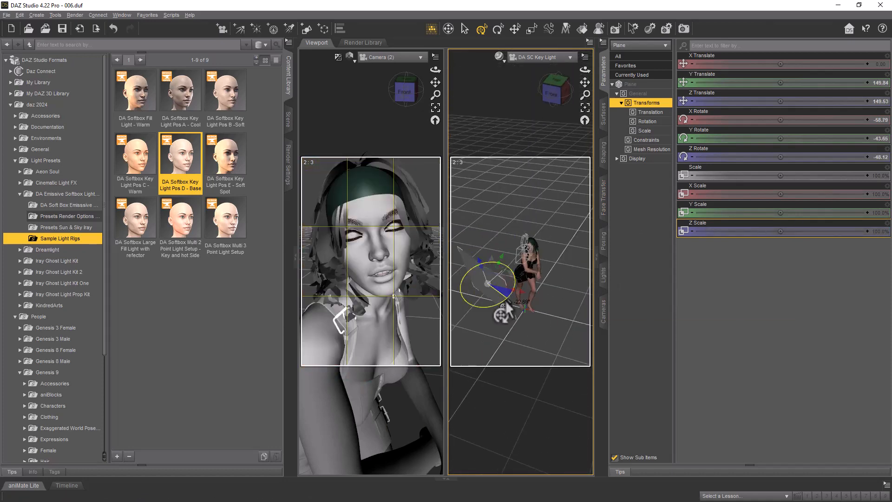
{"action": "mouse_move", "coordinate": [585, 70]}
{"action": "left_mouse_down"}
{"action": "mouse_move", "coordinate": [587, 52]}
{"action": "mouse_move", "coordinate": [584, 58]}
{"action": "left_mouse_up"}
{"action": "left_click_drag", "start_coordinate": [498, 241], "coordinate": [513, 233]}
{"action": "left_click_drag", "start_coordinate": [457, 215], "coordinate": [488, 200]}
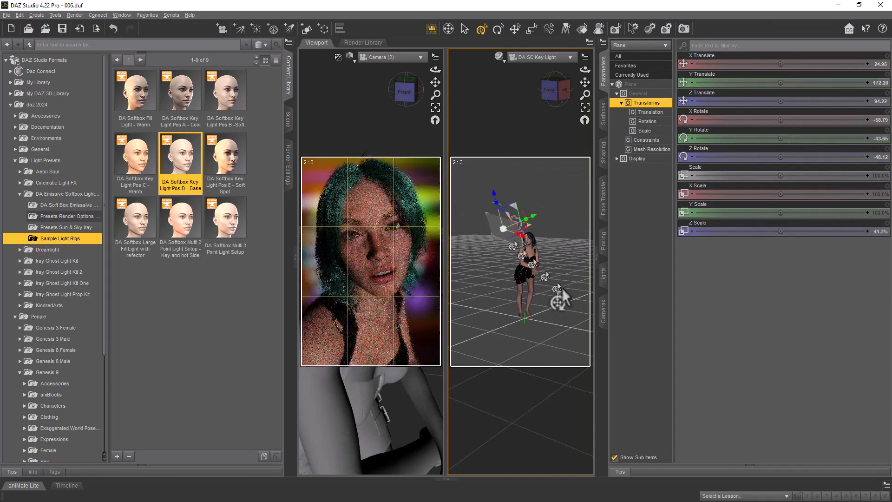
{"action": "left_click_drag", "start_coordinate": [519, 236], "coordinate": [510, 239]}
Set the plane surface's Metallicity and Metallic Flakes Weight to 1.00 and move the plane farther from the figure
{"action": "left_click", "coordinate": [603, 112]}
{"action": "left_click", "coordinate": [637, 101]}
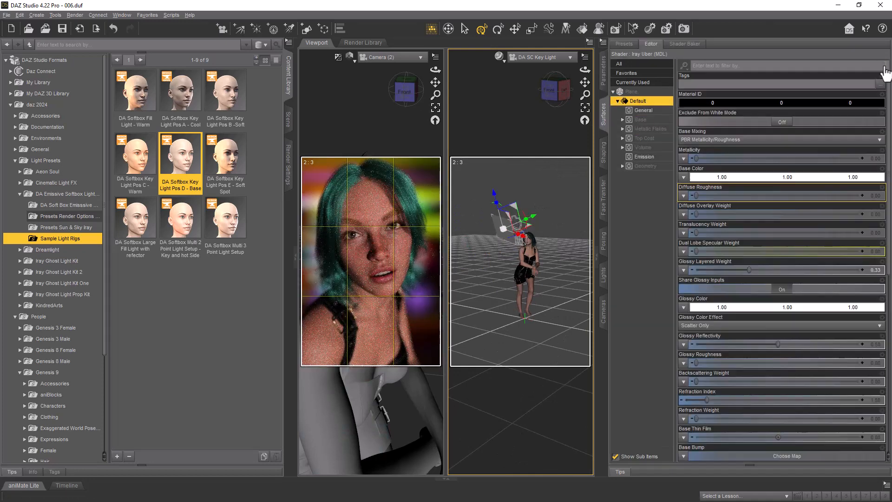
{"action": "left_click", "coordinate": [785, 177]}
{"action": "left_click", "coordinate": [501, 323]}
{"action": "left_click", "coordinate": [743, 65]}
{"action": "type", "text": "metal"}
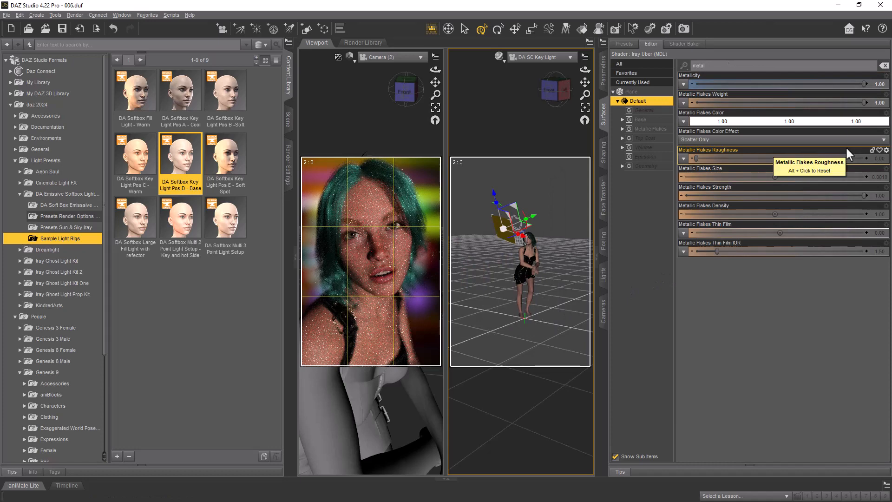
{"action": "left_click_drag", "start_coordinate": [533, 216], "coordinate": [519, 222]}
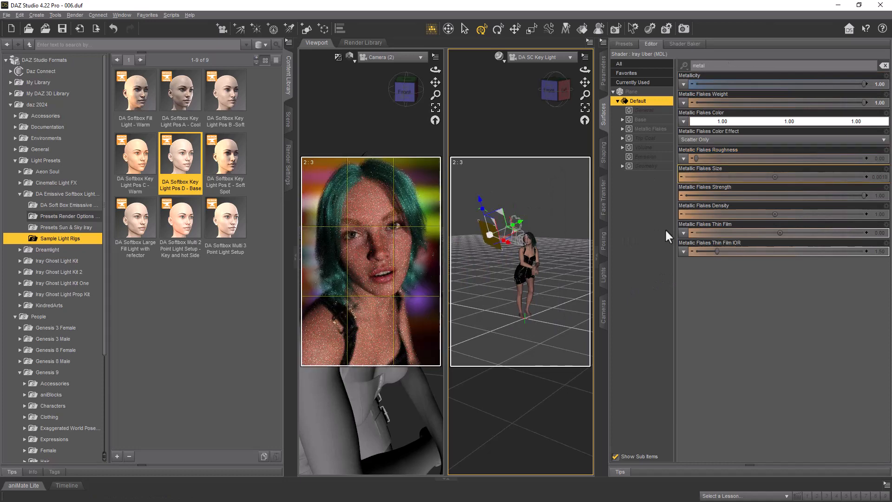
{"action": "mouse_move", "coordinate": [556, 91]}
{"action": "left_mouse_down"}
{"action": "mouse_move", "coordinate": [585, 79]}
{"action": "mouse_move", "coordinate": [557, 97]}
{"action": "left_mouse_up"}
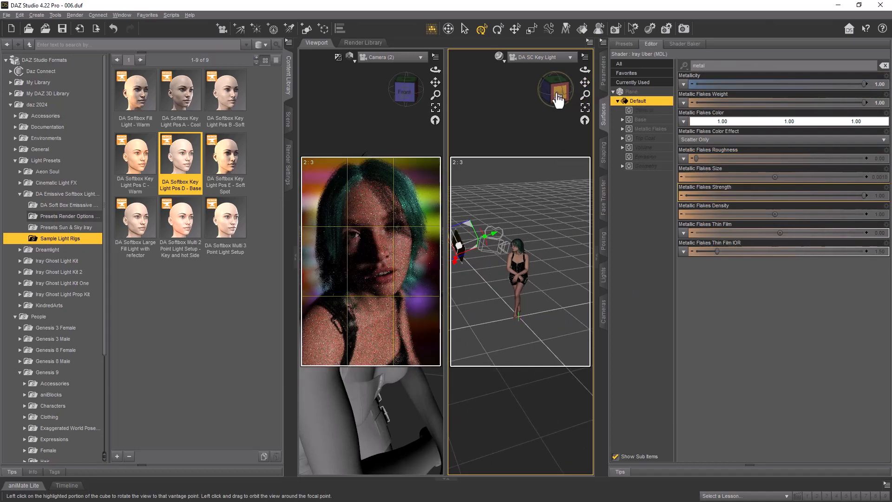
Try the DA Softbox Multi 3 Point Light Setup and delete the lights it adds
{"action": "double_click", "coordinate": [225, 241]}
{"action": "left_click", "coordinate": [553, 57]}
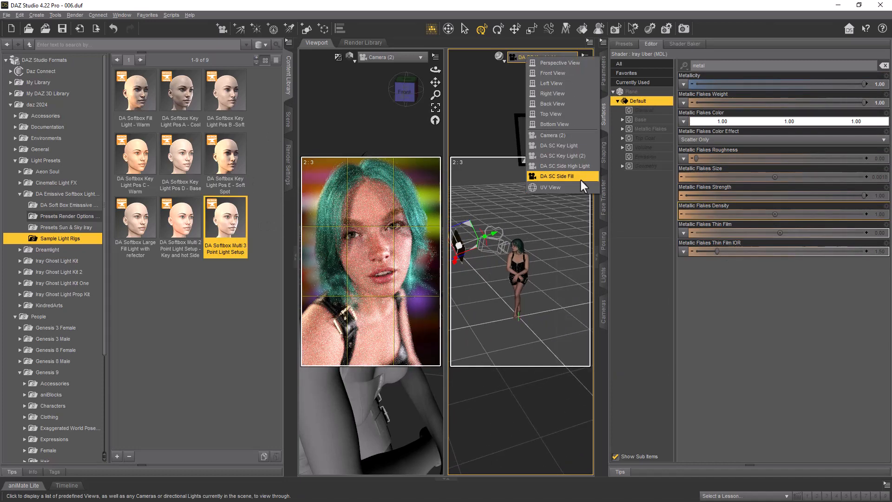
{"action": "left_click", "coordinate": [288, 119]}
{"action": "left_click", "coordinate": [57, 127]}
{"action": "key", "text": "Delete"}
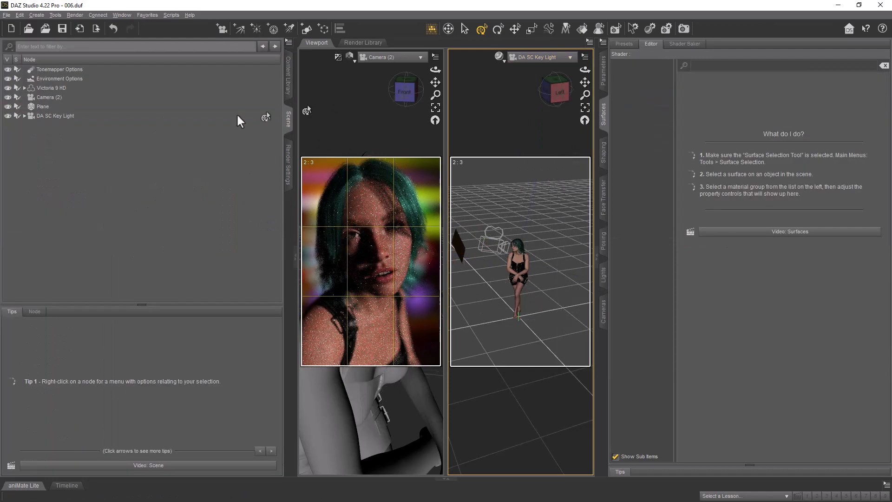
Load the DA Softbox Multi 3 Point Light Setup again and delete its two side lights and the earlier DA SC Key Light
{"action": "left_click", "coordinate": [288, 74]}
{"action": "left_click", "coordinate": [553, 57]}
{"action": "left_click", "coordinate": [288, 122]}
{"action": "left_click", "coordinate": [76, 143]}
{"action": "left_click", "coordinate": [75, 134], "text": "shift"}
{"action": "key", "text": "Delete"}
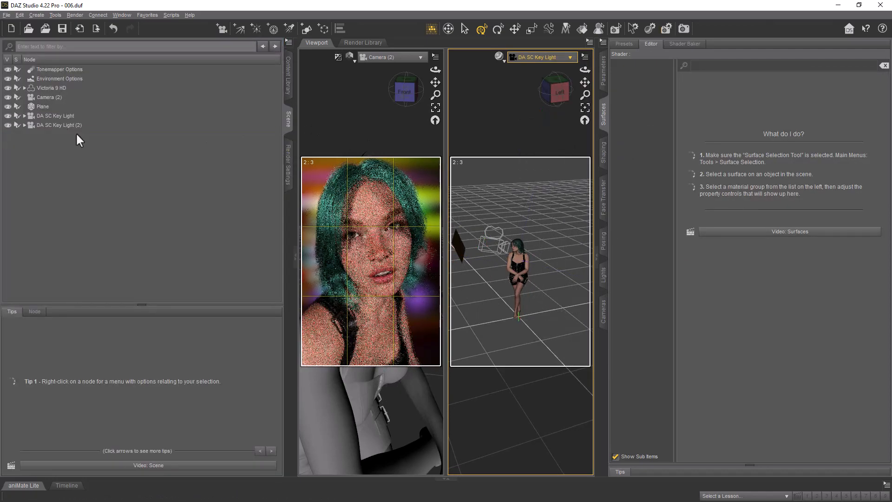
{"action": "left_click", "coordinate": [61, 116]}
{"action": "key", "text": "Delete"}
Look through DA SC Key Light (2), swing it around the figure, and move and rotate the plane until it stands upright
{"action": "left_click", "coordinate": [553, 57]}
{"action": "left_click", "coordinate": [557, 148]}
{"action": "left_click_drag", "start_coordinate": [562, 110], "coordinate": [569, 281]}
{"action": "scroll", "coordinate": [571, 275], "scroll_direction": "down", "scroll_amount": 4}
{"action": "left_click", "coordinate": [572, 266]}
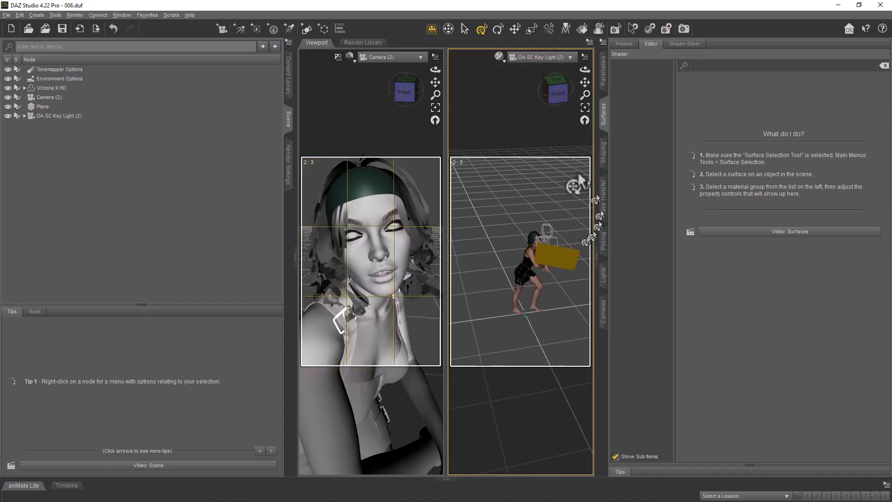
{"action": "mouse_move", "coordinate": [573, 89]}
{"action": "left_mouse_down"}
{"action": "mouse_move", "coordinate": [563, 98]}
{"action": "mouse_move", "coordinate": [557, 90]}
{"action": "left_mouse_up"}
{"action": "left_click_drag", "start_coordinate": [478, 275], "coordinate": [485, 260]}
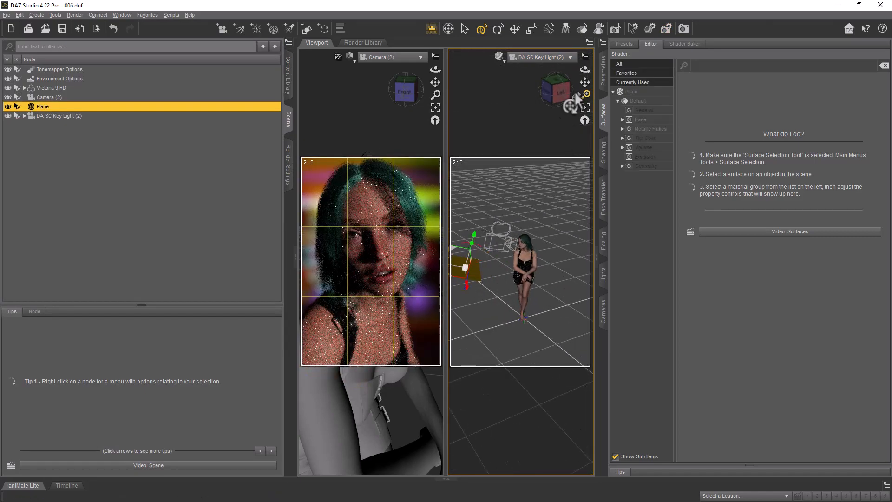
{"action": "left_click_drag", "start_coordinate": [575, 93], "coordinate": [553, 95]}
{"action": "left_click", "coordinate": [288, 119]}
{"action": "mouse_move", "coordinate": [474, 89]}
{"action": "left_mouse_down"}
{"action": "mouse_move", "coordinate": [483, 84]}
{"action": "mouse_move", "coordinate": [465, 93]}
{"action": "left_mouse_up"}
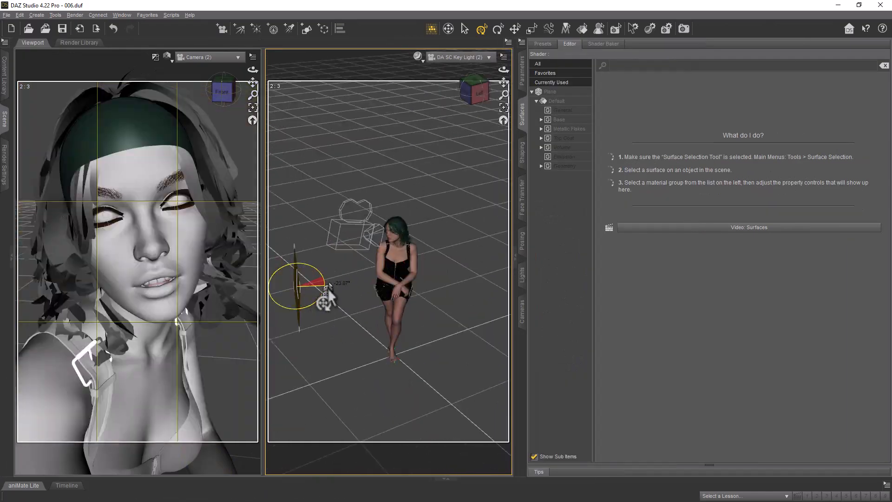
{"action": "left_click_drag", "start_coordinate": [328, 291], "coordinate": [325, 299]}
Move the plane from in front of the camera to the figure's side
{"action": "left_click_drag", "start_coordinate": [475, 89], "coordinate": [473, 90]}
{"action": "left_click", "coordinate": [361, 345]}
{"action": "left_click", "coordinate": [338, 366]}
{"action": "left_click_drag", "start_coordinate": [352, 371], "coordinate": [441, 292]}
{"action": "left_click_drag", "start_coordinate": [475, 89], "coordinate": [475, 79]}
{"action": "left_click", "coordinate": [469, 253]}
{"action": "left_click", "coordinate": [453, 199]}
{"action": "left_click_drag", "start_coordinate": [450, 177], "coordinate": [457, 178]}
{"action": "left_click_drag", "start_coordinate": [457, 178], "coordinate": [418, 232], "text": "ctrl+alt"}
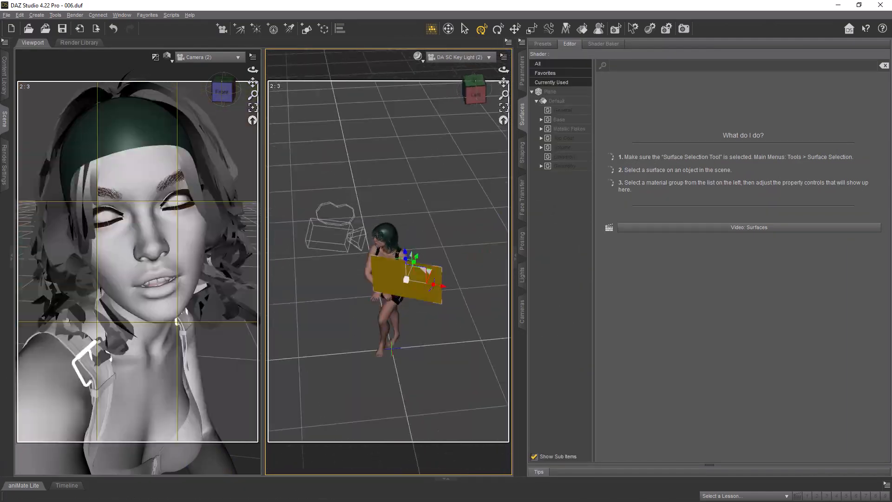
Shift the plane farther along the figure's side and swing DA SC Key Light (2) around to the opposite side
{"action": "left_click_drag", "start_coordinate": [434, 279], "coordinate": [392, 266]}
{"action": "left_click_drag", "start_coordinate": [420, 218], "coordinate": [348, 270], "text": "ctrl+alt"}
{"action": "left_click_drag", "start_coordinate": [288, 176], "coordinate": [289, 199]}
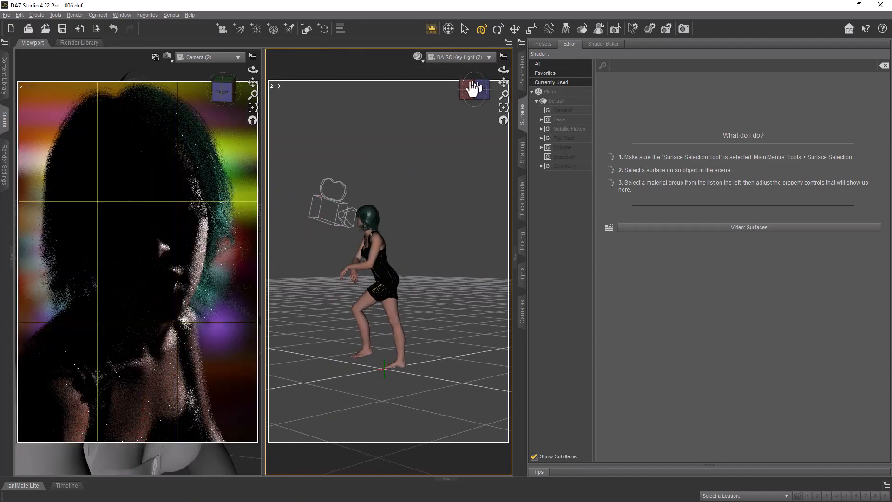
{"action": "left_click_drag", "start_coordinate": [474, 88], "coordinate": [480, 93]}
{"action": "left_click_drag", "start_coordinate": [276, 205], "coordinate": [275, 210]}
{"action": "mouse_move", "coordinate": [474, 89]}
{"action": "left_mouse_down"}
{"action": "mouse_move", "coordinate": [438, 87]}
{"action": "mouse_move", "coordinate": [457, 91]}
{"action": "left_mouse_up"}
Switch the second viewport to Perspective View and raise the plane close beside the figure's head and torso
{"action": "left_click", "coordinate": [488, 57]}
{"action": "left_click", "coordinate": [448, 167]}
{"action": "left_click_drag", "start_coordinate": [334, 340], "coordinate": [395, 273]}
{"action": "mouse_move", "coordinate": [474, 89]}
{"action": "left_mouse_down"}
{"action": "mouse_move", "coordinate": [456, 100]}
{"action": "mouse_move", "coordinate": [467, 99]}
{"action": "left_mouse_up"}
{"action": "left_click_drag", "start_coordinate": [389, 310], "coordinate": [390, 267]}
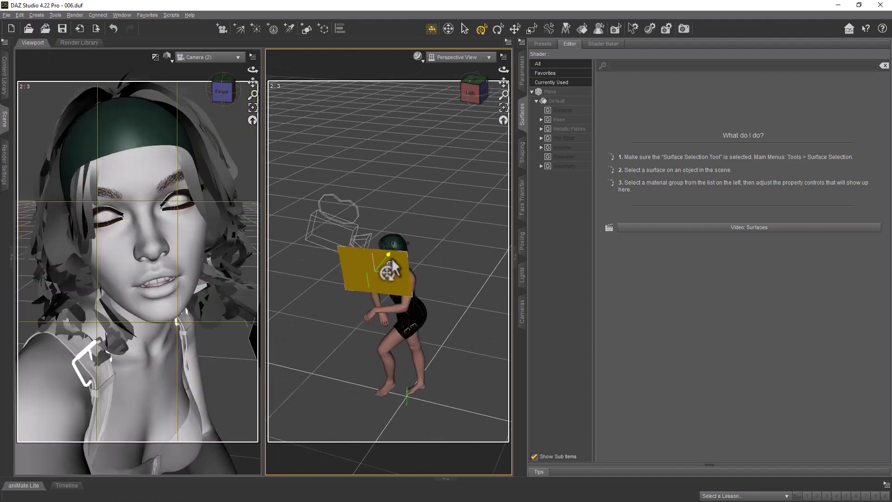
{"action": "left_click_drag", "start_coordinate": [474, 89], "coordinate": [466, 99]}
{"action": "left_click_drag", "start_coordinate": [394, 289], "coordinate": [406, 276]}
{"action": "left_click_drag", "start_coordinate": [474, 89], "coordinate": [499, 80]}
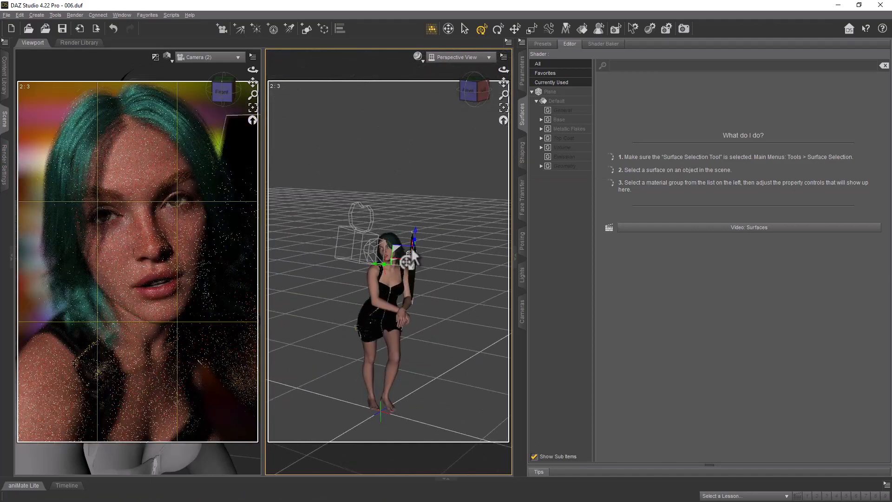
Slide the plane sideways out of Camera (2)'s frame and fine-tune its height and distance from the figure
{"action": "scroll", "coordinate": [433, 278], "scroll_direction": "up", "scroll_amount": 8}
{"action": "left_click_drag", "start_coordinate": [435, 260], "coordinate": [509, 255]}
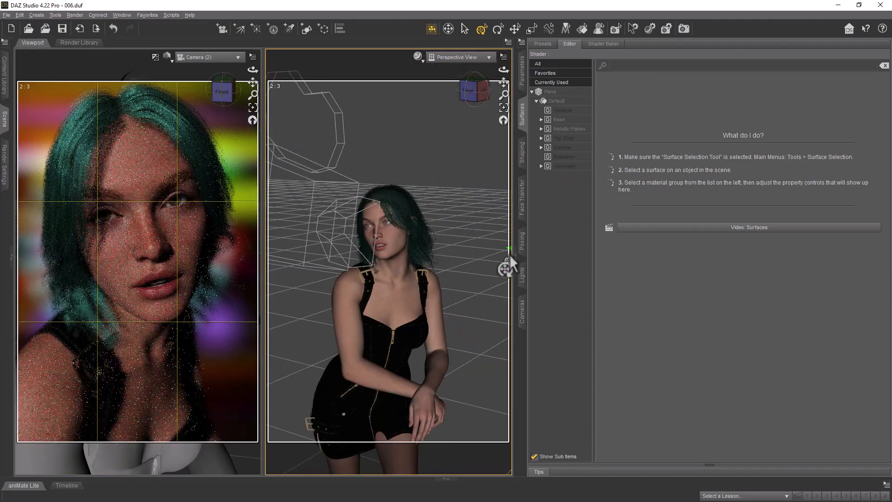
{"action": "left_click_drag", "start_coordinate": [474, 89], "coordinate": [452, 90]}
{"action": "left_click_drag", "start_coordinate": [398, 238], "coordinate": [401, 217]}
{"action": "left_click_drag", "start_coordinate": [474, 89], "coordinate": [493, 98]}
{"action": "scroll", "coordinate": [446, 269], "scroll_direction": "down", "scroll_amount": 5}
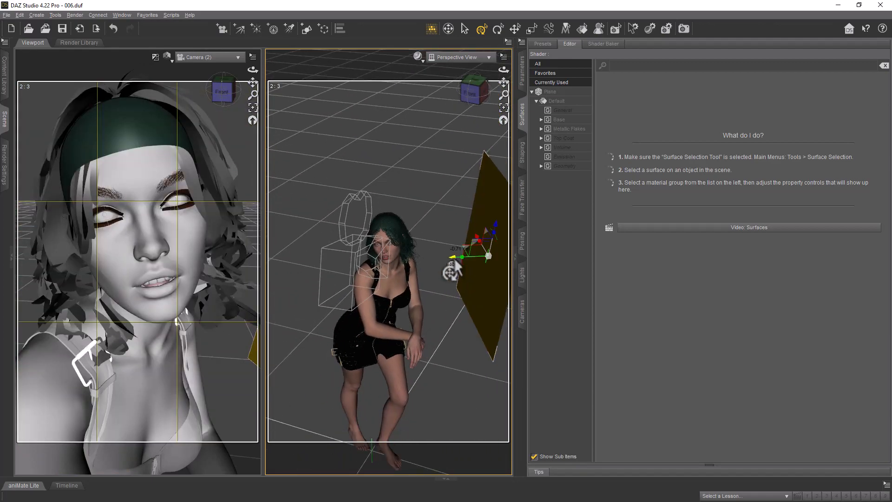
{"action": "left_click_drag", "start_coordinate": [450, 267], "coordinate": [466, 263]}
Look through DA SC Key Light (2) and swing it around the figure to change the light direction
{"action": "left_click", "coordinate": [457, 57]}
{"action": "left_click", "coordinate": [452, 149]}
{"action": "left_click_drag", "start_coordinate": [471, 96], "coordinate": [491, 98]}
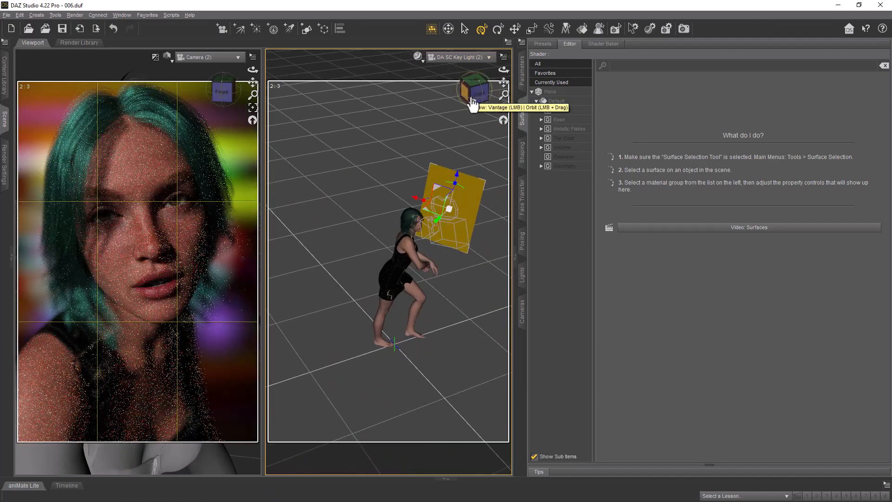
Load the DA Softbox Key Light Pos A - Cool rig and hide DA SC Key Light (2)
{"action": "left_click", "coordinate": [4, 74]}
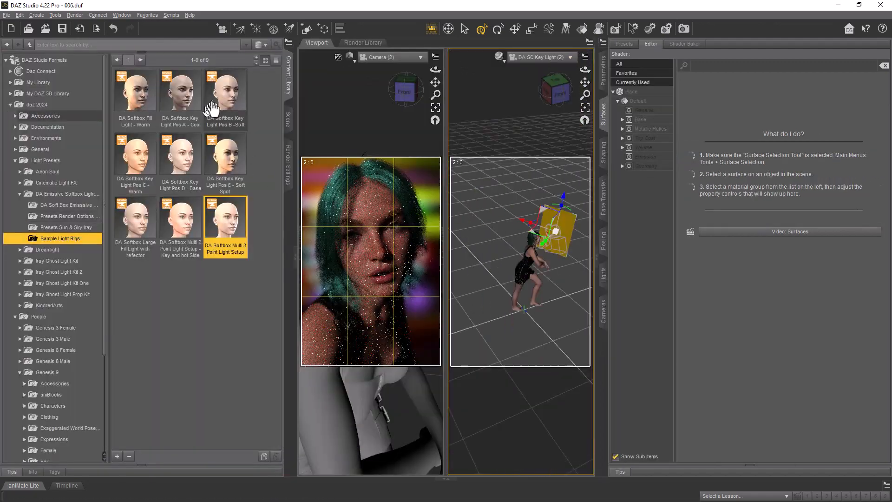
{"action": "double_click", "coordinate": [180, 98]}
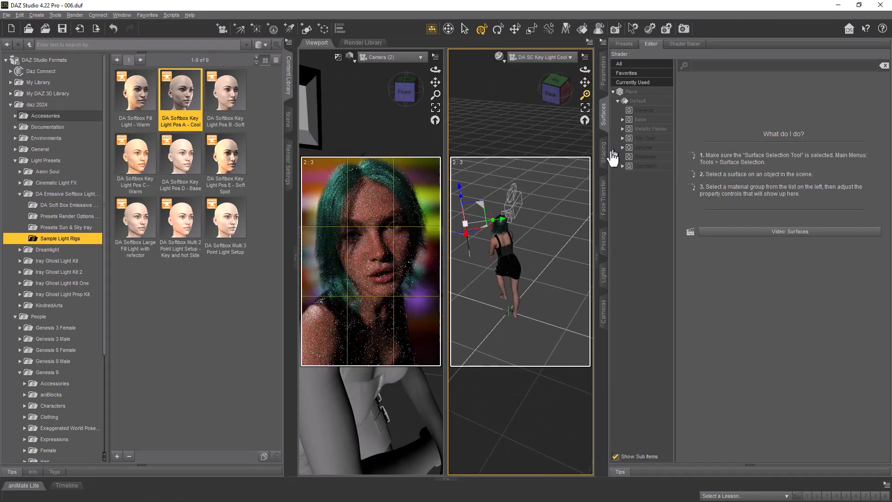
{"action": "left_click", "coordinate": [288, 120]}
{"action": "left_click", "coordinate": [8, 115]}
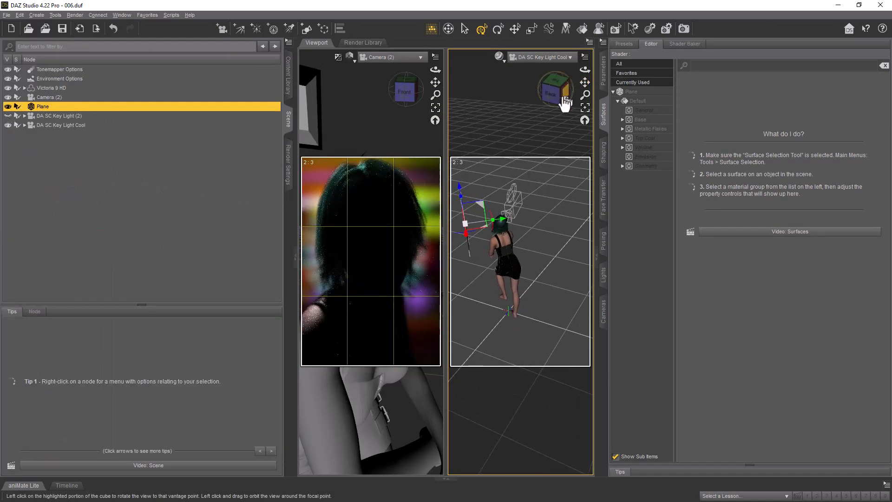
Swing DA SC Key Light Cool behind the figure and raise the emission Luminance of its DA Soft Box Light's Light surface
{"action": "left_click_drag", "start_coordinate": [565, 103], "coordinate": [526, 196]}
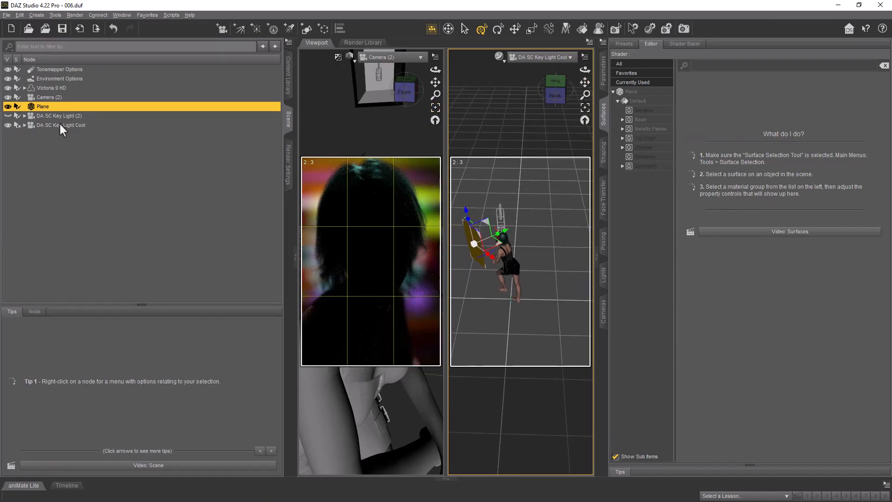
{"action": "left_click", "coordinate": [25, 125]}
{"action": "left_click", "coordinate": [61, 135]}
{"action": "left_click", "coordinate": [619, 92]}
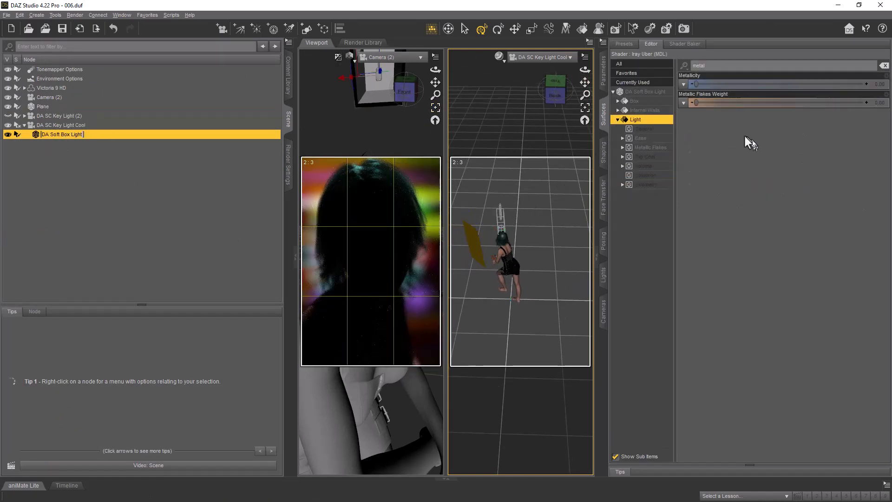
{"action": "left_click", "coordinate": [645, 305]}
{"action": "left_click", "coordinate": [884, 65]}
{"action": "left_click", "coordinate": [797, 159]}
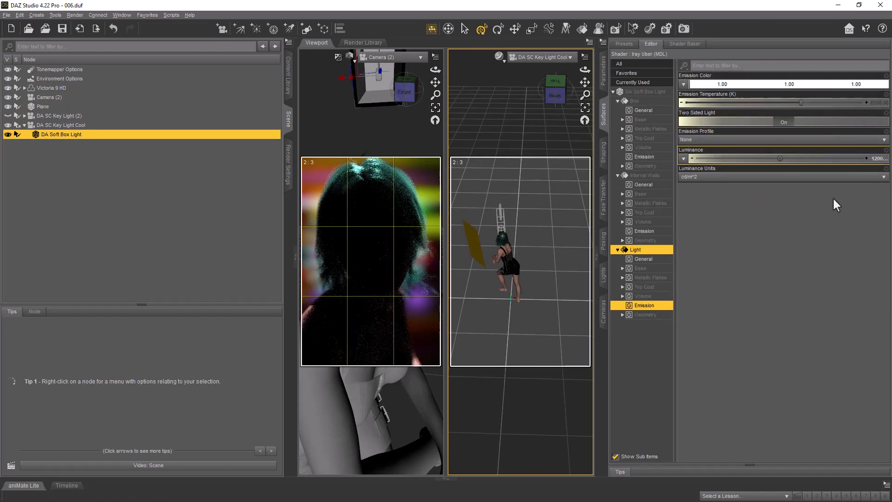
Fine-tune the angle of DA SC Key Light Cool behind the figure and set the Environment Map intensity to 0.25
{"action": "mouse_move", "coordinate": [555, 97]}
{"action": "left_mouse_down"}
{"action": "mouse_move", "coordinate": [539, 110]}
{"action": "mouse_move", "coordinate": [558, 89]}
{"action": "mouse_move", "coordinate": [561, 98]}
{"action": "left_mouse_up"}
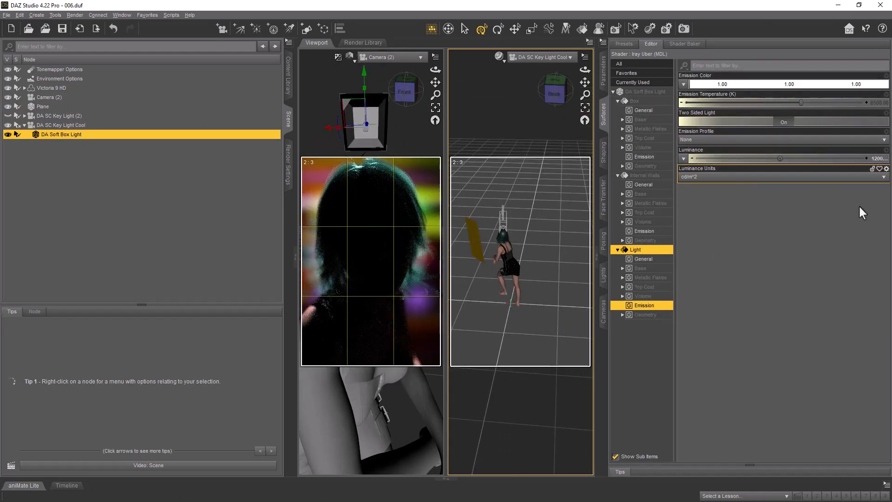
{"action": "left_click", "coordinate": [288, 167]}
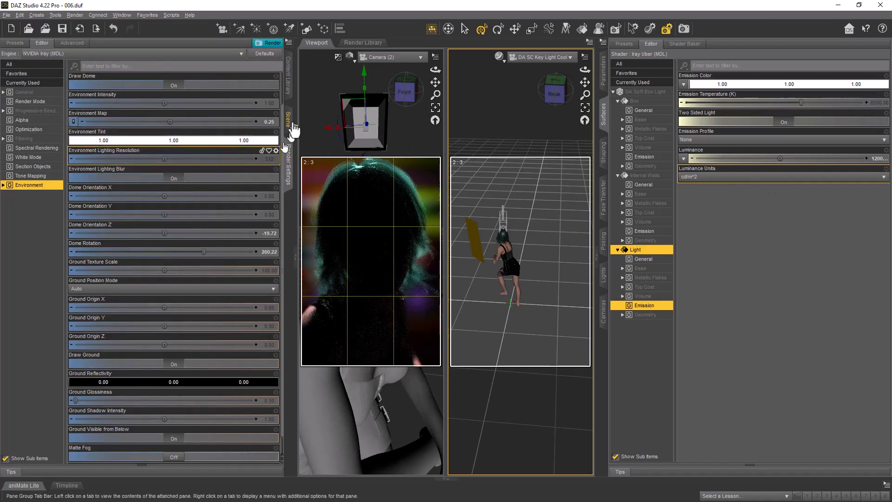
{"action": "left_click", "coordinate": [290, 122]}
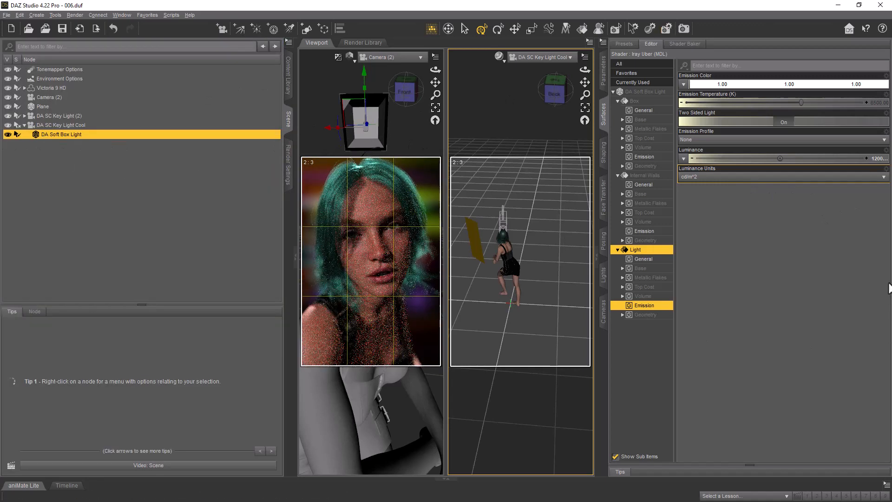
Load the DA Softbox Fill Light - Warm rig and adjust its angle on the figure while looking through DA SC Warm Fill Light
{"action": "left_click", "coordinate": [288, 74]}
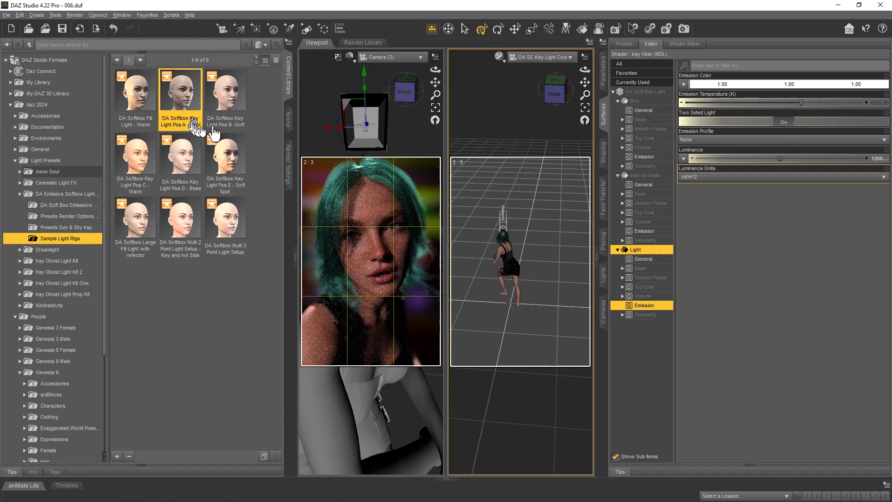
{"action": "double_click", "coordinate": [147, 102]}
{"action": "left_click", "coordinate": [569, 57]}
{"action": "left_click", "coordinate": [583, 166]}
{"action": "left_click", "coordinate": [290, 127]}
{"action": "mouse_move", "coordinate": [560, 91]}
{"action": "left_mouse_down"}
{"action": "mouse_move", "coordinate": [551, 92]}
{"action": "mouse_move", "coordinate": [567, 86]}
{"action": "left_mouse_up"}
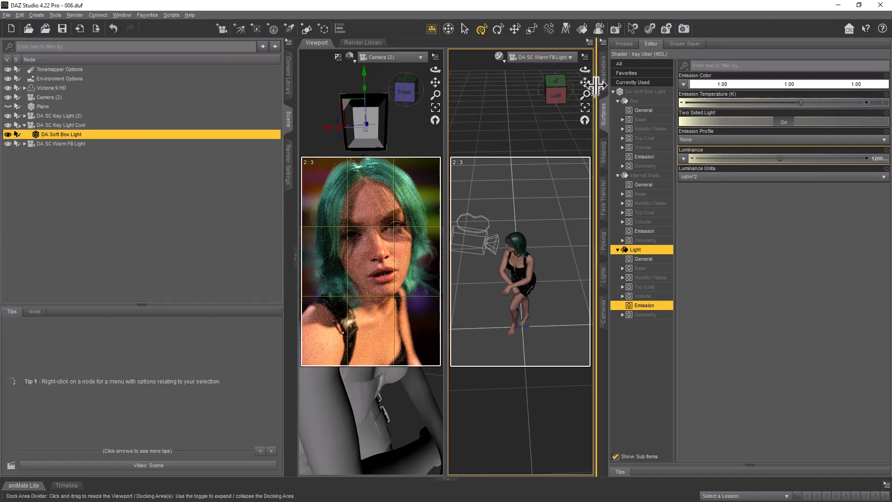
Set the Box Depth of DA SC Key Light Cool's softbox to about 173.7% with the other lights hidden
{"action": "left_click", "coordinate": [603, 74]}
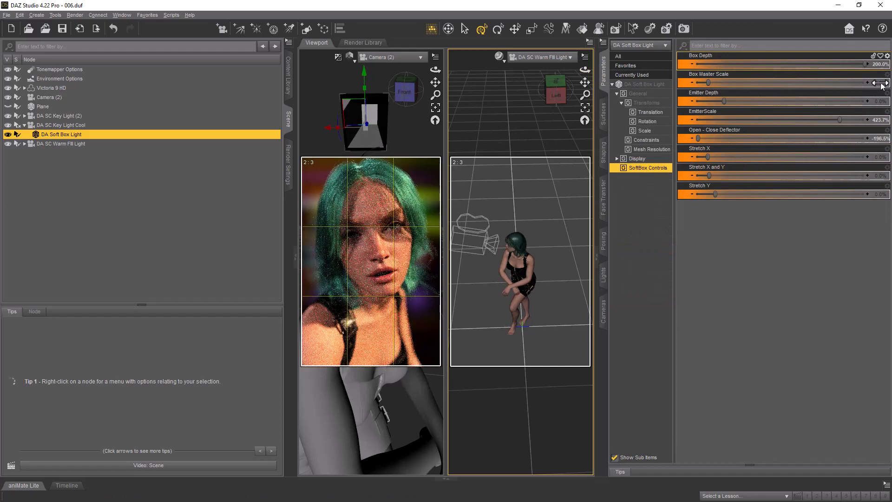
{"action": "left_click_drag", "start_coordinate": [716, 63], "coordinate": [744, 63]}
{"action": "left_click", "coordinate": [7, 125]}
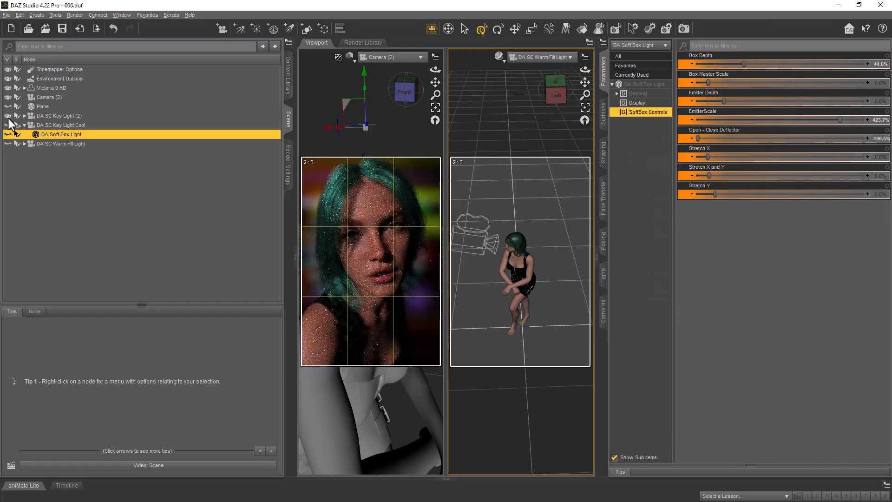
{"action": "left_click_drag", "start_coordinate": [744, 63], "coordinate": [844, 75]}
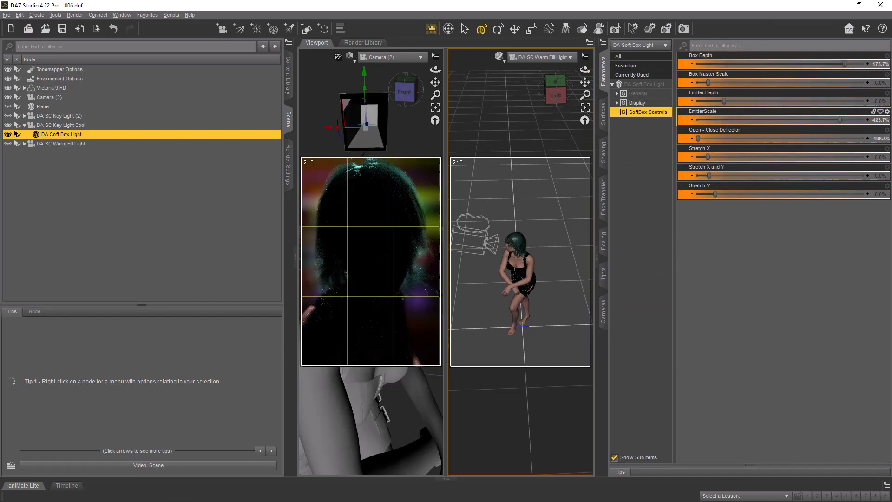
Raise the Environment Map intensity in the environment render settings to brighten the blurred background
{"action": "left_click", "coordinate": [288, 165]}
{"action": "left_click", "coordinate": [270, 120]}
{"action": "type", "text": "0.5"}
{"action": "key", "text": "Return"}
{"action": "left_click", "coordinate": [267, 122]}
{"action": "type", "text": "0.25"}
{"action": "key", "text": "Return"}
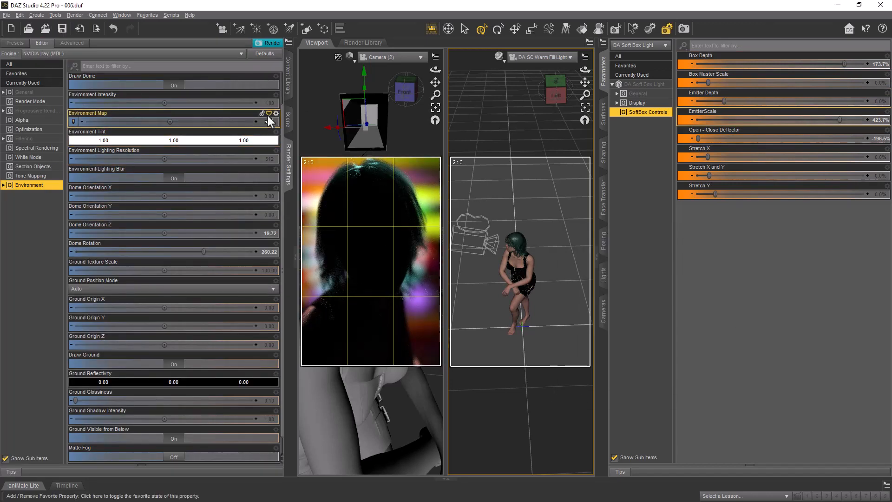
Select Victoria 9 HD's HS HDLH Hair G9 and open the HS Haruko hair folder in the Genesis 9 Hair Studio library
{"action": "left_click", "coordinate": [288, 119]}
{"action": "left_click", "coordinate": [288, 75]}
{"action": "left_click", "coordinate": [288, 119]}
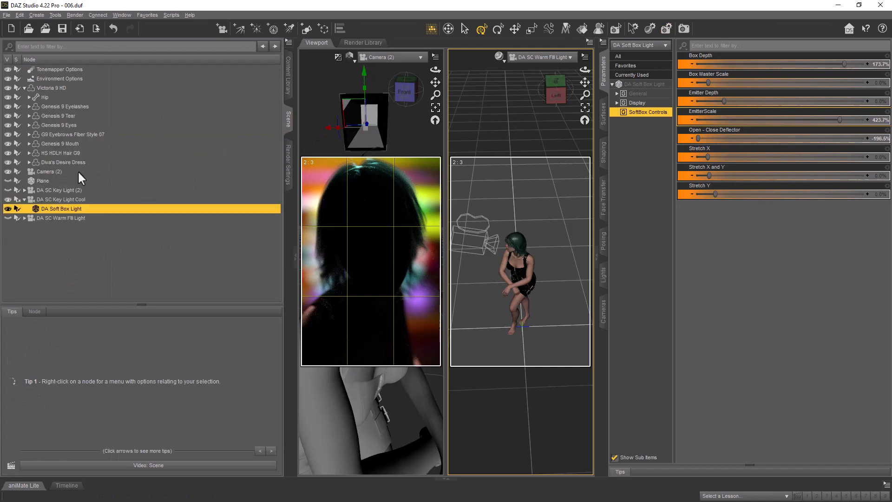
{"action": "left_click", "coordinate": [80, 156]}
{"action": "left_click", "coordinate": [288, 165]}
{"action": "left_click", "coordinate": [288, 75]}
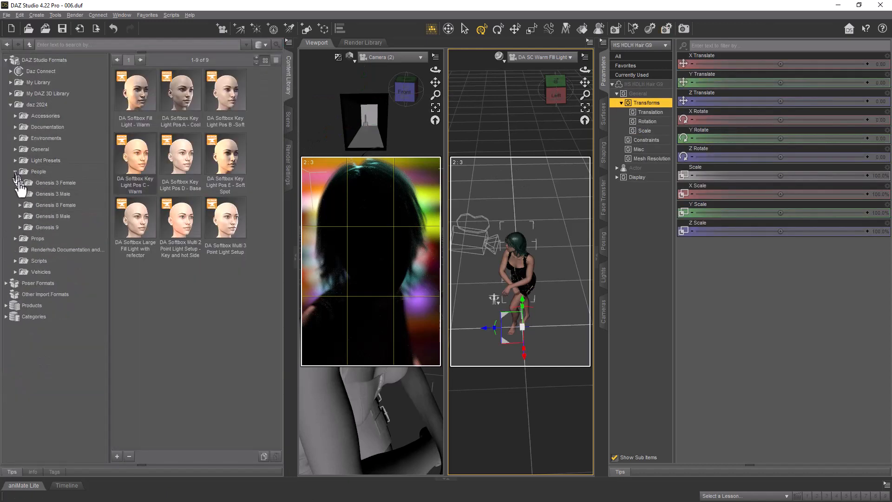
{"action": "left_click", "coordinate": [56, 372]}
{"action": "left_click", "coordinate": [64, 394]}
{"action": "left_click", "coordinate": [33, 394]}
{"action": "scroll", "coordinate": [46, 394], "scroll_direction": "down", "scroll_amount": 2}
{"action": "left_click", "coordinate": [60, 341]}
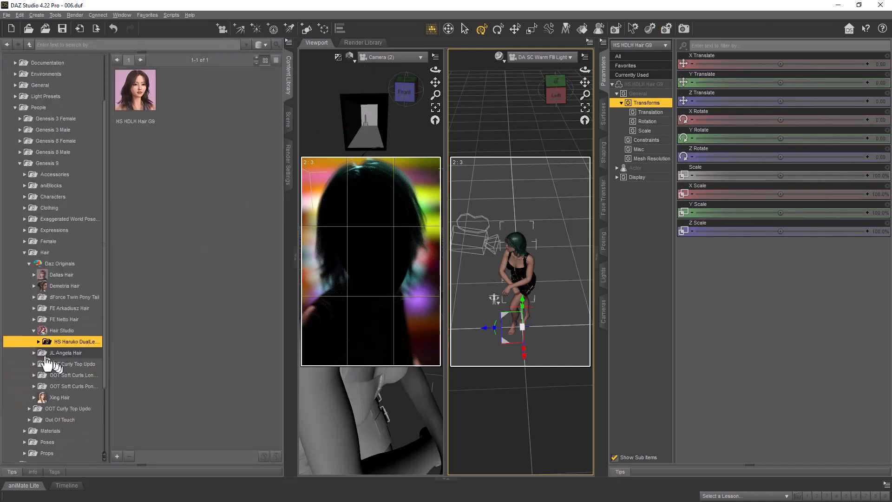
Try the HS HDLH Hair Long G9 preset with different hair colours, including HS HDLH Color 37 Blue G9
{"action": "left_click", "coordinate": [38, 341]}
{"action": "left_click", "coordinate": [65, 363]}
{"action": "double_click", "coordinate": [147, 84]}
{"action": "left_click", "coordinate": [69, 353]}
{"action": "left_click", "coordinate": [43, 352]}
{"action": "left_click", "coordinate": [68, 364]}
{"action": "left_click", "coordinate": [222, 274]}
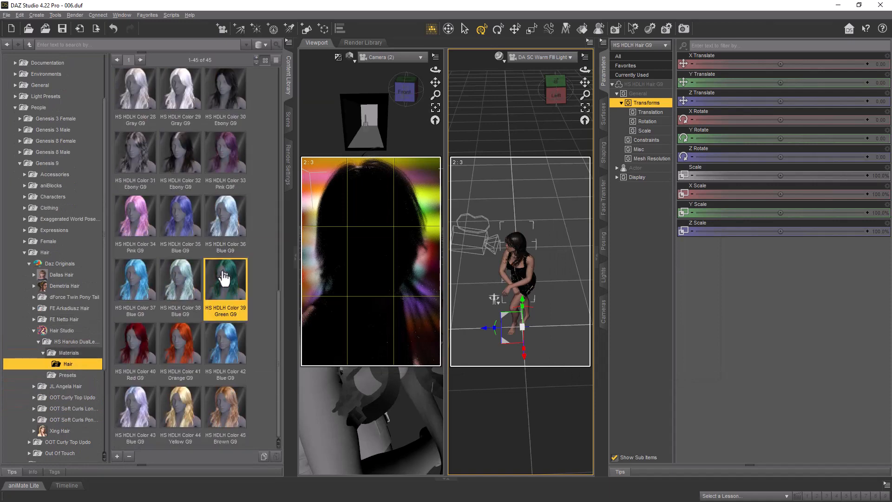
{"action": "double_click", "coordinate": [226, 341]}
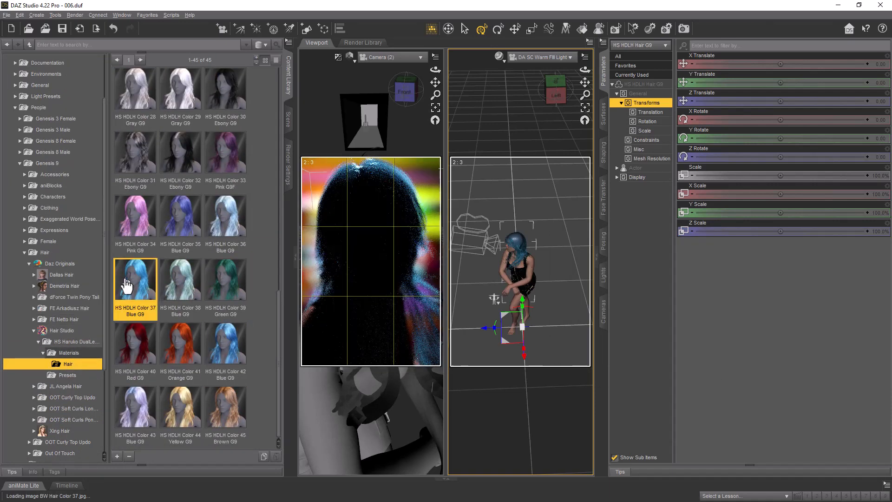
{"action": "double_click", "coordinate": [184, 224]}
Apply the HS HDLH Hair Short G9 and HS HDLH Shine 90 G9 presets and recolour the hair with HS HDLH Color 37 Blue G9
{"action": "left_click", "coordinate": [68, 374]}
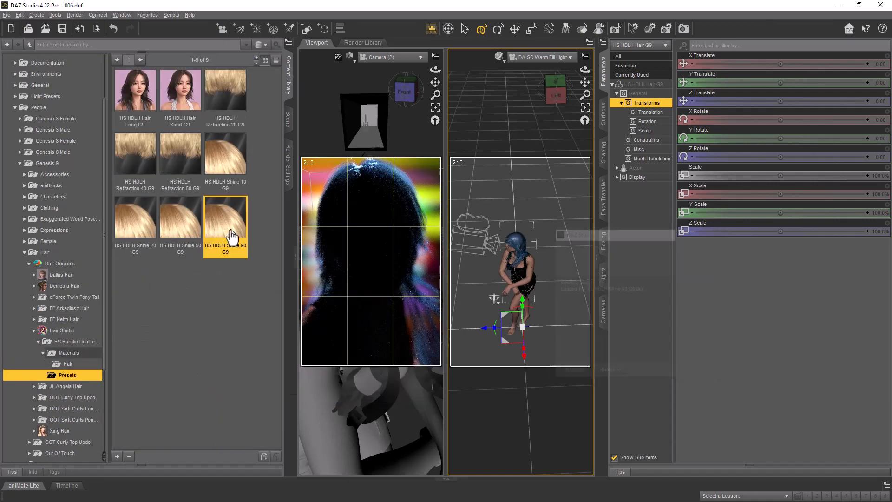
{"action": "double_click", "coordinate": [178, 100]}
{"action": "double_click", "coordinate": [230, 222]}
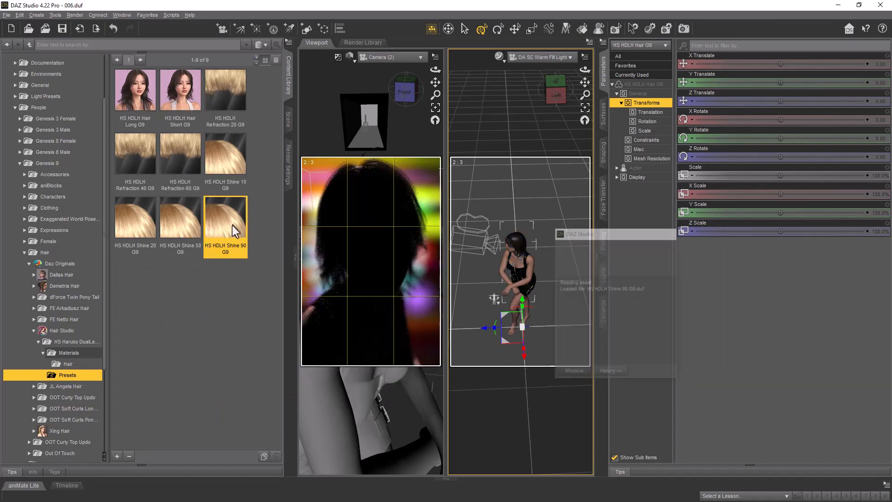
{"action": "left_click", "coordinate": [68, 363]}
{"action": "double_click", "coordinate": [135, 279]}
Isolate DA SC Key Light (2) by hiding the other softbox lights and rename it main light
{"action": "left_click", "coordinate": [288, 119]}
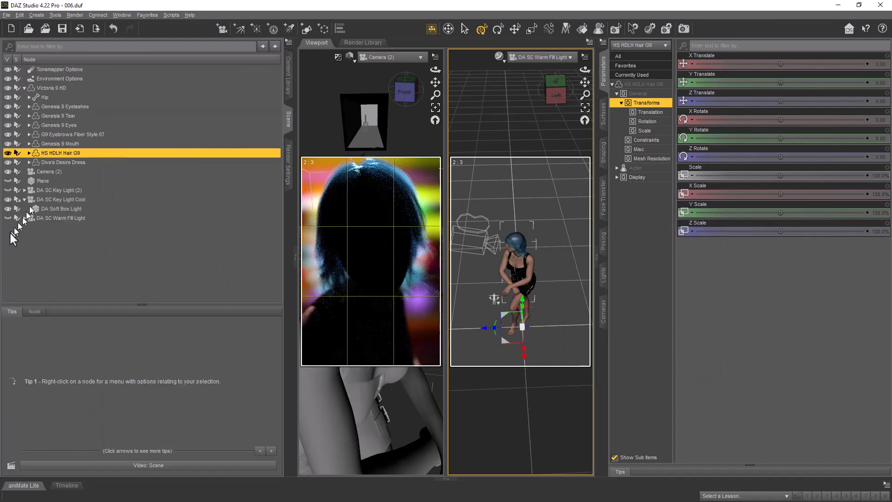
{"action": "left_click", "coordinate": [8, 218]}
{"action": "left_click", "coordinate": [8, 218]}
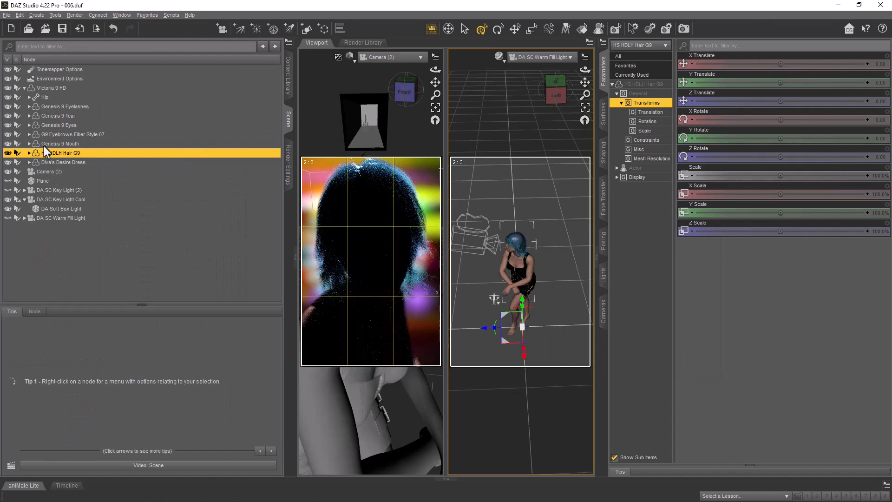
{"action": "left_click", "coordinate": [288, 165]}
{"action": "left_click", "coordinate": [288, 119]}
{"action": "left_click", "coordinate": [29, 152]}
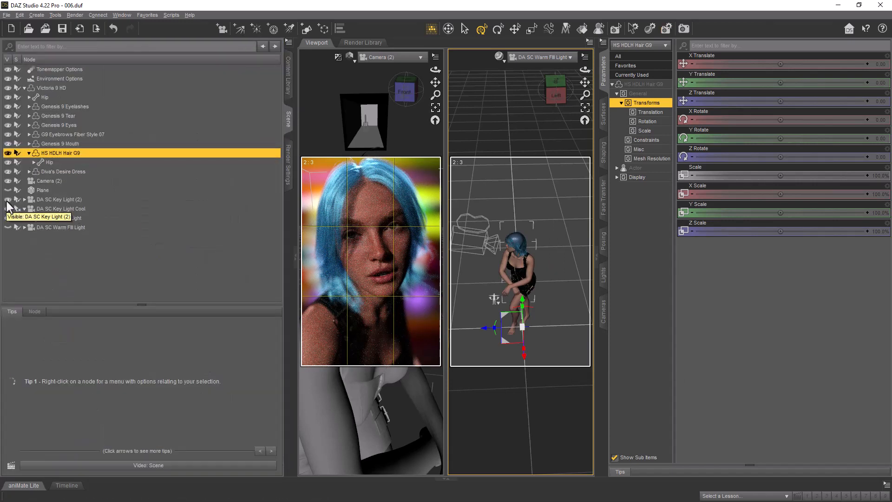
{"action": "left_click", "coordinate": [7, 199]}
{"action": "left_click", "coordinate": [55, 199]}
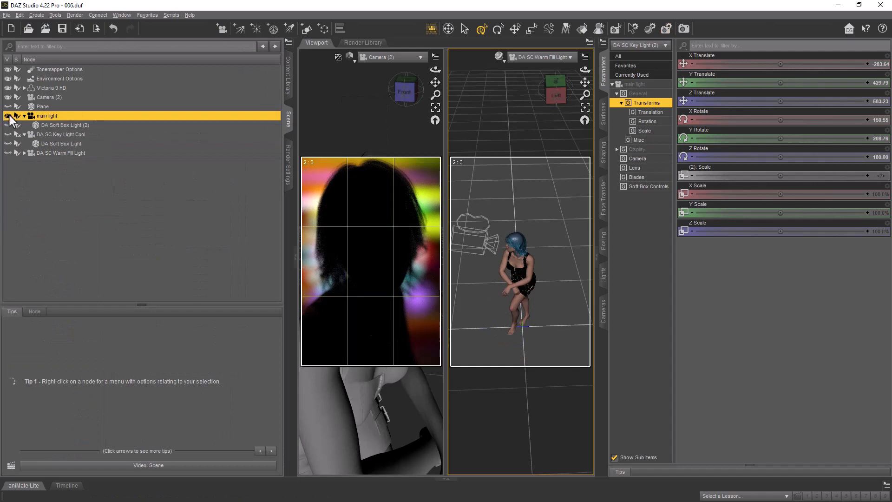
Look through main light, reposition it in front of the figure's face and set its Emitter Depth to 100%
{"action": "left_click", "coordinate": [561, 57]}
{"action": "left_click", "coordinate": [550, 146]}
{"action": "left_click_drag", "start_coordinate": [560, 95], "coordinate": [574, 97]}
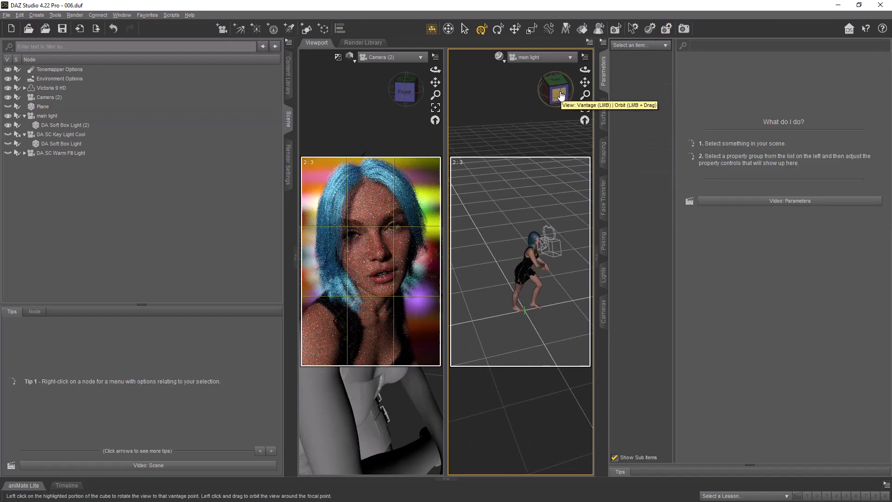
{"action": "left_click", "coordinate": [560, 95]}
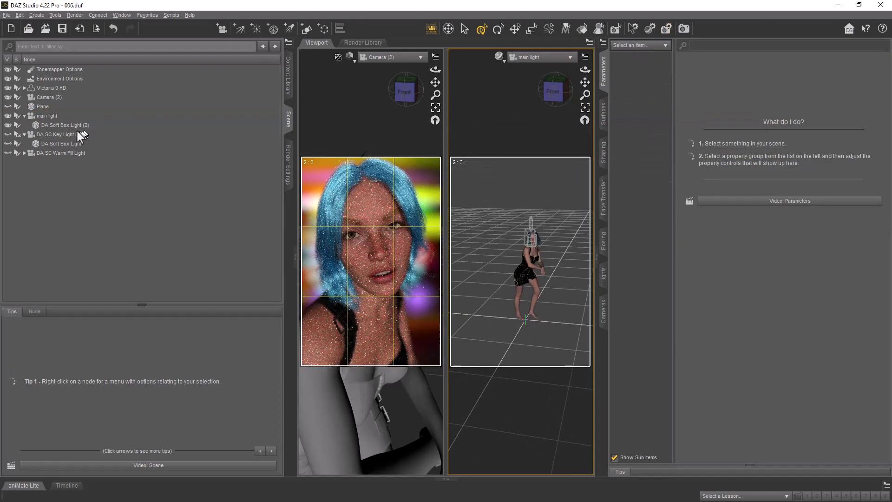
{"action": "left_click", "coordinate": [47, 116]}
{"action": "left_click_drag", "start_coordinate": [580, 87], "coordinate": [553, 218]}
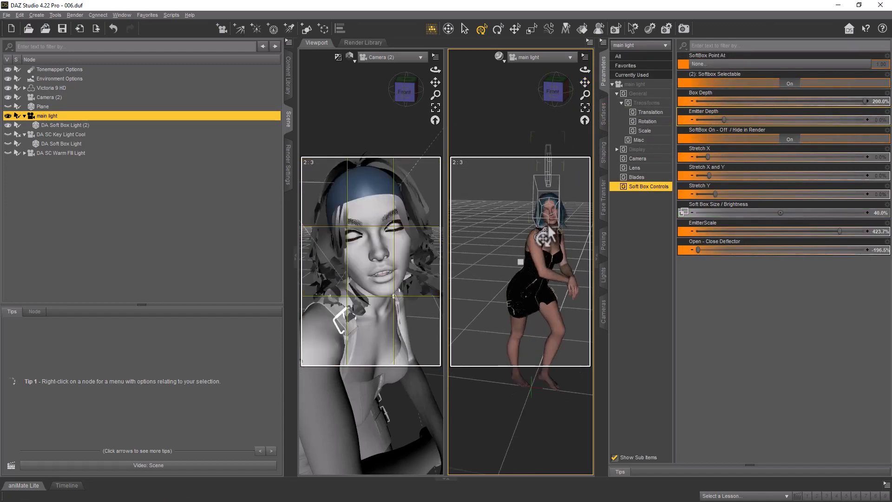
{"action": "left_click_drag", "start_coordinate": [584, 83], "coordinate": [558, 95]}
{"action": "scroll", "coordinate": [553, 118], "scroll_direction": "down", "scroll_amount": 5}
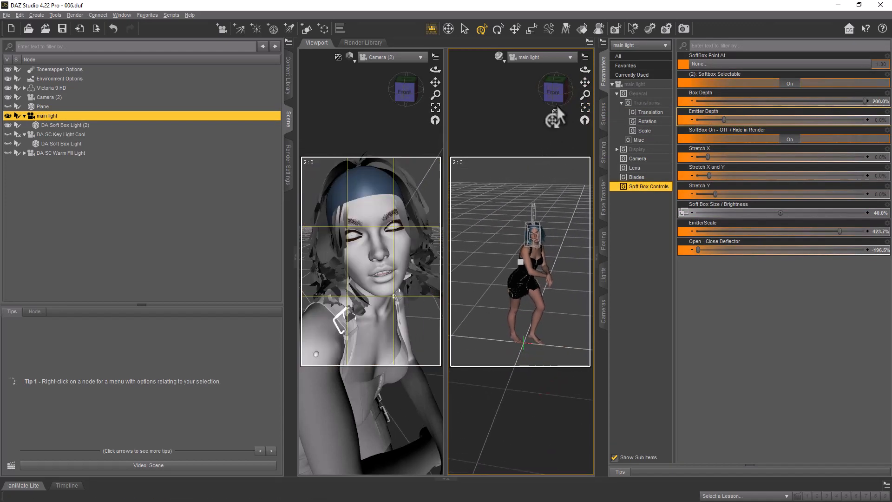
{"action": "left_click_drag", "start_coordinate": [724, 120], "coordinate": [865, 120]}
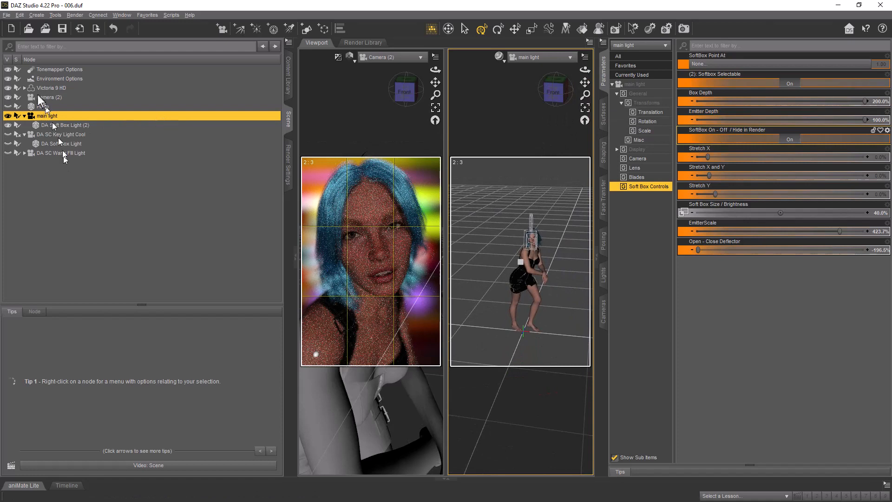
Rename main light as eye light, DA SC Key Light Cool as back hair light and DA SC Warm Fill Light as second light
{"action": "type", "text": "eye"}
{"action": "key", "text": "Return"}
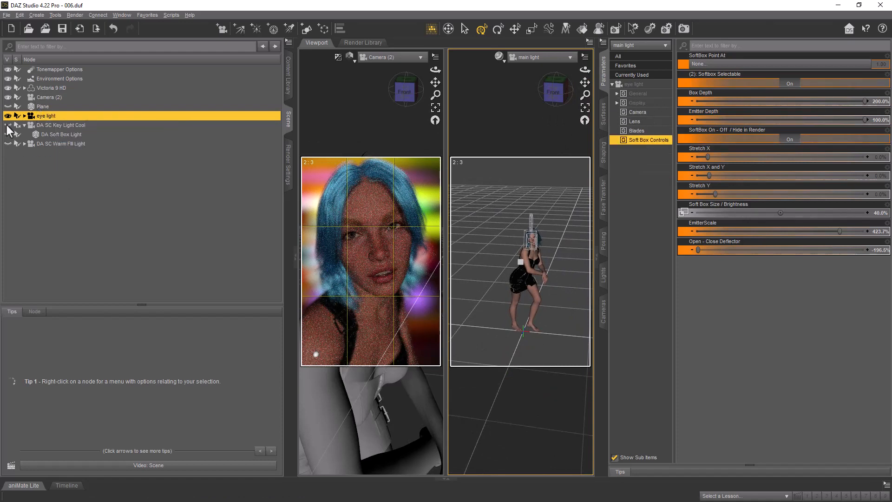
{"action": "left_click", "coordinate": [60, 126]}
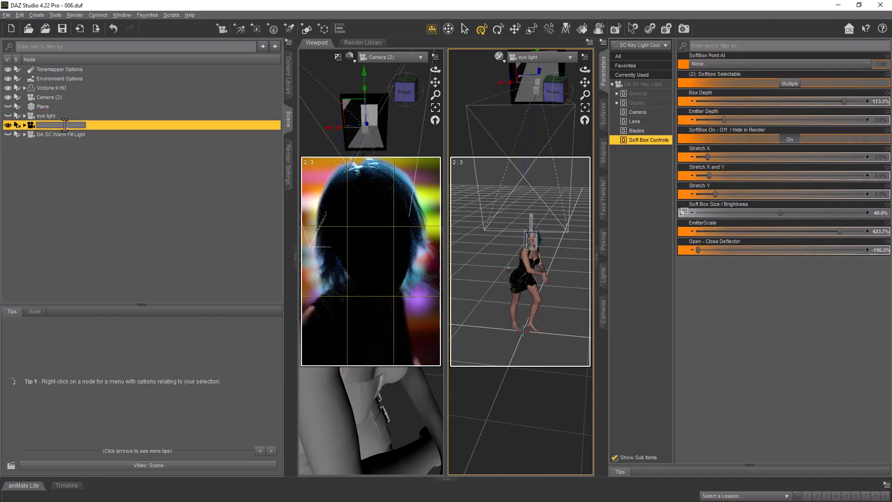
{"action": "left_click", "coordinate": [47, 135]}
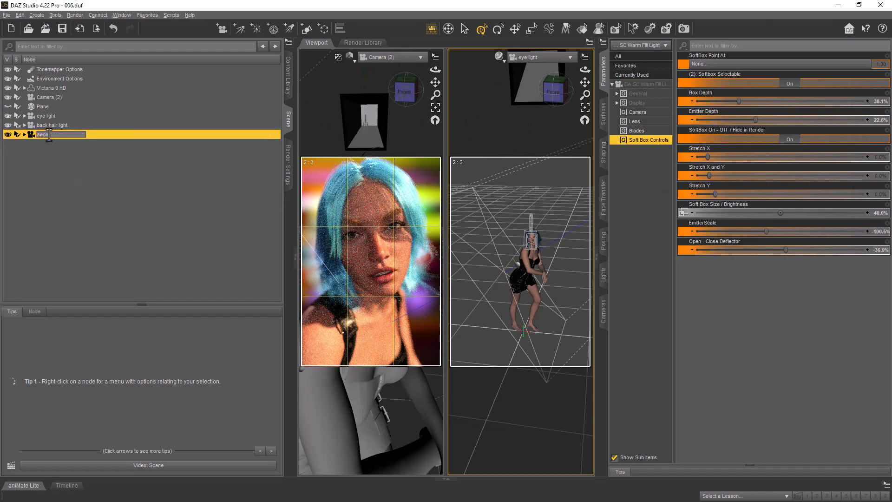
Look through second light, lower its angle on the figure, and set its Box Depth to 200% and Emitter Depth to about 54.7%
{"action": "left_click", "coordinate": [570, 58]}
{"action": "left_click", "coordinate": [567, 154]}
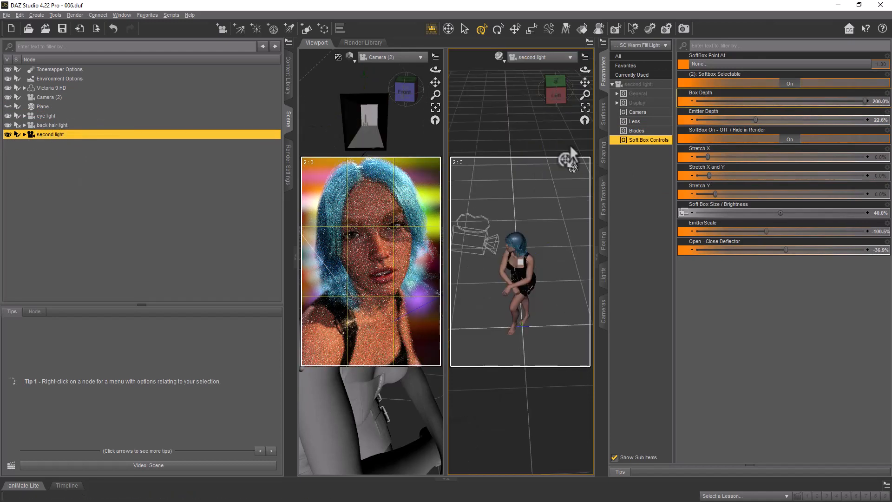
{"action": "left_click_drag", "start_coordinate": [566, 89], "coordinate": [570, 70]}
{"action": "left_click_drag", "start_coordinate": [585, 82], "coordinate": [559, 100]}
{"action": "left_click_drag", "start_coordinate": [755, 119], "coordinate": [886, 125]}
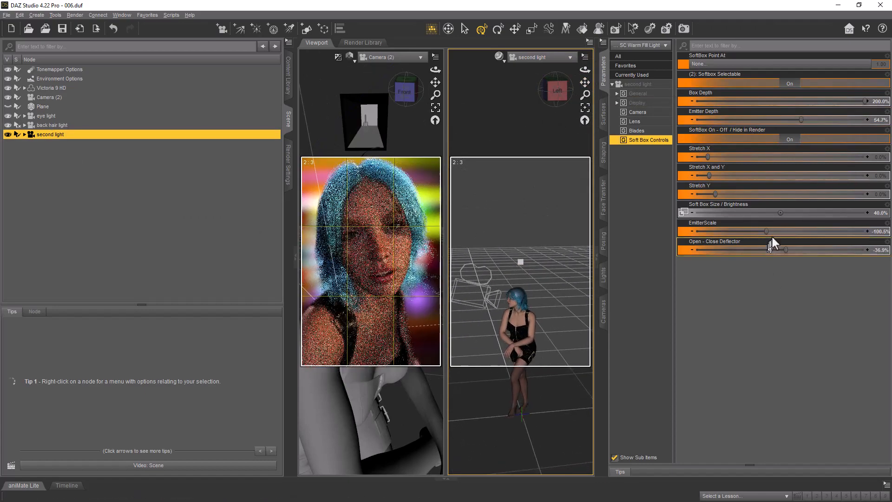
Open the Emission settings for the Light surface of second light's DA Soft Box Light (3)
{"action": "left_click", "coordinate": [637, 131]}
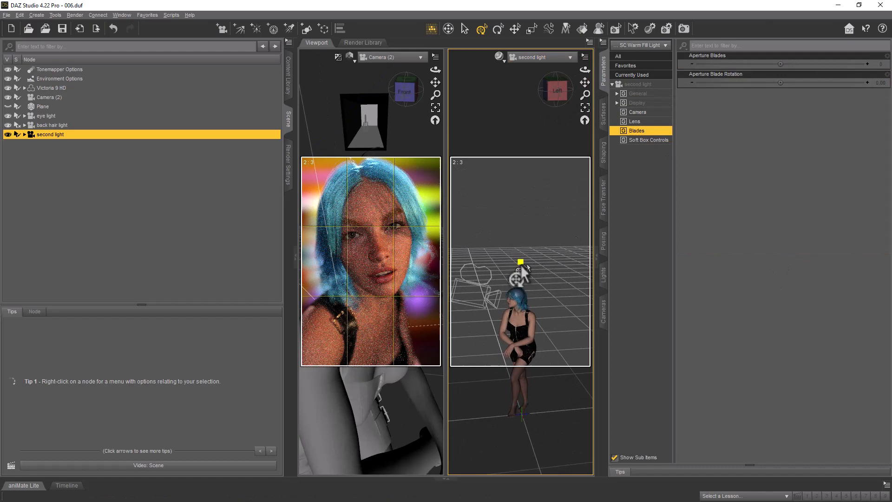
{"action": "left_click", "coordinate": [637, 140]}
{"action": "left_click", "coordinate": [603, 114]}
{"action": "left_click", "coordinate": [25, 134]}
{"action": "left_click", "coordinate": [60, 144]}
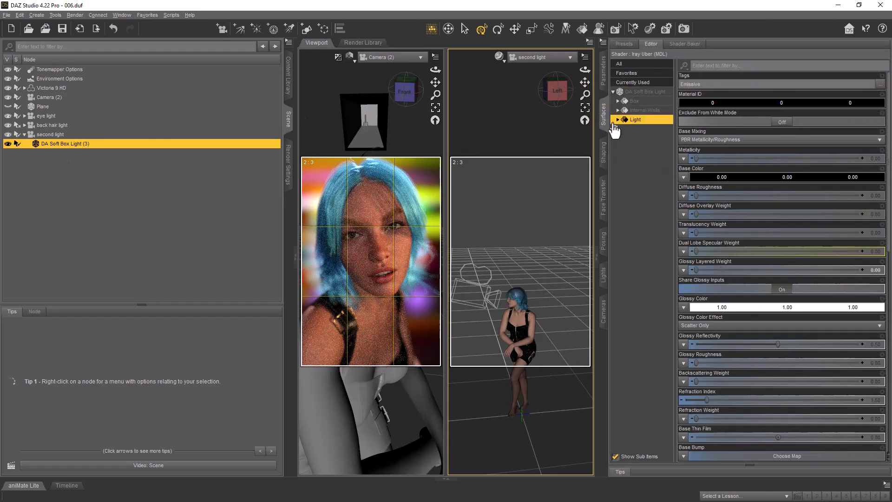
{"action": "left_click", "coordinate": [618, 119]}
{"action": "left_click", "coordinate": [644, 175]}
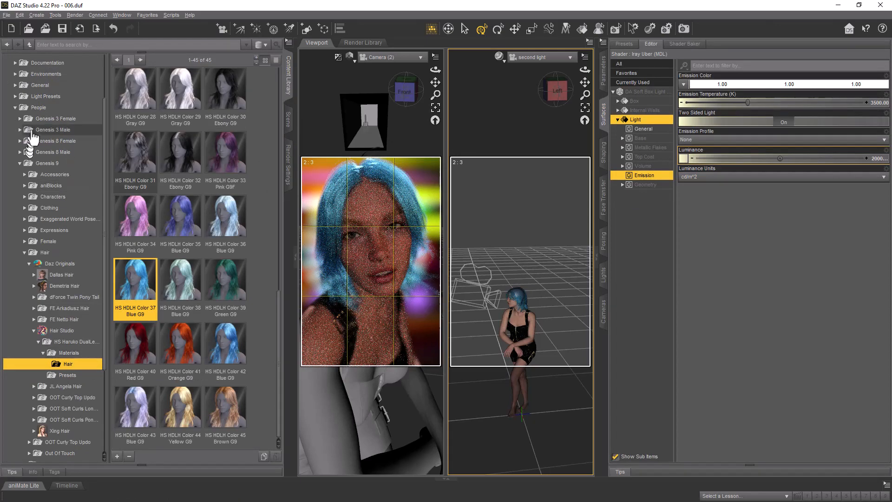
Load the DA Softbox Multi 2 Point Light Setup - Key and hot Side rig and delete its DA SC Side Fill light
{"action": "left_click", "coordinate": [66, 144]}
{"action": "double_click", "coordinate": [183, 225]}
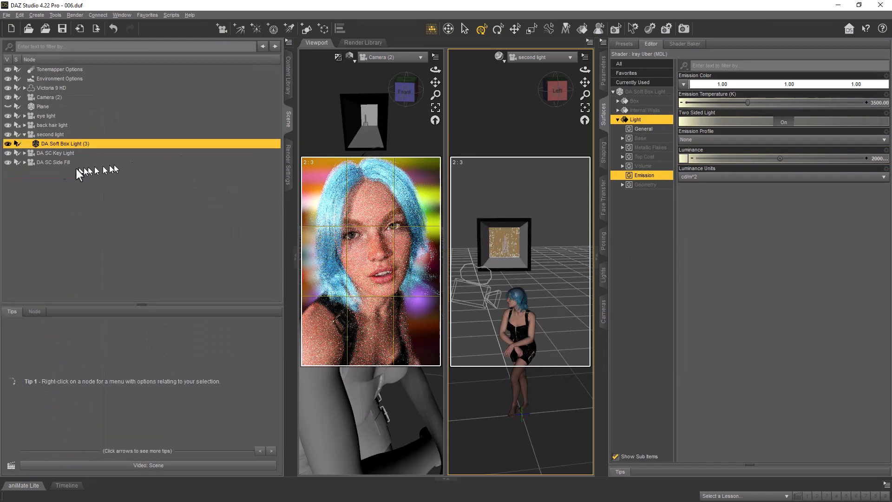
{"action": "left_click", "coordinate": [64, 153]}
{"action": "left_click", "coordinate": [64, 162]}
{"action": "left_click", "coordinate": [64, 153]}
{"action": "left_click", "coordinate": [25, 134]}
{"action": "left_click", "coordinate": [57, 153]}
{"action": "key", "text": "Delete"}
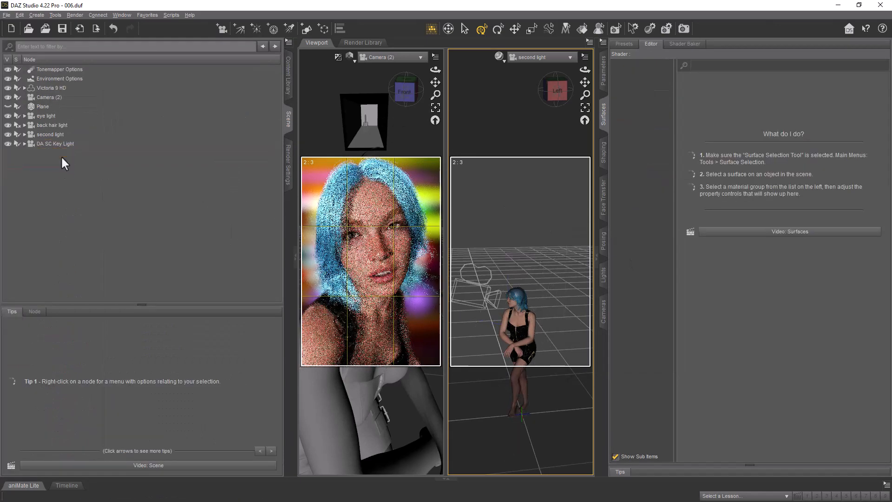
Look through DA SC Key Light, swing it around to face the figure from the front, and rename it main light
{"action": "left_click", "coordinate": [542, 58]}
{"action": "left_click", "coordinate": [538, 170]}
{"action": "left_click_drag", "start_coordinate": [584, 70], "coordinate": [579, 81]}
{"action": "double_click", "coordinate": [42, 144]}
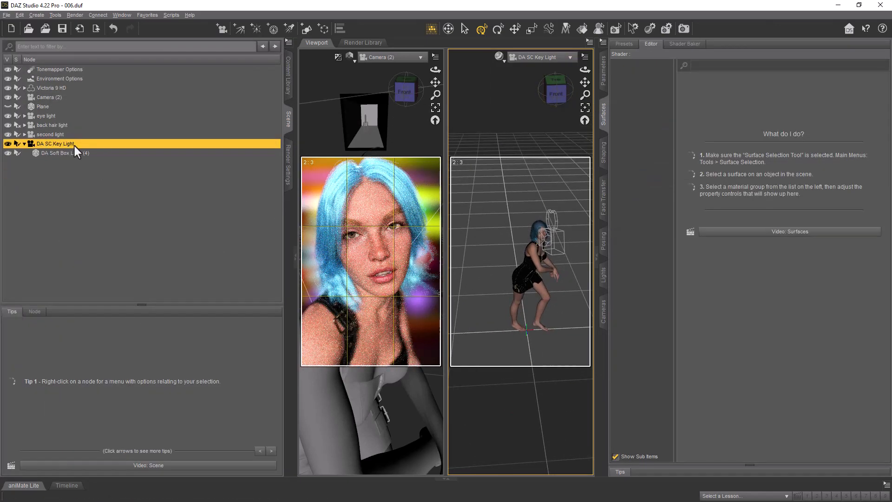
Set main light's Box Depth to about 149.8% and Emitter Depth to about 95.4%
{"action": "left_click", "coordinate": [603, 71]}
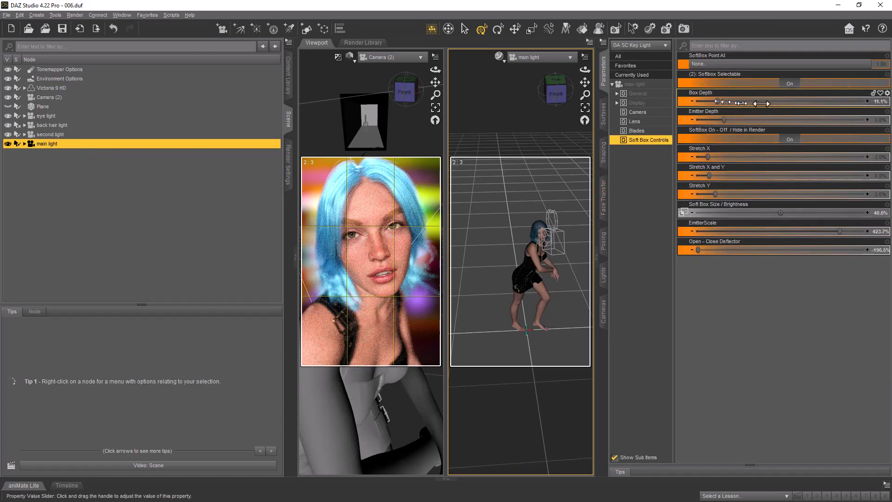
{"action": "left_click_drag", "start_coordinate": [724, 121], "coordinate": [858, 122]}
Hide second light, back hair light and eye light, and tilt main light to a slightly higher angle on the figure
{"action": "left_click", "coordinate": [7, 134]}
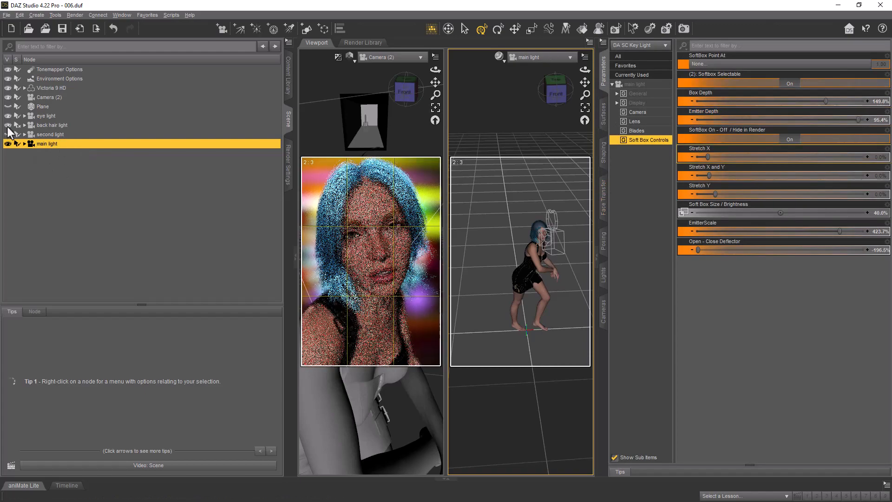
{"action": "left_click", "coordinate": [8, 125]}
{"action": "left_click", "coordinate": [8, 116]}
{"action": "left_click", "coordinate": [8, 144]}
{"action": "left_click", "coordinate": [7, 144]}
{"action": "left_click", "coordinate": [557, 105]}
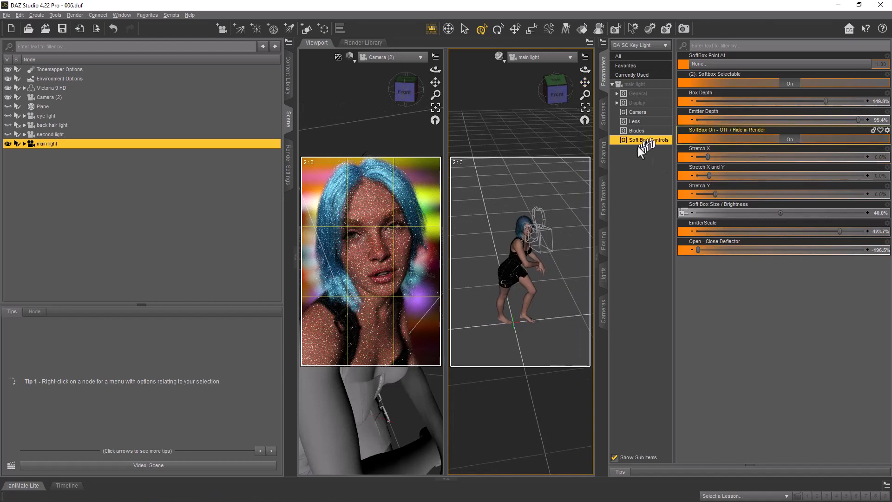
Open the Emission settings for the Light surface of main light's DA Soft Box Light (4) and raise its Emission Temperature to about 7552 K
{"action": "left_click", "coordinate": [603, 113]}
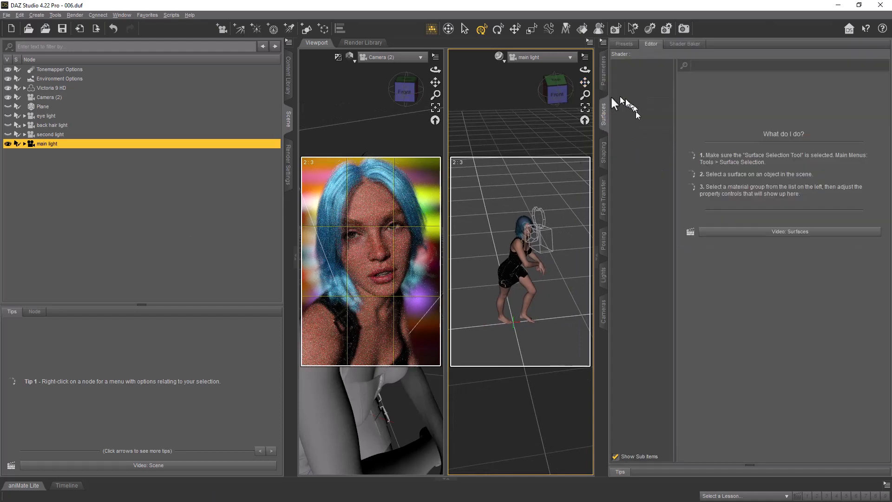
{"action": "left_click", "coordinate": [25, 143]}
{"action": "left_click", "coordinate": [65, 153]}
{"action": "left_click", "coordinate": [613, 91]}
{"action": "left_click", "coordinate": [635, 119]}
{"action": "left_click", "coordinate": [617, 120]}
{"action": "left_click", "coordinate": [644, 175]}
{"action": "left_click", "coordinate": [788, 159]}
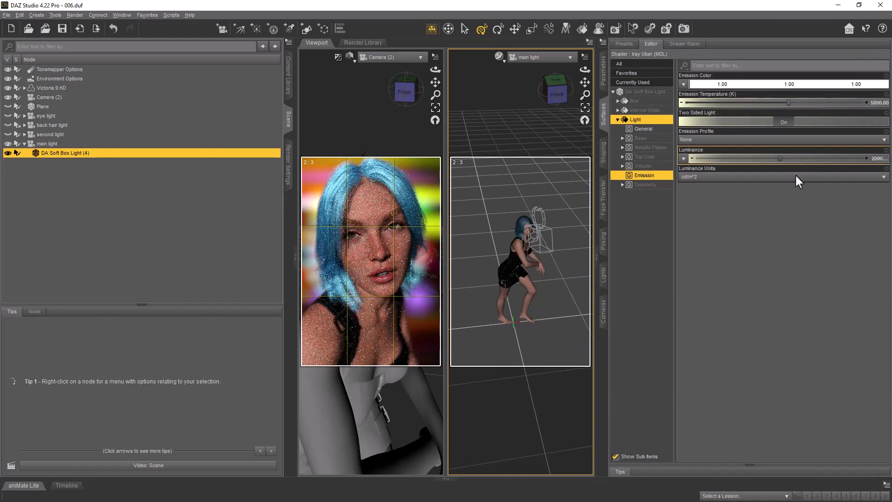
{"action": "left_click_drag", "start_coordinate": [789, 102], "coordinate": [820, 103]}
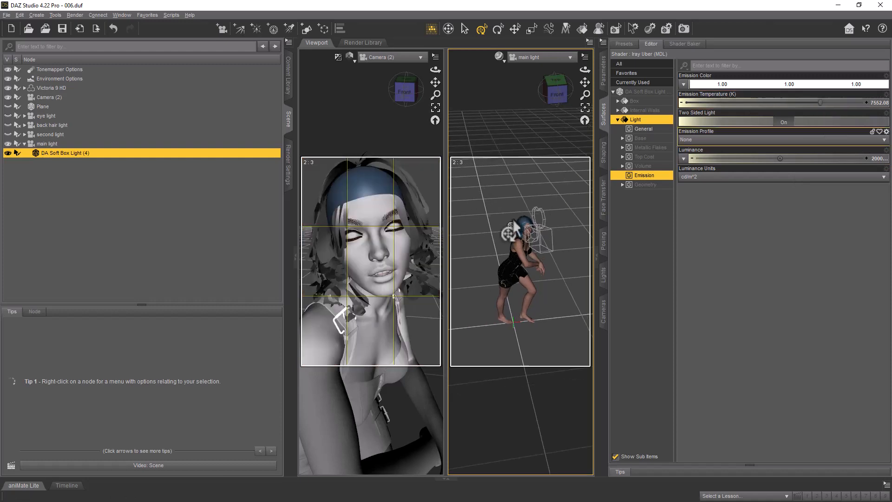
Move main light higher and farther from the figure and set its softbox Emission Temperature to 6400 K
{"action": "mouse_move", "coordinate": [512, 231]}
{"action": "middle_mouse_down"}
{"action": "mouse_move", "coordinate": [513, 274]}
{"action": "mouse_move", "coordinate": [513, 260]}
{"action": "middle_mouse_up"}
{"action": "left_click_drag", "start_coordinate": [585, 82], "coordinate": [576, 113]}
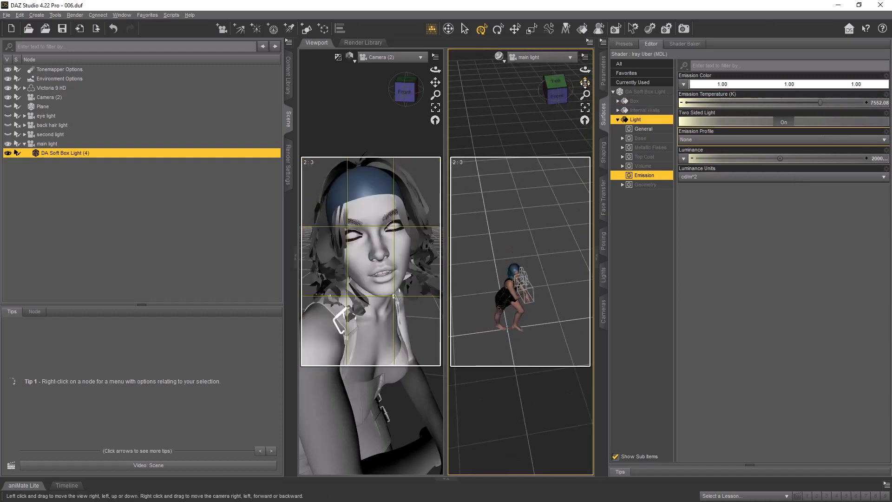
{"action": "left_click", "coordinate": [878, 102]}
{"action": "type", "text": "6400"}
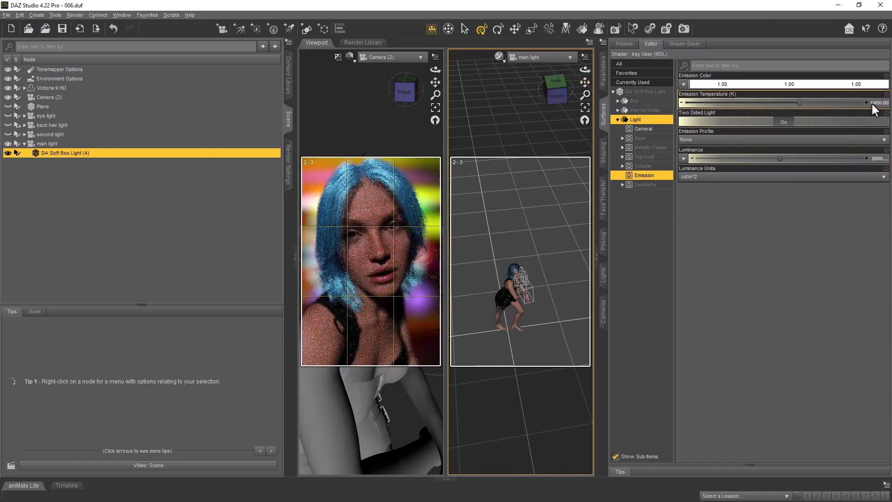
{"action": "key", "text": "Return"}
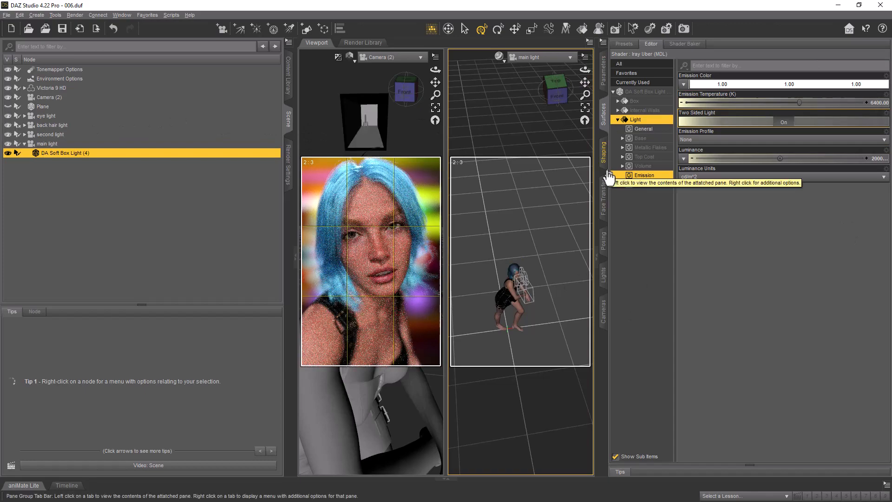
Switch to a single viewport looking through Camera (2) with a textured, non-rendered preview
{"action": "left_click", "coordinate": [539, 57]}
{"action": "left_click", "coordinate": [554, 135]}
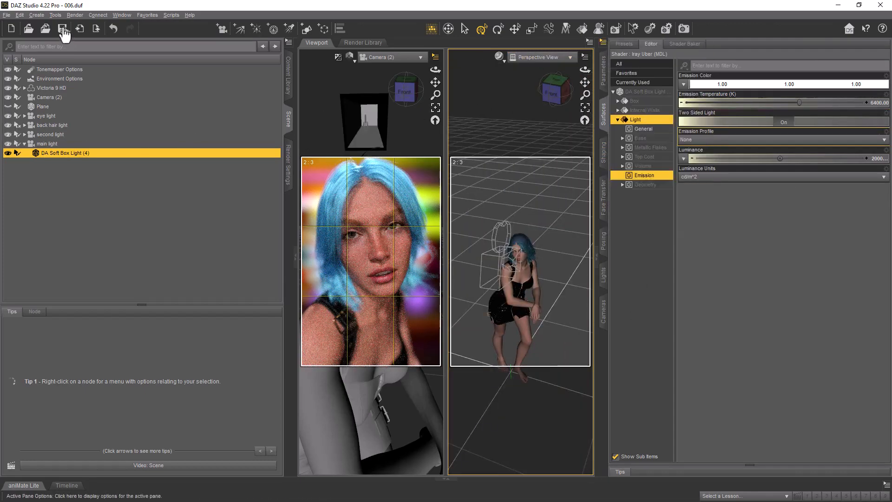
{"action": "left_click", "coordinate": [615, 52]}
{"action": "left_click", "coordinate": [499, 57]}
{"action": "left_click", "coordinate": [507, 140]}
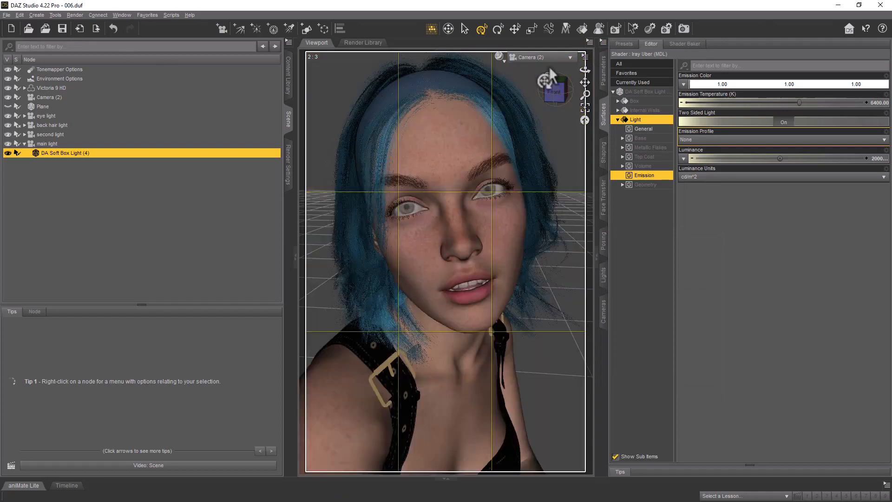
Select Camera (2) and set its Focal Distance to about 27.63
{"action": "left_click", "coordinate": [544, 57]}
{"action": "left_click", "coordinate": [553, 135]}
{"action": "left_click", "coordinate": [49, 97]}
{"action": "left_click_drag", "start_coordinate": [555, 93], "coordinate": [561, 87]}
{"action": "scroll", "coordinate": [520, 153], "scroll_direction": "up", "scroll_amount": 5}
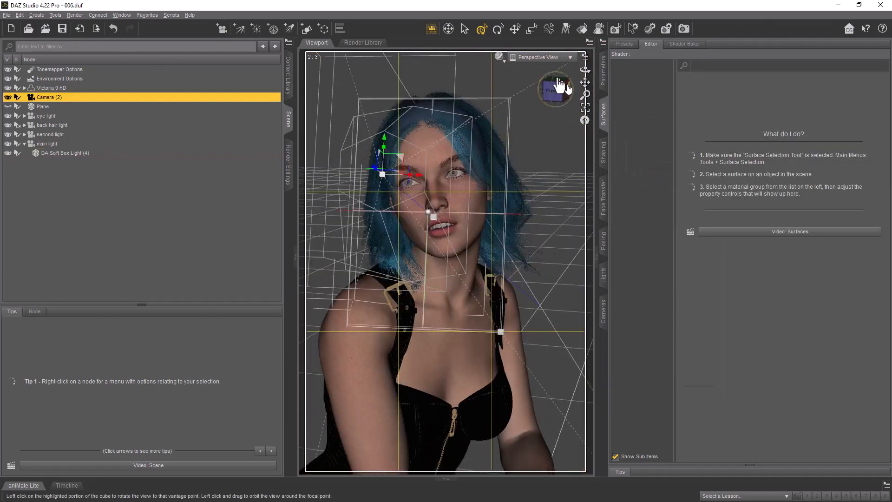
{"action": "left_click", "coordinate": [542, 58]}
{"action": "left_click", "coordinate": [539, 148]}
{"action": "left_click", "coordinate": [604, 309]}
{"action": "left_click", "coordinate": [633, 104]}
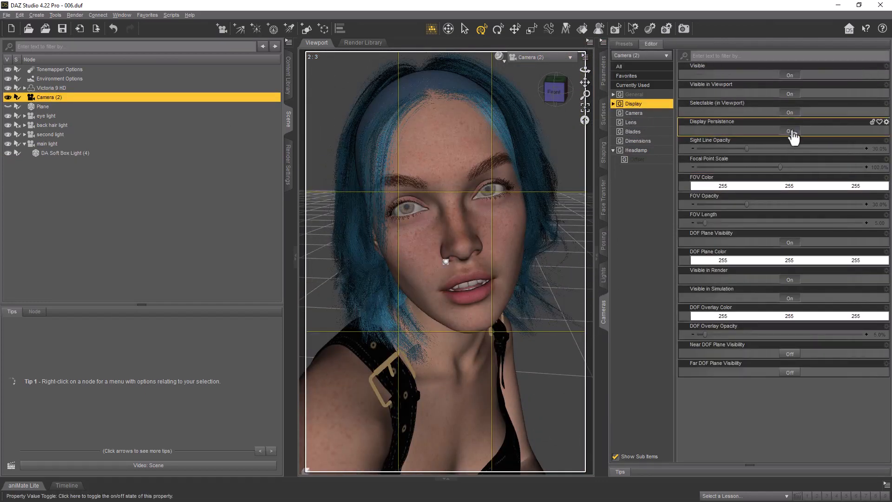
{"action": "left_click", "coordinate": [790, 354]}
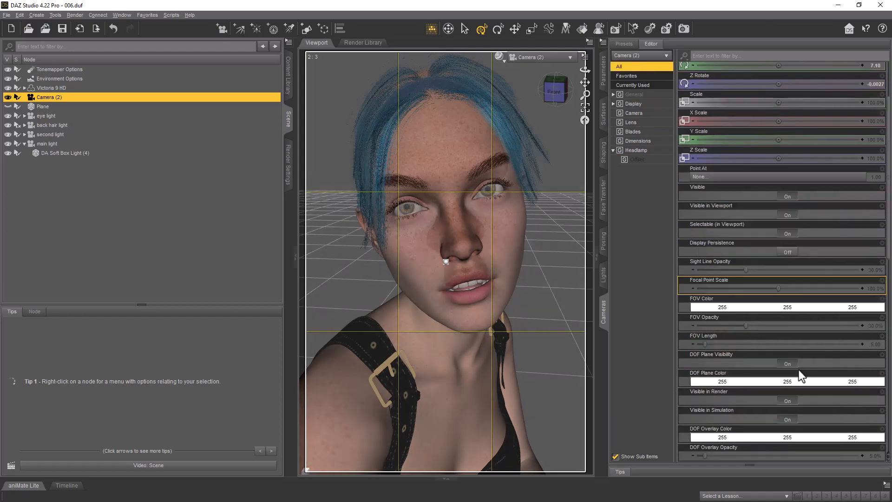
{"action": "left_click", "coordinate": [633, 113]}
{"action": "left_click_drag", "start_coordinate": [788, 149], "coordinate": [795, 149]}
Check the camera focus from the perspective view, and return to Camera (2) with the Iray rendered preview
{"action": "left_click", "coordinate": [543, 57]}
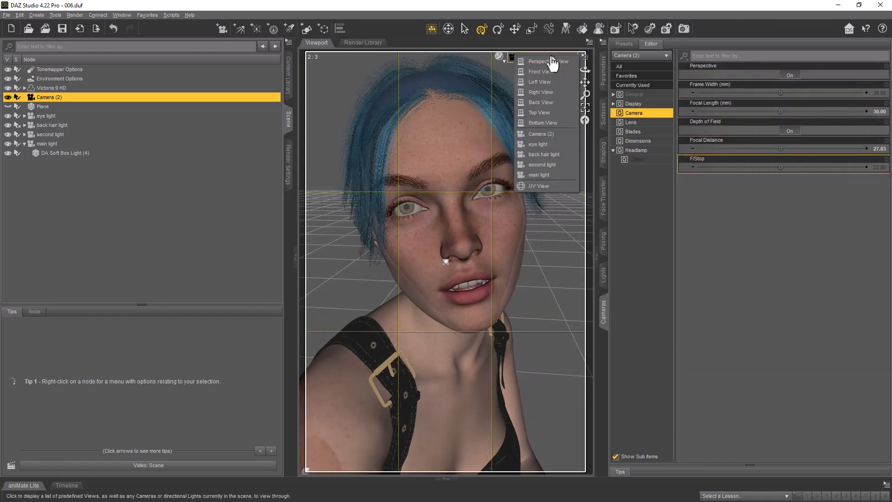
{"action": "left_click", "coordinate": [552, 62]}
{"action": "left_click_drag", "start_coordinate": [556, 90], "coordinate": [574, 91]}
{"action": "left_click", "coordinate": [543, 57]}
{"action": "left_click", "coordinate": [537, 133]}
{"action": "left_click", "coordinate": [499, 57]}
{"action": "left_click", "coordinate": [518, 184]}
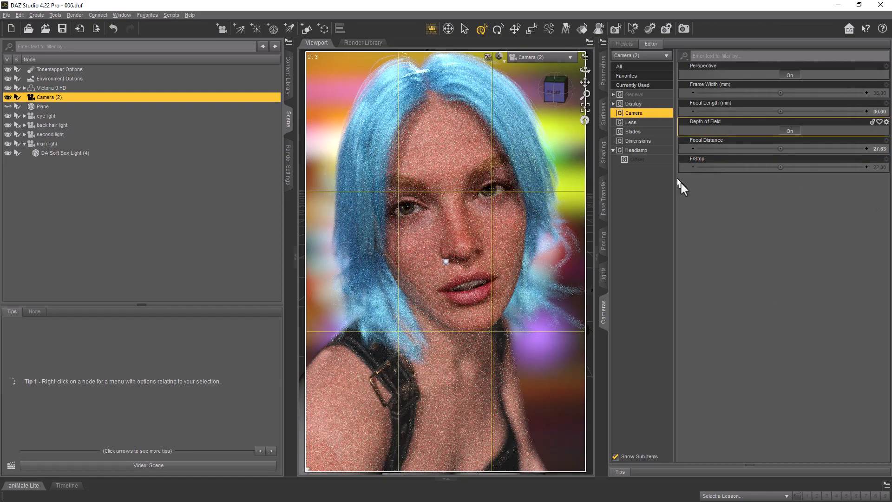
Open the Genesis 9 Characters folder in the daz 2024 content library and look through the JS character folders
{"action": "left_click", "coordinate": [288, 74]}
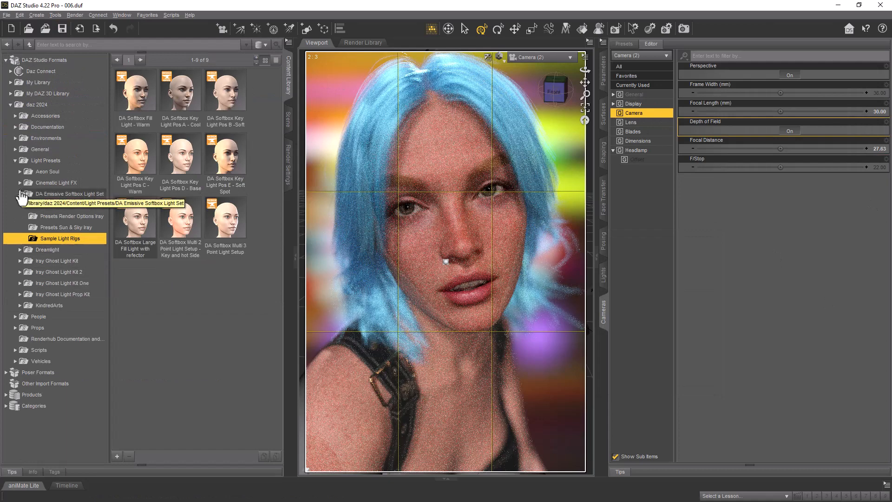
{"action": "left_click", "coordinate": [15, 161]}
{"action": "double_click", "coordinate": [24, 171]}
{"action": "double_click", "coordinate": [24, 228]}
{"action": "left_click", "coordinate": [49, 306]}
{"action": "left_click", "coordinate": [24, 261]}
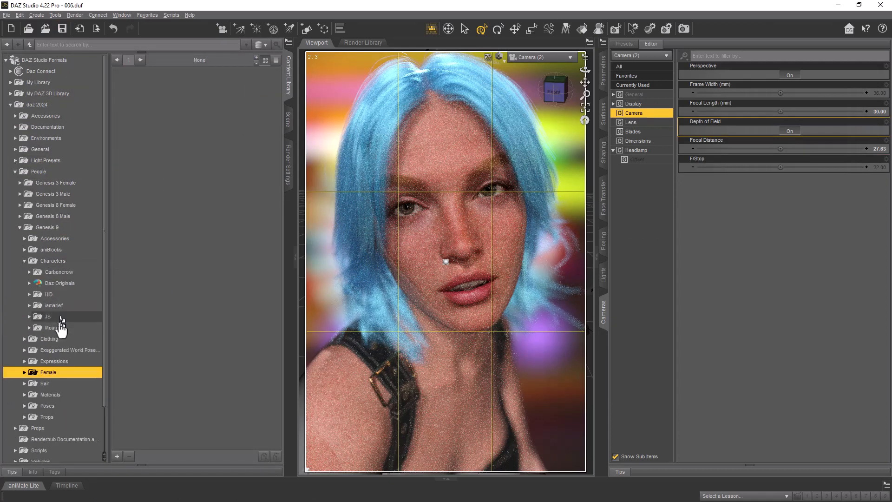
{"action": "double_click", "coordinate": [58, 317]}
{"action": "double_click", "coordinate": [61, 328]}
{"action": "left_click", "coordinate": [65, 340]}
{"action": "left_click", "coordinate": [69, 361]}
Apply the E3D Alina ALL MAT skin from Alina HD's materials to the figure
{"action": "left_click", "coordinate": [29, 283]}
{"action": "left_click", "coordinate": [59, 294]}
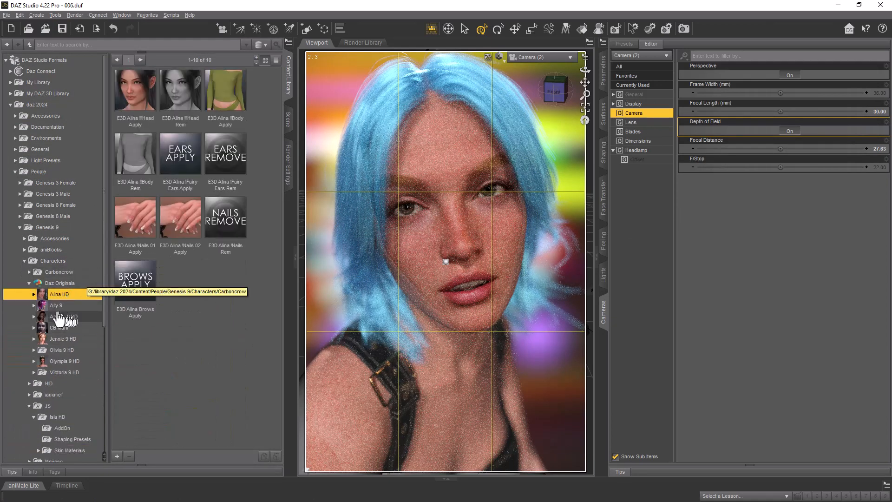
{"action": "left_click", "coordinate": [34, 294]}
{"action": "left_click", "coordinate": [64, 306]}
{"action": "mouse_move", "coordinate": [196, 220]}
{"action": "double_click", "coordinate": [135, 93]}
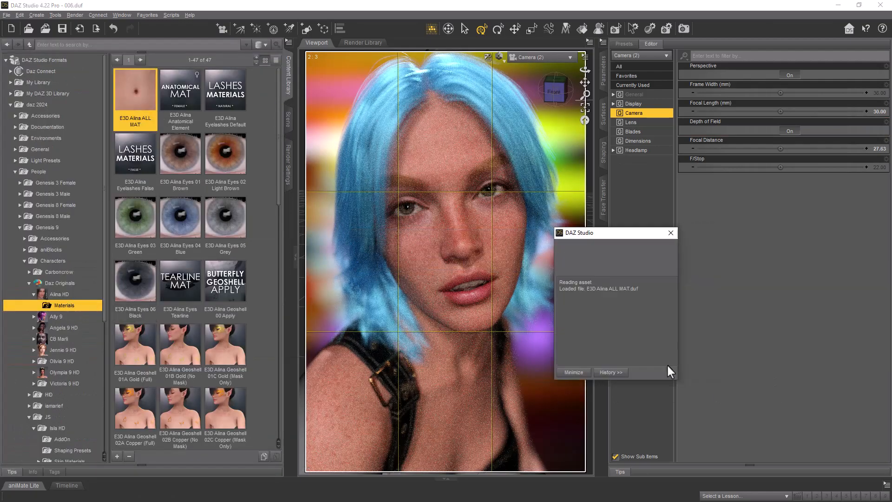
Browse the Angela 9 HD makeup and skin presets and the Jennie 9 HD materials
{"action": "left_click", "coordinate": [45, 328]}
{"action": "left_click", "coordinate": [34, 327]}
{"action": "left_click", "coordinate": [39, 338]}
{"action": "left_click", "coordinate": [55, 350]}
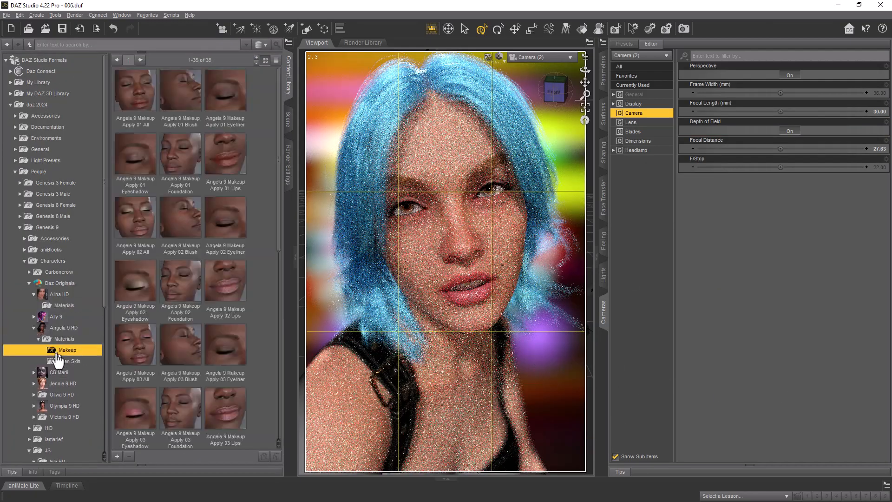
{"action": "left_click", "coordinate": [57, 361]}
{"action": "left_click", "coordinate": [34, 384]}
{"action": "left_click", "coordinate": [56, 395]}
{"action": "scroll", "coordinate": [42, 383], "scroll_direction": "down", "scroll_amount": 3}
Apply Victoria 9 Eyes from Victoria 9 HD's materials and view that character's makeup presets
{"action": "left_click", "coordinate": [34, 343]}
{"action": "left_click", "coordinate": [39, 354]}
{"action": "left_click", "coordinate": [64, 365]}
{"action": "left_click", "coordinate": [68, 354]}
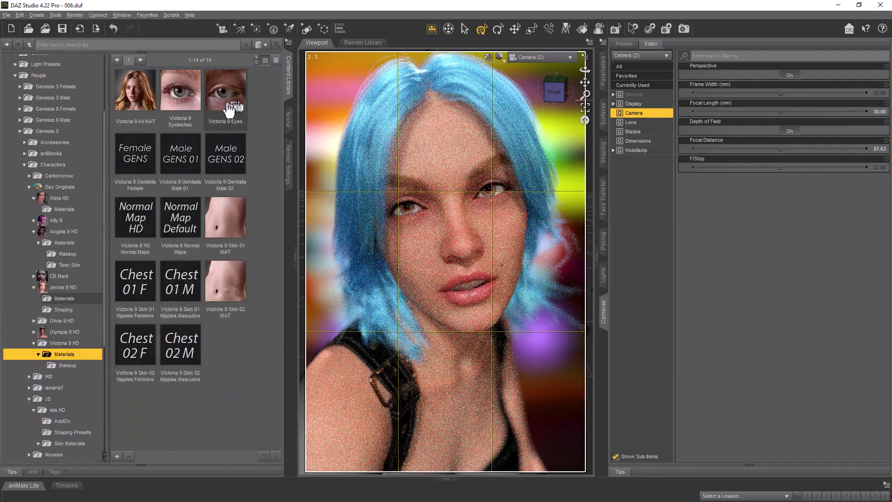
{"action": "double_click", "coordinate": [221, 97]}
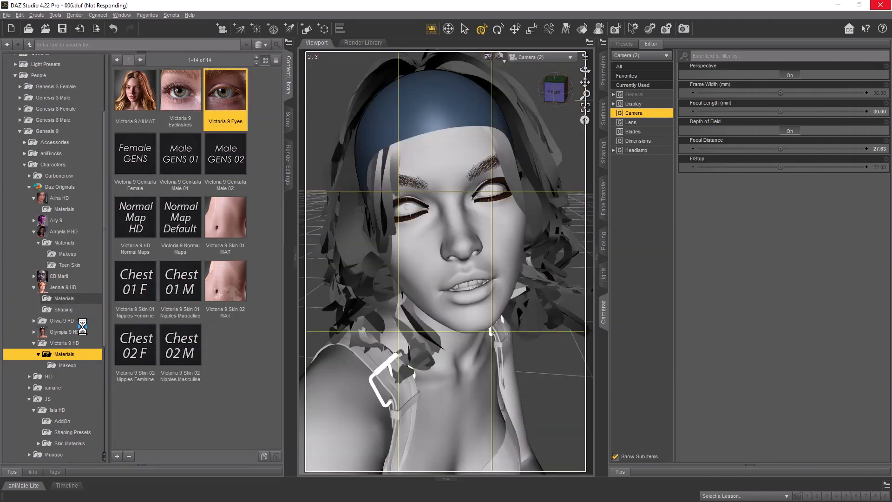
{"action": "left_click", "coordinate": [67, 365]}
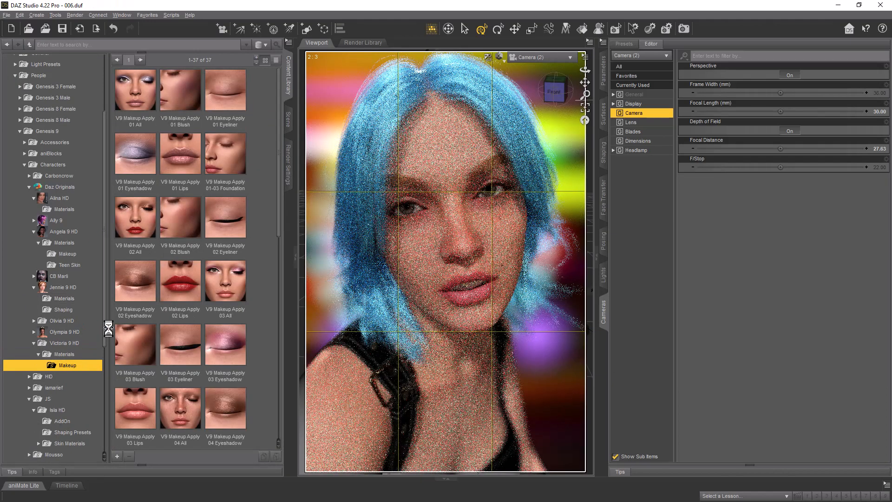
Apply the CCrow Amhara Eyes Blue material to the figure's eyes
{"action": "left_click", "coordinate": [30, 176]}
{"action": "left_click", "coordinate": [34, 187]}
{"action": "left_click", "coordinate": [52, 200]}
{"action": "double_click", "coordinate": [225, 92]}
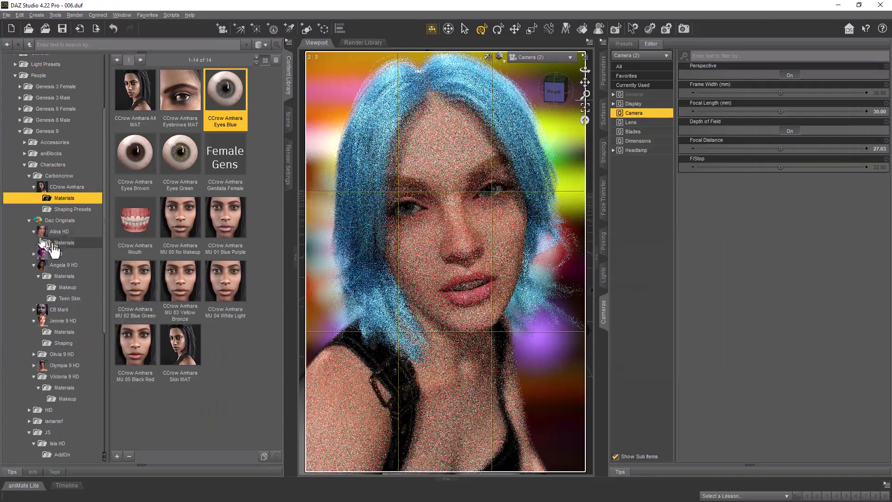
Try the E3D Alina Makeup 06 Dark and 02 Black Liner presets, and settle on E3D Alina Makeup 00 Default
{"action": "left_click", "coordinate": [57, 243]}
{"action": "scroll", "coordinate": [189, 298], "scroll_direction": "down", "scroll_amount": 12}
{"action": "double_click", "coordinate": [180, 220]}
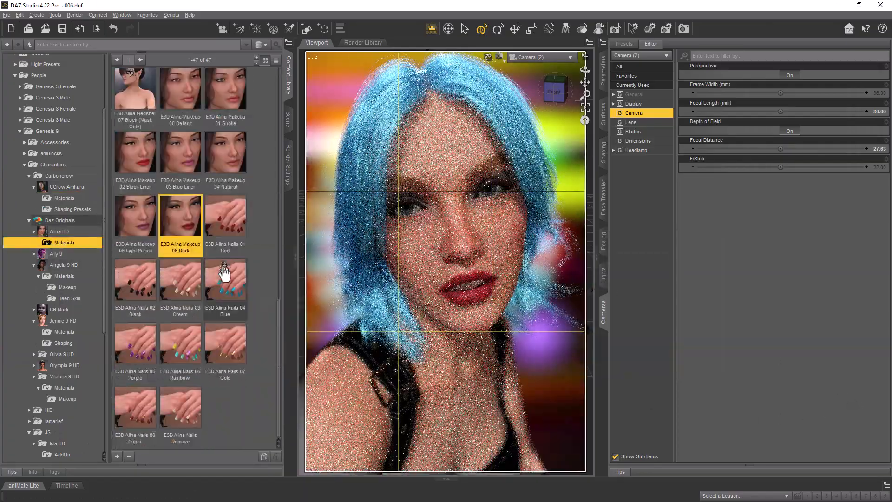
{"action": "double_click", "coordinate": [135, 153]}
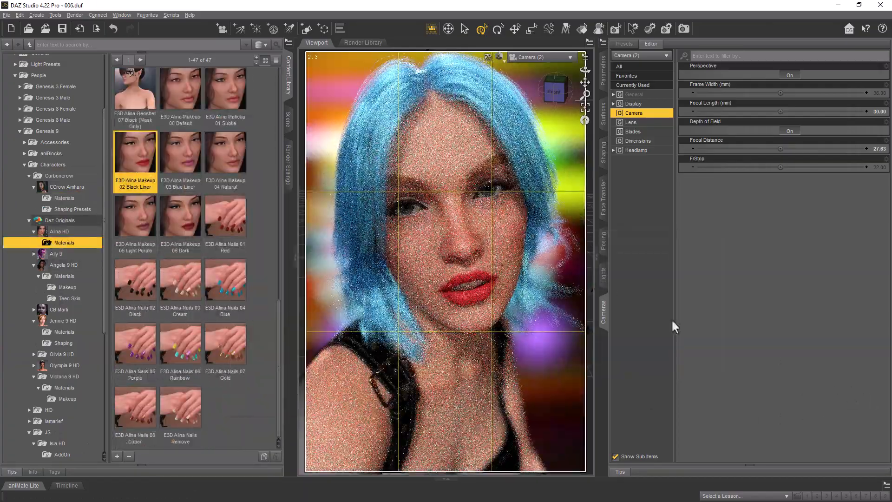
{"action": "double_click", "coordinate": [181, 90]}
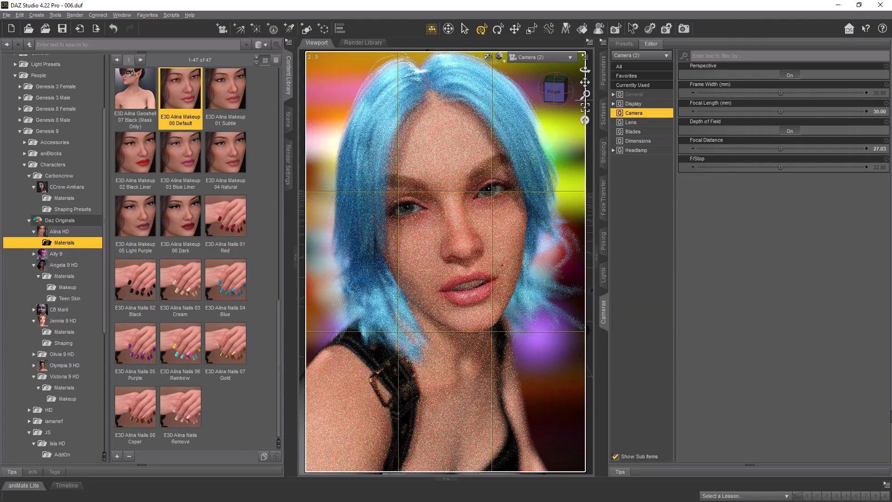
Open the Genesis 9 Hair library and browse its Daz Originals folders through to Hair Studio
{"action": "left_click", "coordinate": [292, 126]}
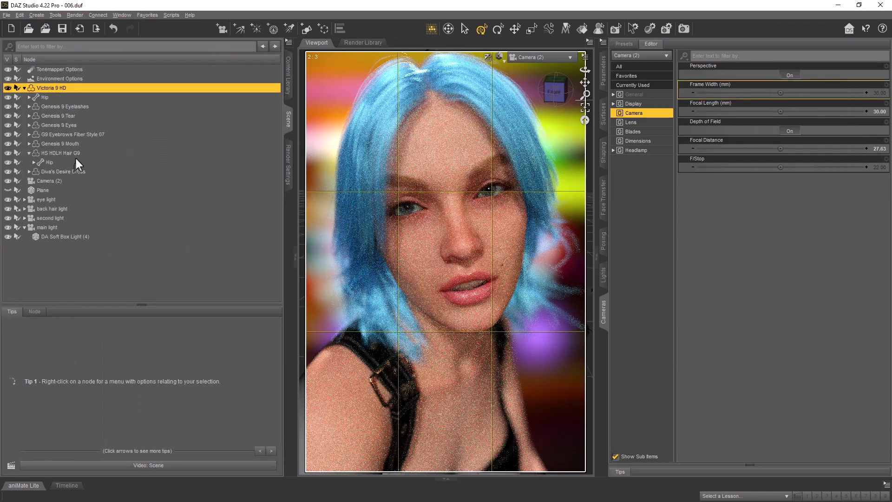
{"action": "left_click", "coordinate": [288, 79]}
{"action": "left_click", "coordinate": [24, 165]}
{"action": "left_click", "coordinate": [25, 317]}
{"action": "left_click", "coordinate": [31, 339]}
{"action": "left_click", "coordinate": [29, 327]}
{"action": "left_click", "coordinate": [45, 339]}
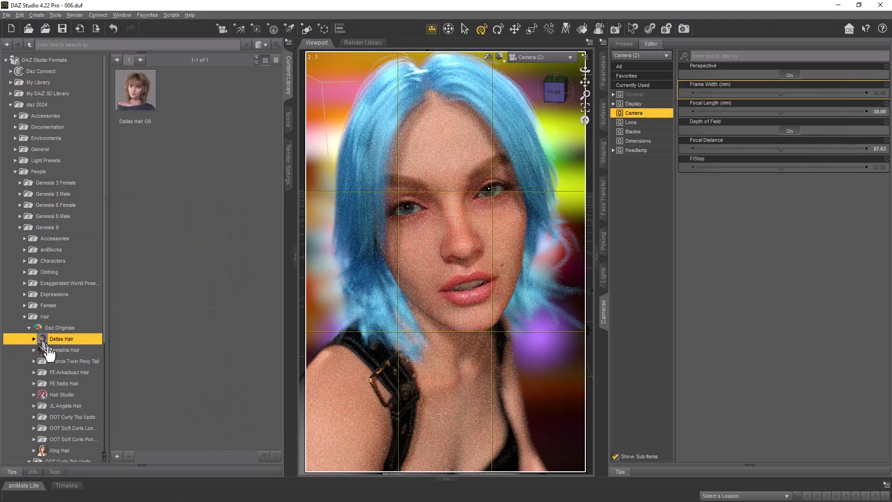
{"action": "left_click", "coordinate": [55, 373]}
{"action": "left_click", "coordinate": [58, 395]}
Apply the HS HDLH Hair Long G9 preset from the HS Haruko presets
{"action": "left_click", "coordinate": [34, 394]}
{"action": "left_click", "coordinate": [39, 405]}
{"action": "left_click", "coordinate": [67, 428]}
{"action": "double_click", "coordinate": [135, 93]}
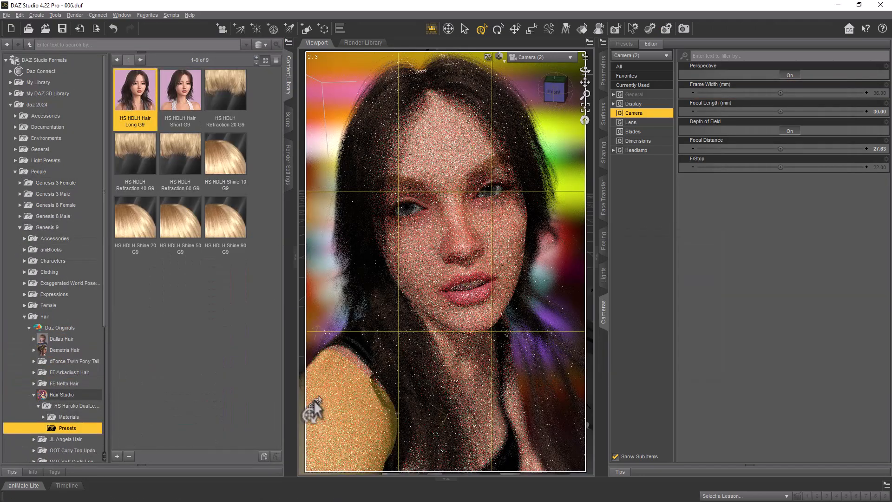
Colour the long hair with the HS HDLH Color 37 Blue G9 material
{"action": "left_click", "coordinate": [69, 417]}
{"action": "left_click", "coordinate": [44, 417]}
{"action": "left_click", "coordinate": [68, 428]}
{"action": "double_click", "coordinate": [148, 290]}
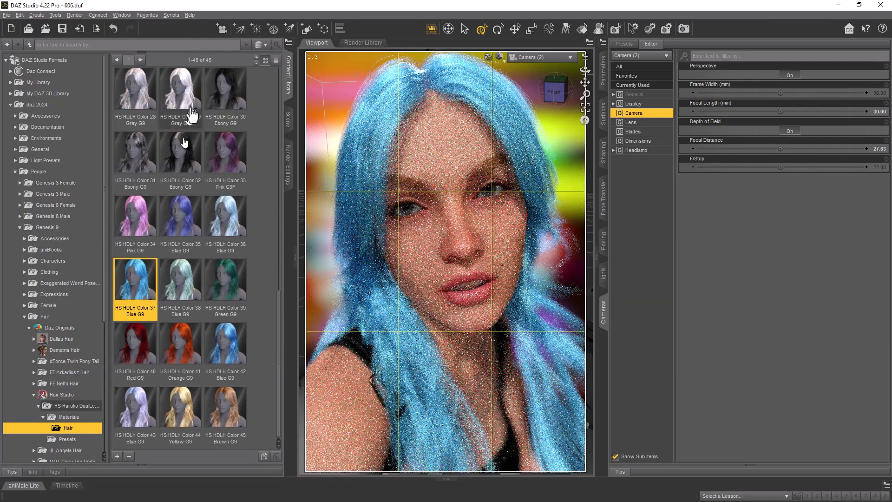
View the hair from the side in the perspective view and apply the HS HDLH Hair Short G9 preset
{"action": "left_click", "coordinate": [539, 57]}
{"action": "left_click", "coordinate": [508, 152]}
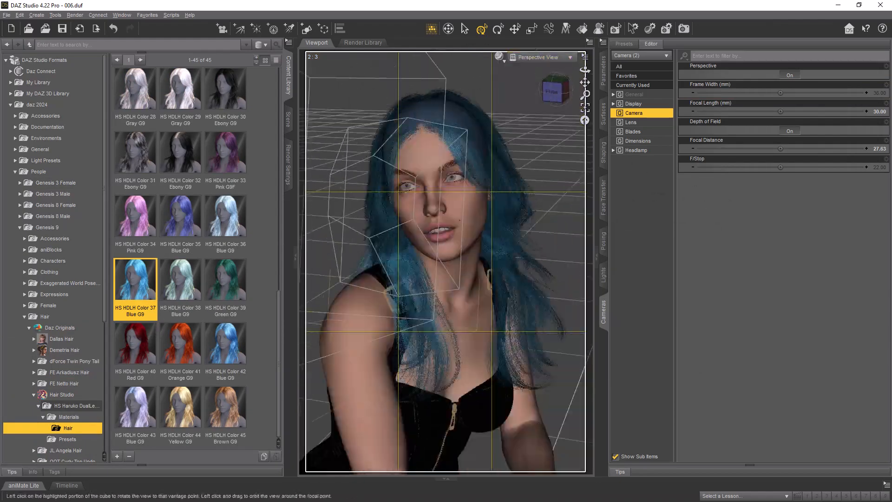
{"action": "left_click_drag", "start_coordinate": [556, 90], "coordinate": [571, 95]}
{"action": "left_click", "coordinate": [69, 417]}
{"action": "left_click", "coordinate": [67, 438]}
{"action": "double_click", "coordinate": [181, 85]}
{"action": "left_click", "coordinate": [686, 395]}
{"action": "left_click", "coordinate": [288, 120]}
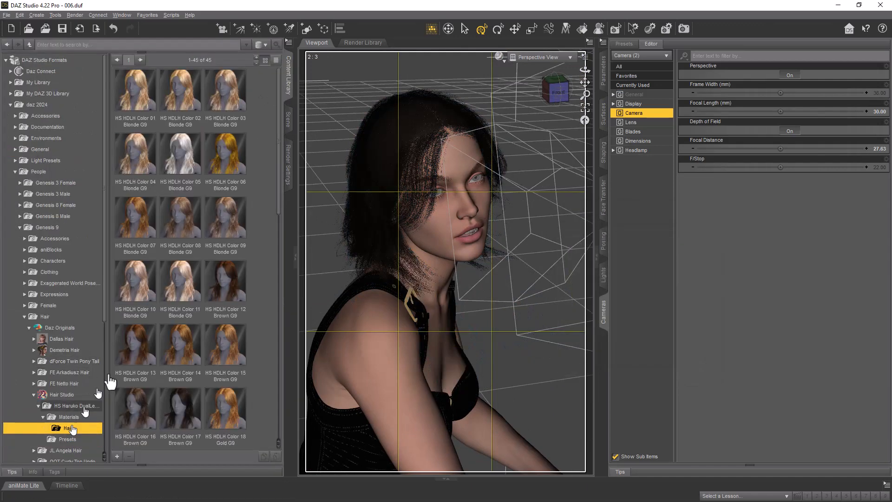
Colour the short hair with the HS HDLH Color 37 Blue G9 material and save the scene
{"action": "double_click", "coordinate": [135, 279]}
{"action": "left_click_drag", "start_coordinate": [571, 97], "coordinate": [601, 59]}
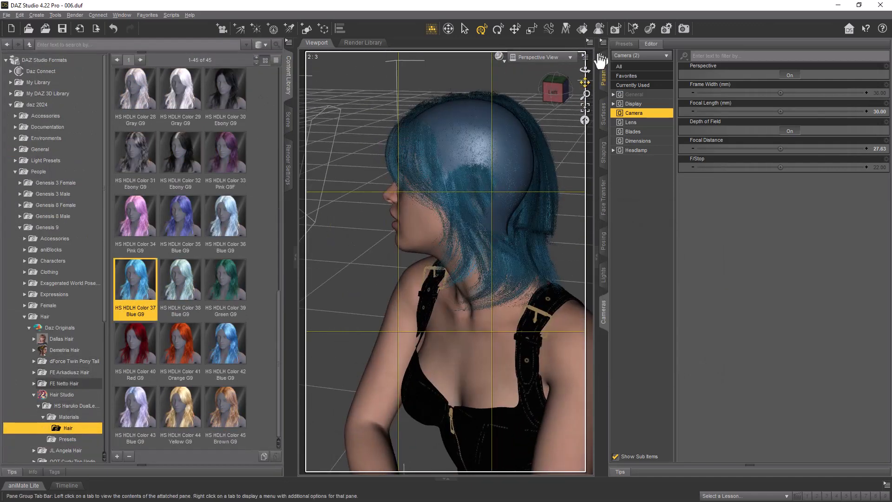
{"action": "left_click", "coordinate": [543, 57]}
{"action": "left_click", "coordinate": [554, 136]}
{"action": "left_click", "coordinate": [529, 58]}
{"action": "left_click", "coordinate": [537, 126]}
{"action": "left_click", "coordinate": [63, 33]}
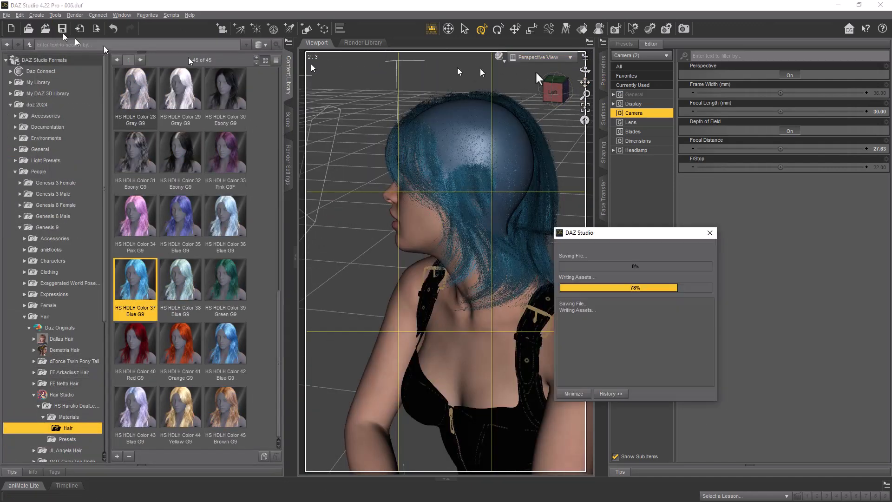
View the scene through Camera (2) and render it at a width of 1200 pixels
{"action": "left_click", "coordinate": [543, 58]}
{"action": "left_click", "coordinate": [548, 137]}
{"action": "left_click", "coordinate": [288, 164]}
{"action": "left_click", "coordinate": [25, 92]}
{"action": "left_click", "coordinate": [140, 103]}
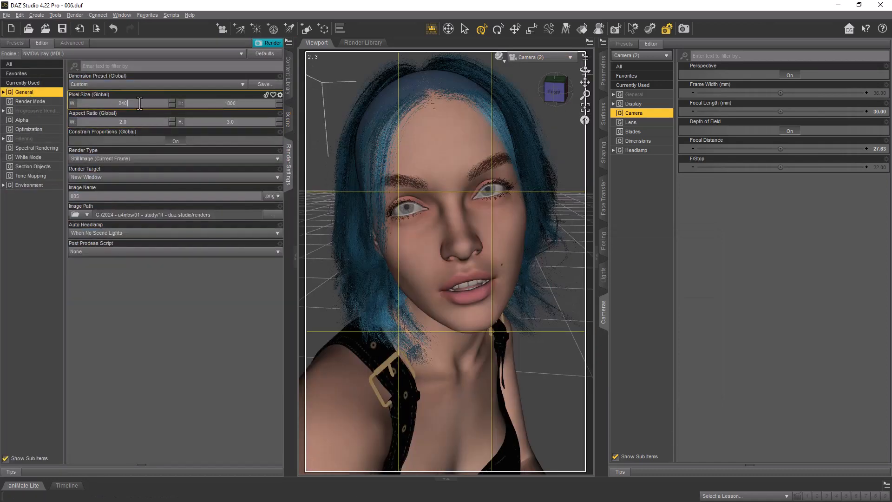
{"action": "left_click", "coordinate": [267, 42]}
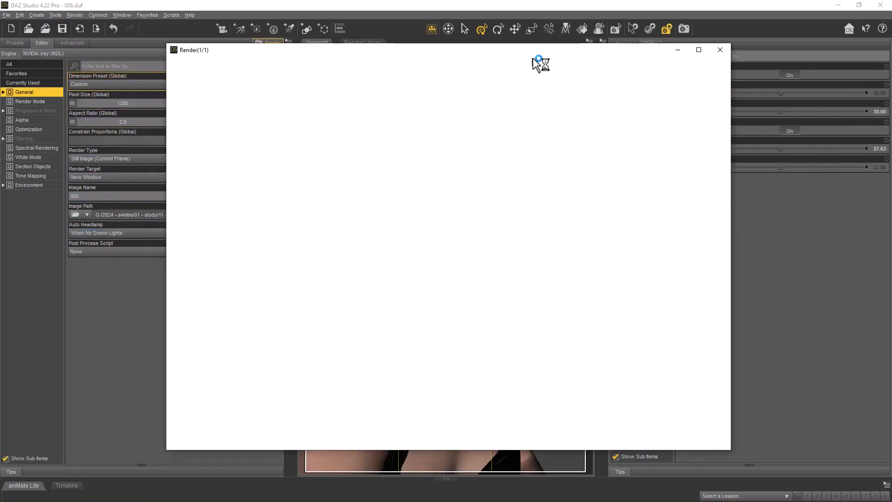
{"action": "left_click", "coordinate": [701, 51]}
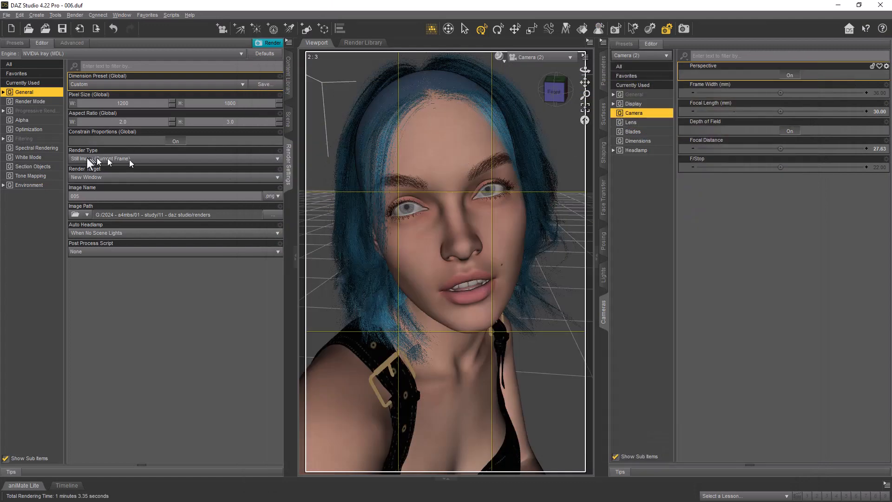
Make the post denoiser available in the render's filtering settings
{"action": "left_click", "coordinate": [31, 167]}
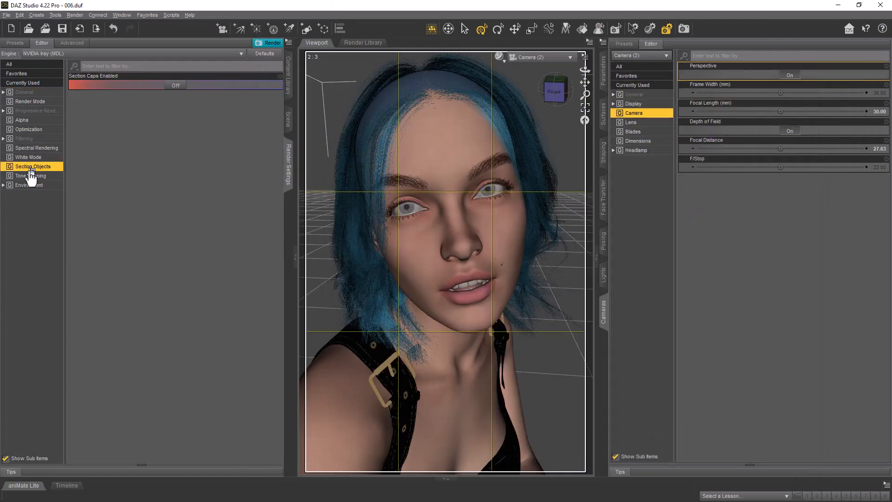
{"action": "left_click", "coordinate": [31, 175]}
{"action": "left_click", "coordinate": [28, 157]}
{"action": "left_click", "coordinate": [28, 140]}
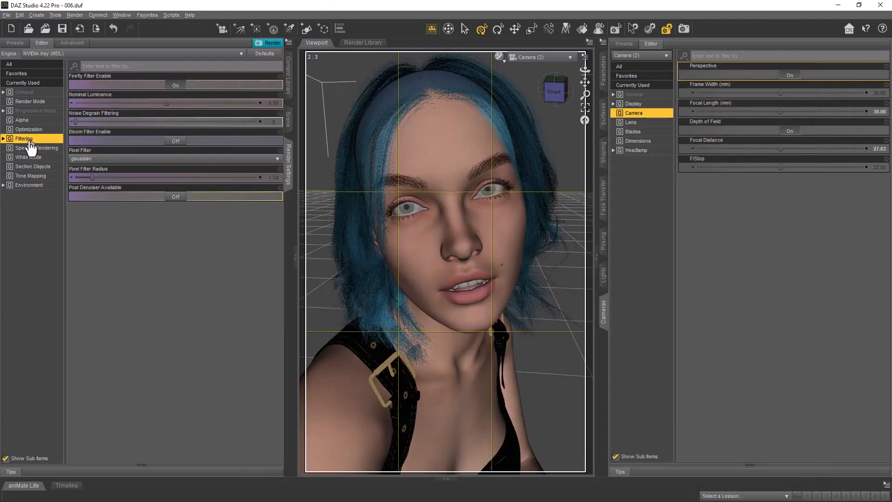
{"action": "left_click", "coordinate": [175, 197]}
Set the progressive Rendering Quality to 4 and the Rendering Converged Ratio to 100%
{"action": "left_click", "coordinate": [27, 112]}
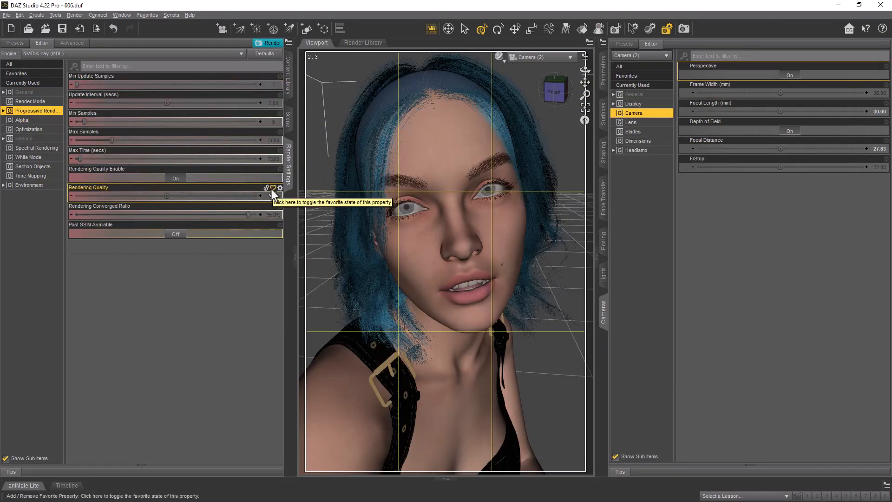
{"action": "left_click", "coordinate": [272, 197]}
{"action": "type", "text": "4"}
{"action": "key", "text": "Return"}
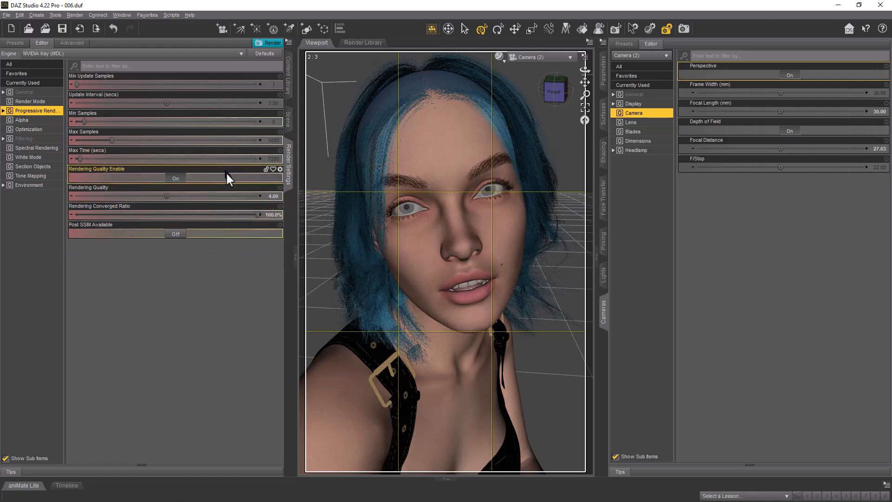
Set Min Samples to 10 and Max Samples to 10000, and render the portrait again
{"action": "left_click", "coordinate": [274, 143]}
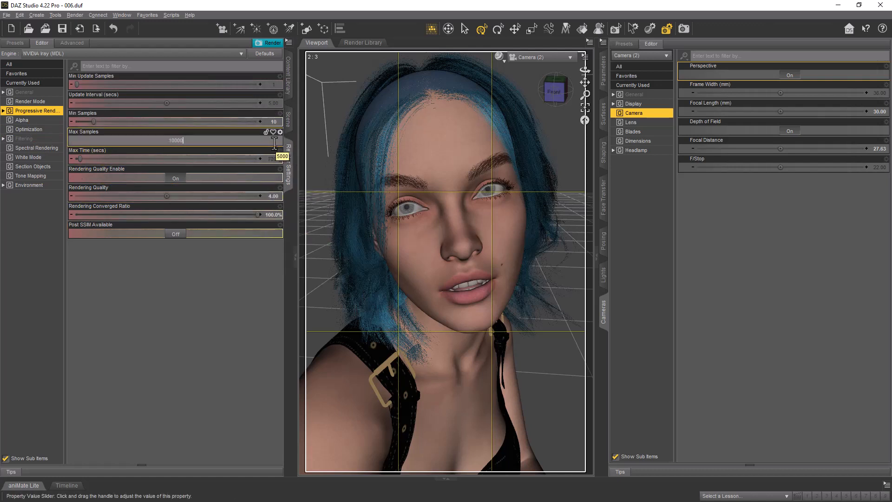
{"action": "type", "text": "10000"}
{"action": "key", "text": "Return"}
{"action": "left_click", "coordinate": [269, 42]}
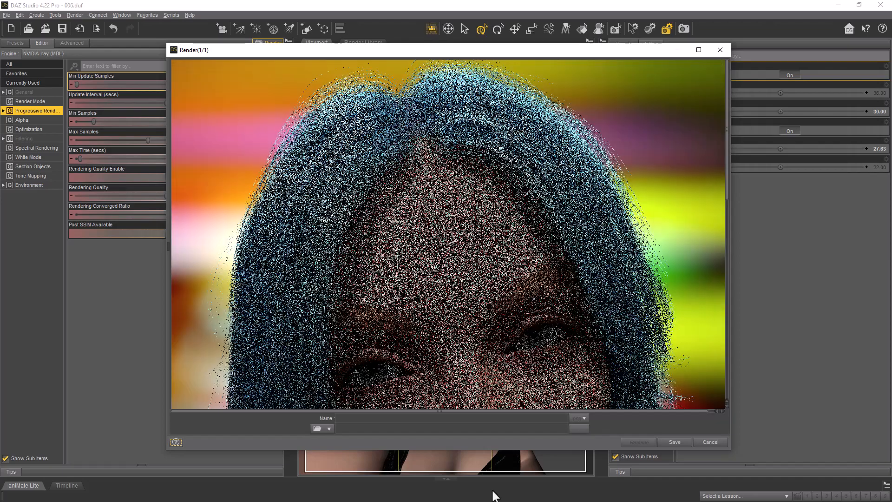
{"action": "left_click", "coordinate": [698, 49]}
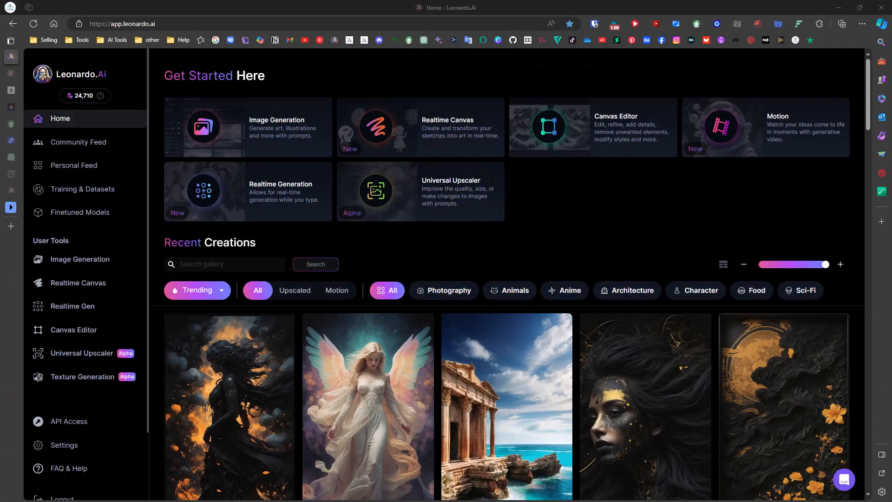
In Leonardo.Ai's Universal Upscaler, upscale the blue-haired render in the CG Art & Game Assets style at creativity strength 3
{"action": "left_click", "coordinate": [472, 192]}
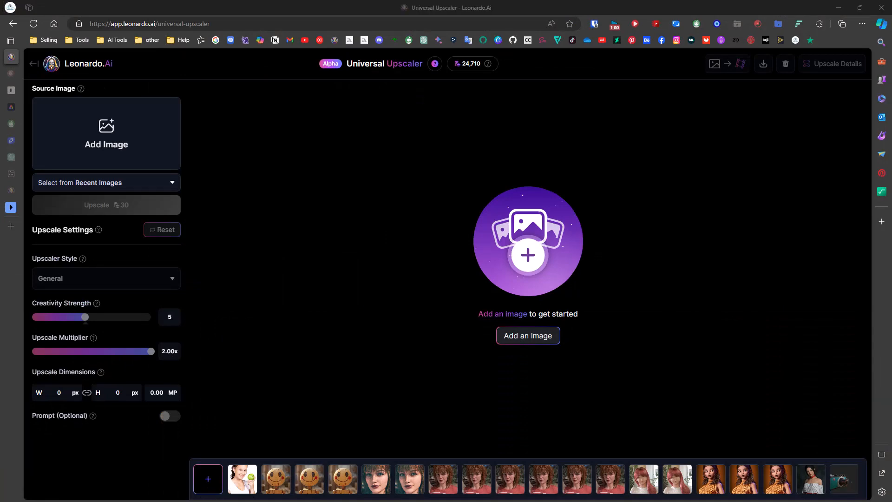
{"action": "left_click", "coordinate": [528, 335]}
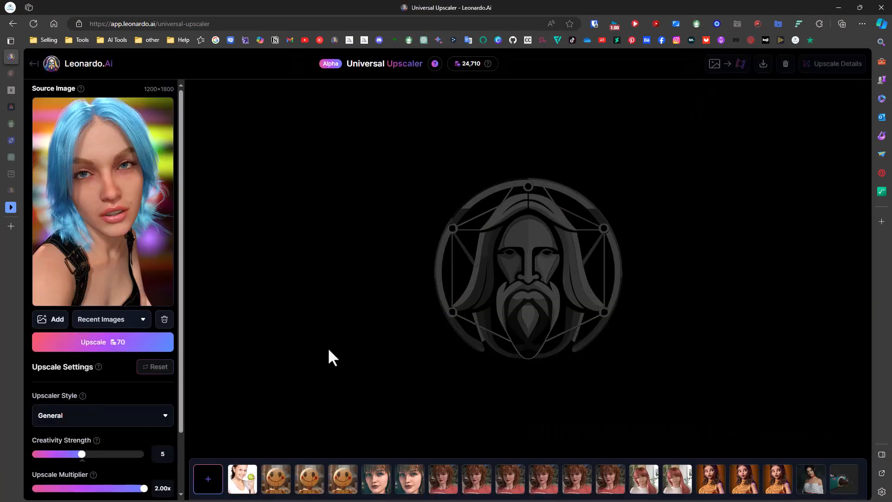
{"action": "left_click", "coordinate": [102, 415]}
{"action": "left_click", "coordinate": [88, 424]}
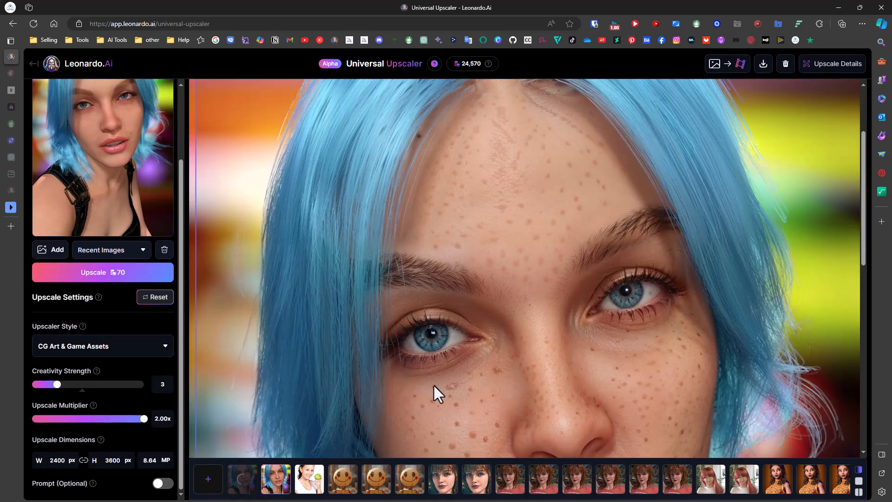
Review the upscaled face and upscale the portrait in the General style with creativity strength 5
{"action": "scroll", "coordinate": [432, 383], "scroll_direction": "up", "scroll_amount": 1}
{"action": "scroll", "coordinate": [475, 333], "scroll_direction": "down", "scroll_amount": 8}
{"action": "left_click_drag", "start_coordinate": [196, 219], "coordinate": [226, 171]}
{"action": "scroll", "coordinate": [663, 216], "scroll_direction": "down", "scroll_amount": 4}
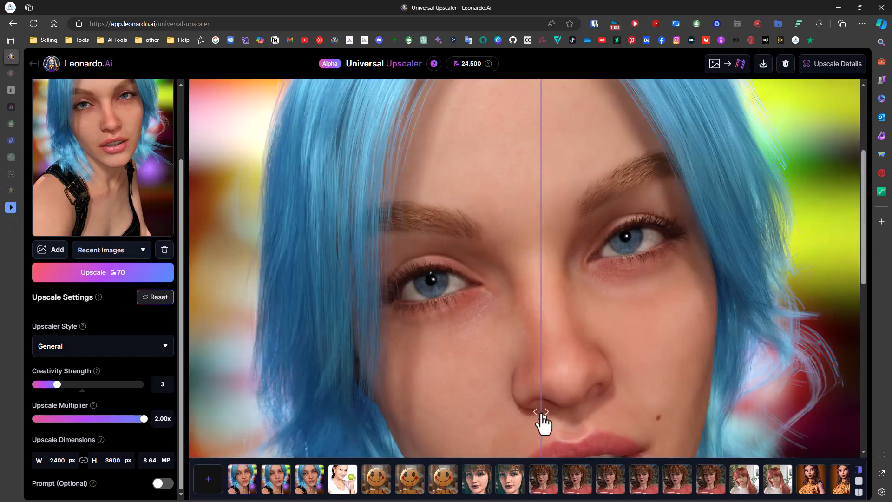
{"action": "left_click", "coordinate": [81, 383]}
{"action": "left_click", "coordinate": [123, 277]}
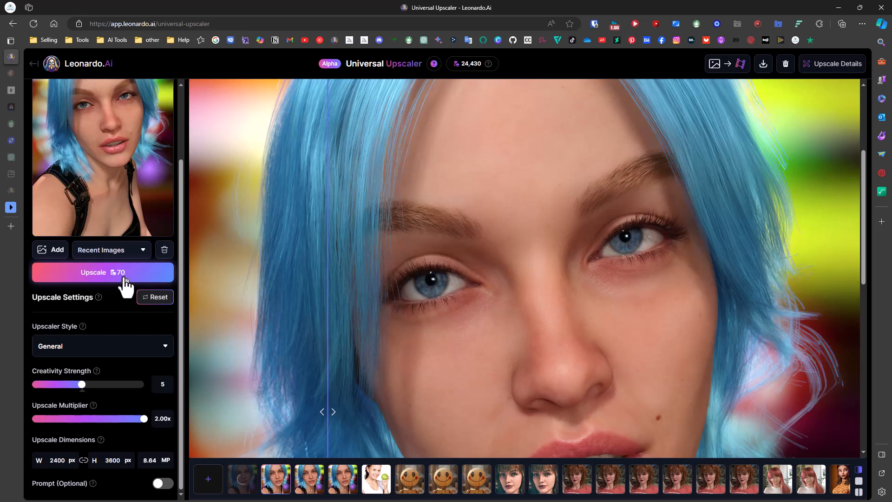
Open the newest upscale and compare its face, skin and hair with the original render
{"action": "left_click", "coordinate": [242, 479]}
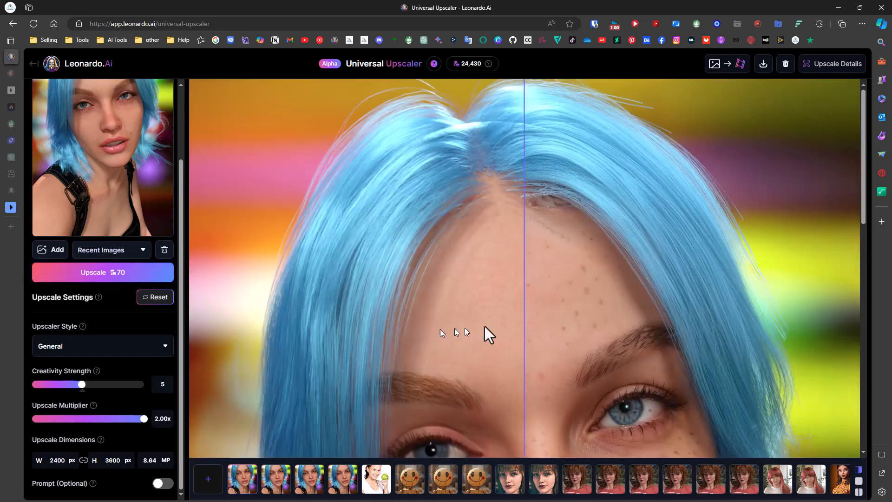
{"action": "scroll", "coordinate": [484, 333], "scroll_direction": "down", "scroll_amount": 4}
{"action": "left_click_drag", "start_coordinate": [525, 343], "coordinate": [313, 343]}
{"action": "scroll", "coordinate": [597, 269], "scroll_direction": "down", "scroll_amount": 1}
{"action": "left_click_drag", "start_coordinate": [313, 301], "coordinate": [344, 302]}
{"action": "scroll", "coordinate": [473, 281], "scroll_direction": "down", "scroll_amount": 7}
{"action": "scroll", "coordinate": [477, 291], "scroll_direction": "up", "scroll_amount": 10}
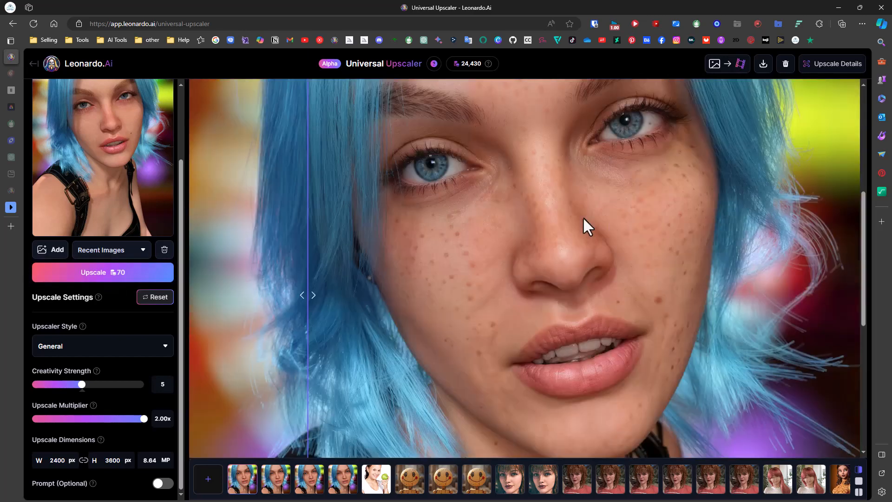
Upscale the portrait with creativity strength 4 and compare the result with the original
{"action": "left_click", "coordinate": [69, 384]}
{"action": "left_click", "coordinate": [107, 272]}
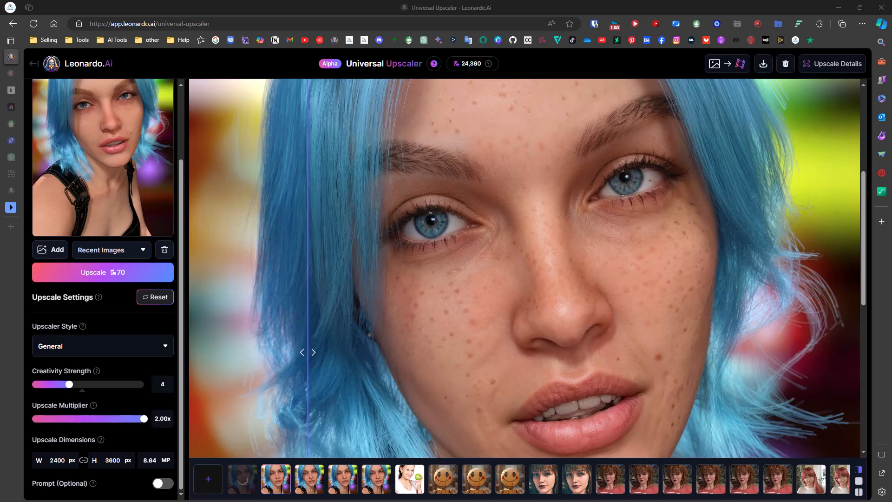
{"action": "left_click_drag", "start_coordinate": [307, 352], "coordinate": [625, 362]}
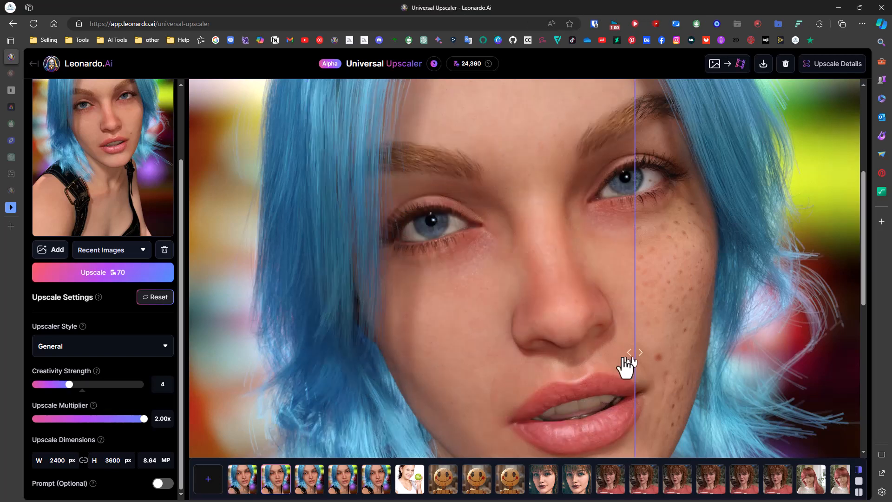
{"action": "scroll", "coordinate": [562, 323], "scroll_direction": "up", "scroll_amount": 3}
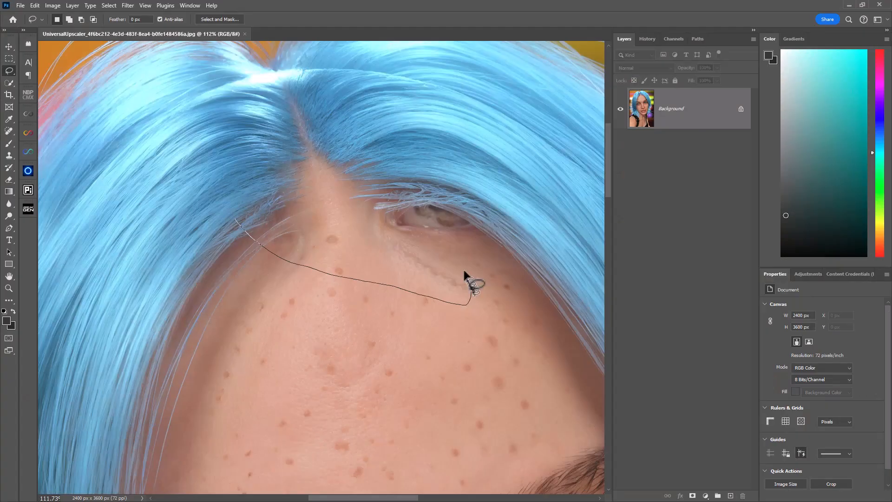
In Photoshop, select the hairline and upper forehead of the upscaled image, apply Generative Fill without a prompt and review the variations
{"action": "mouse_move", "coordinate": [472, 285]}
{"action": "left_mouse_down"}
{"action": "mouse_move", "coordinate": [298, 285]}
{"action": "mouse_move", "coordinate": [218, 139]}
{"action": "mouse_move", "coordinate": [242, 271]}
{"action": "left_mouse_up"}
{"action": "left_click", "coordinate": [353, 477]}
{"action": "left_click", "coordinate": [508, 478]}
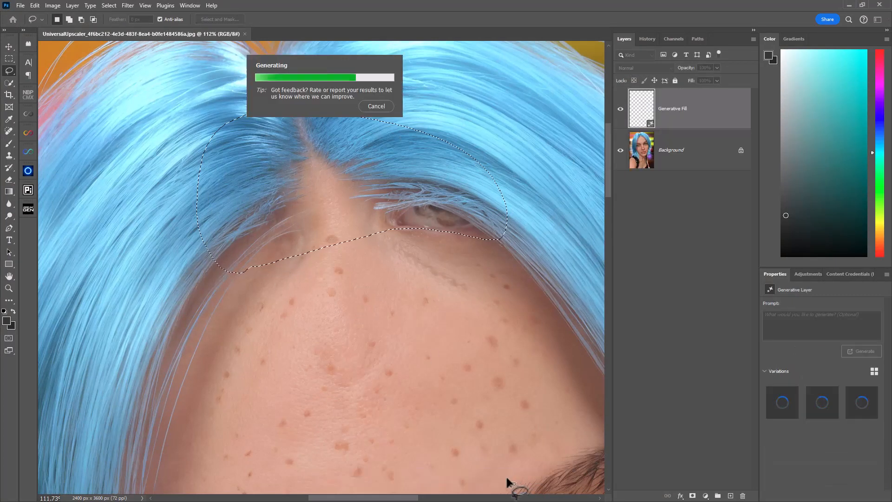
{"action": "scroll", "coordinate": [398, 288], "scroll_direction": "down", "scroll_amount": 1}
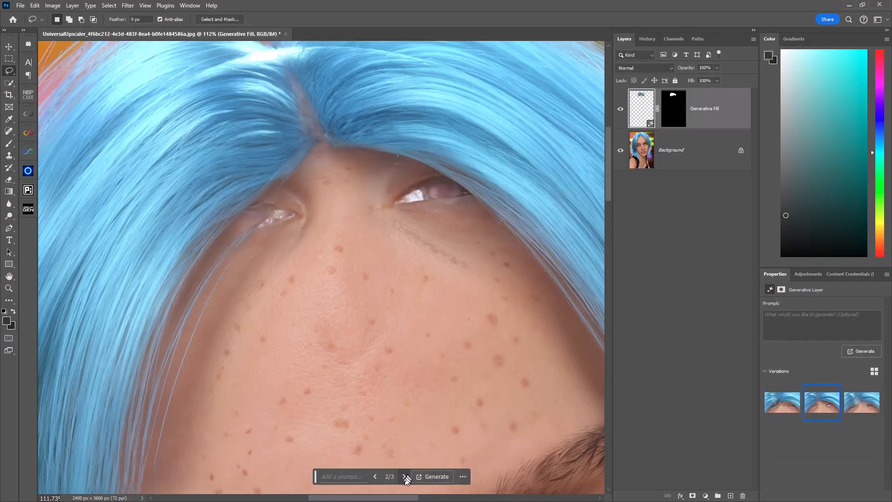
Select the eye-like artefact under the hairline on the right of the forehead and regenerate it with Generative Fill
{"action": "left_click_drag", "start_coordinate": [375, 232], "coordinate": [372, 201]}
{"action": "left_click", "coordinate": [352, 478]}
{"action": "left_click", "coordinate": [519, 477]}
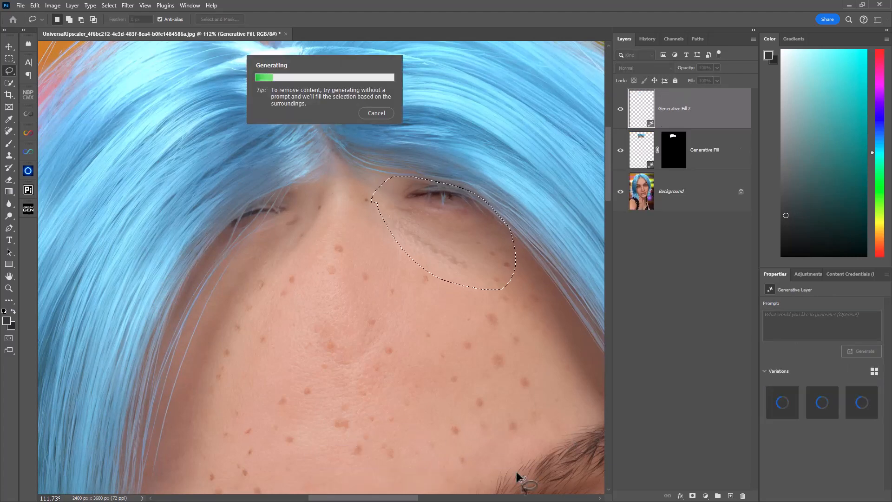
Select the area along the hair edge on the left of the forehead and regenerate it with Generative Fill
{"action": "scroll", "coordinate": [513, 469], "scroll_direction": "down", "scroll_amount": 2}
{"action": "mouse_move", "coordinate": [214, 405]}
{"action": "left_mouse_down"}
{"action": "mouse_move", "coordinate": [318, 235]}
{"action": "mouse_move", "coordinate": [175, 418]}
{"action": "mouse_move", "coordinate": [200, 438]}
{"action": "left_mouse_up"}
{"action": "left_click", "coordinate": [362, 476]}
{"action": "key", "text": "Return"}
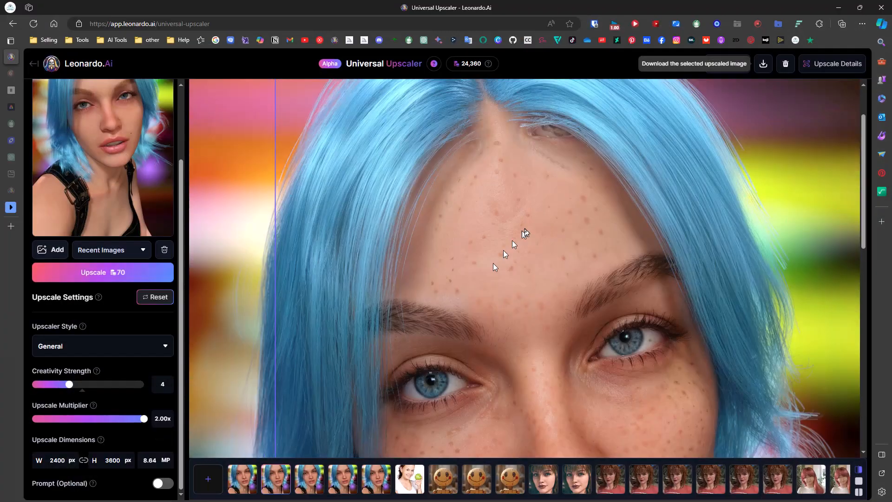
Switch to Leonardo.Ai and inspect the skin and hairline in an earlier upscale
{"action": "left_click", "coordinate": [310, 473]}
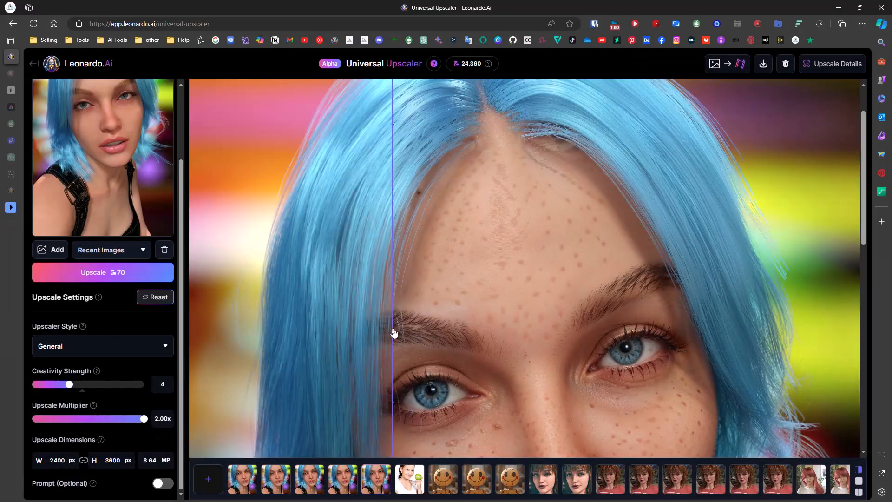
{"action": "scroll", "coordinate": [486, 290], "scroll_direction": "down", "scroll_amount": 5}
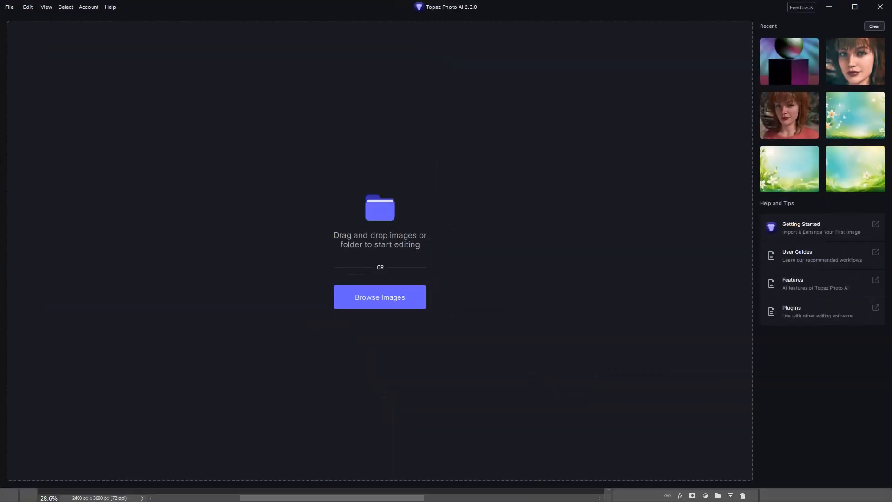
Load 006.png into Topaz Photo AI and save it with 2.36x upscaling
{"action": "left_click_drag", "start_coordinate": [95, 453], "coordinate": [151, 272]}
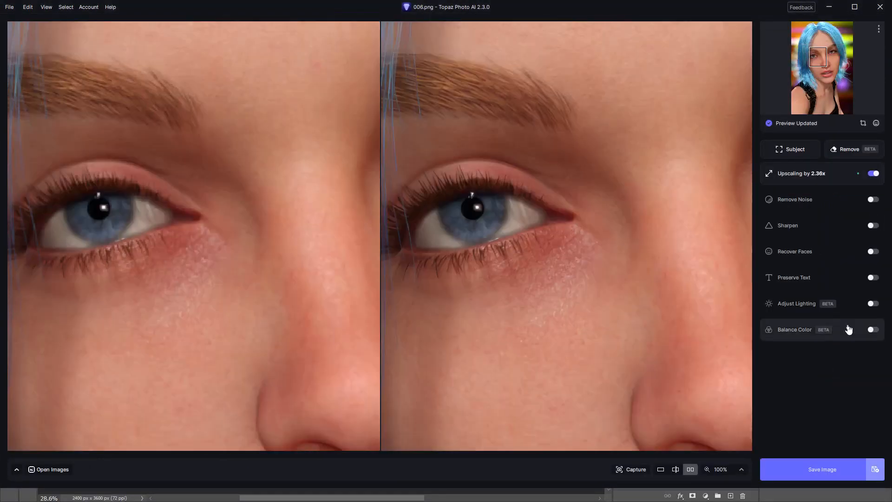
{"action": "key", "text": "ctrl+s"}
{"action": "left_click", "coordinate": [669, 385]}
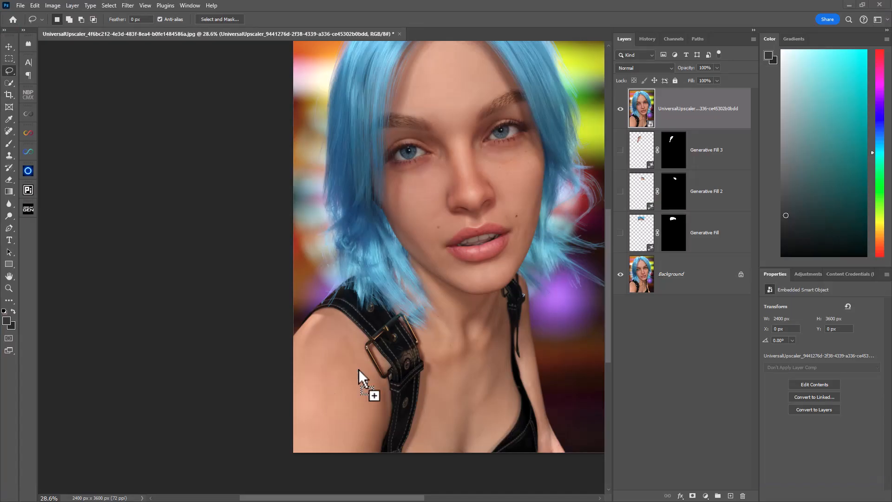
Place the 006-tzup image in the Photoshop document, unlock the Background layer and put the placed image at the bottom of the stack
{"action": "left_click_drag", "start_coordinate": [358, 369], "coordinate": [358, 366]}
{"action": "scroll", "coordinate": [358, 316], "scroll_direction": "down", "scroll_amount": 3, "text": "alt"}
{"action": "left_click_drag", "start_coordinate": [486, 302], "coordinate": [498, 258]}
{"action": "key", "text": "Return"}
{"action": "left_click_drag", "start_coordinate": [677, 108], "coordinate": [701, 346]}
{"action": "left_click", "coordinate": [741, 315]}
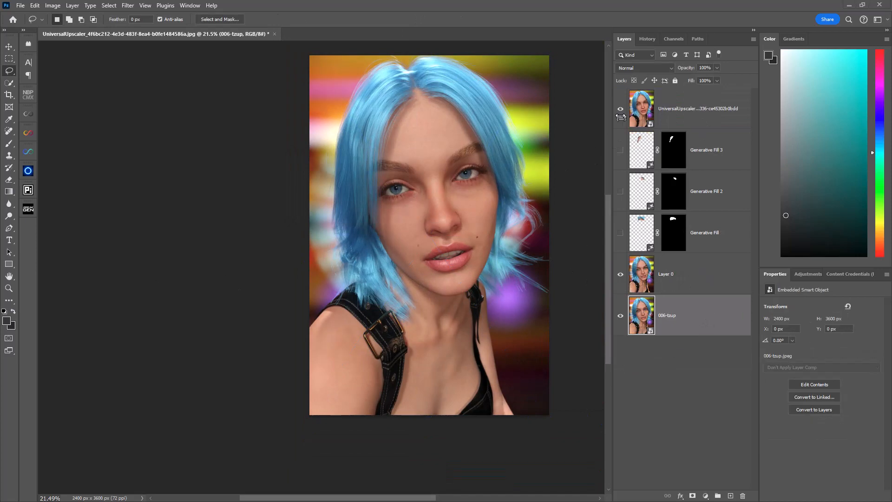
Hide the placed UniversalUpscaler layer and Layer 0, and delete the three Generative Fill layers
{"action": "left_click", "coordinate": [620, 109]}
{"action": "left_click", "coordinate": [620, 274]}
{"action": "left_click", "coordinate": [710, 233]}
{"action": "left_click", "coordinate": [620, 233]}
{"action": "left_click_drag", "start_coordinate": [439, 119], "coordinate": [482, 121], "text": "ctrl"}
{"action": "left_click", "coordinate": [620, 233]}
{"action": "left_click", "coordinate": [711, 150], "text": "shift"}
{"action": "left_click", "coordinate": [742, 496]}
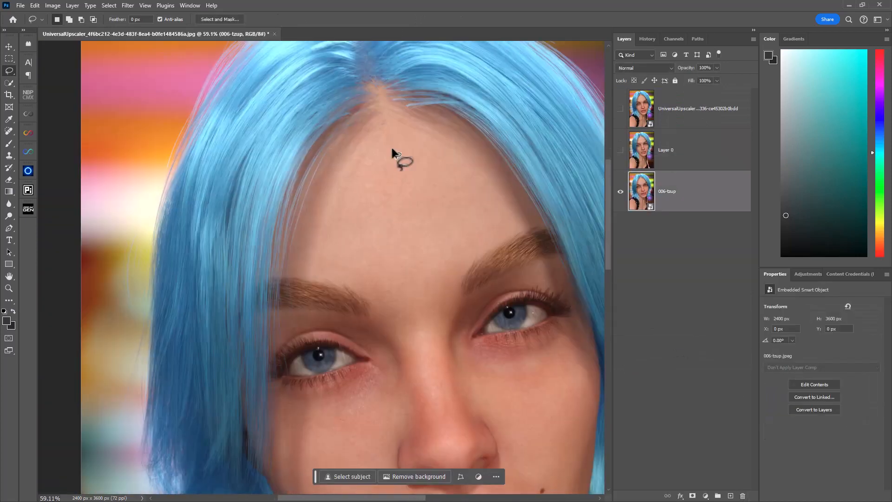
Select the central hair parting on the 006-tzup image and regenerate it with Generative Fill without a prompt
{"action": "mouse_move", "coordinate": [350, 124]}
{"action": "left_mouse_down"}
{"action": "mouse_move", "coordinate": [418, 135]}
{"action": "mouse_move", "coordinate": [404, 75]}
{"action": "left_mouse_up"}
{"action": "left_click", "coordinate": [521, 476]}
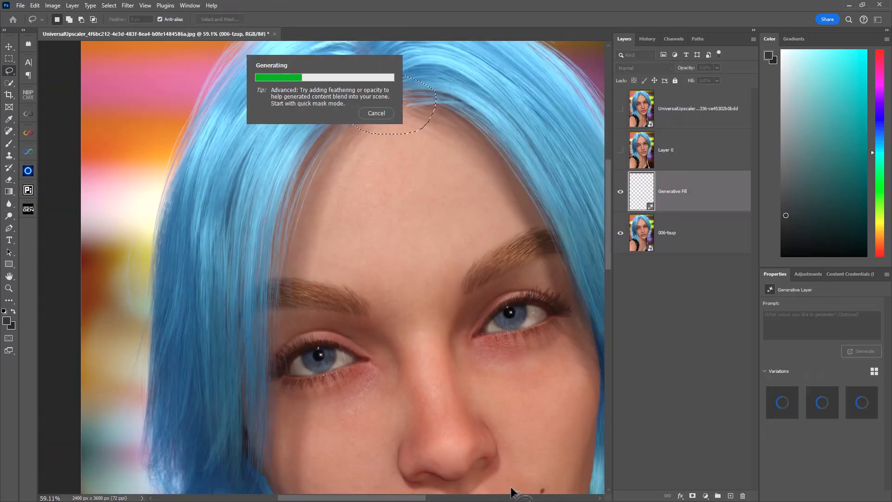
{"action": "left_click", "coordinate": [852, 413]}
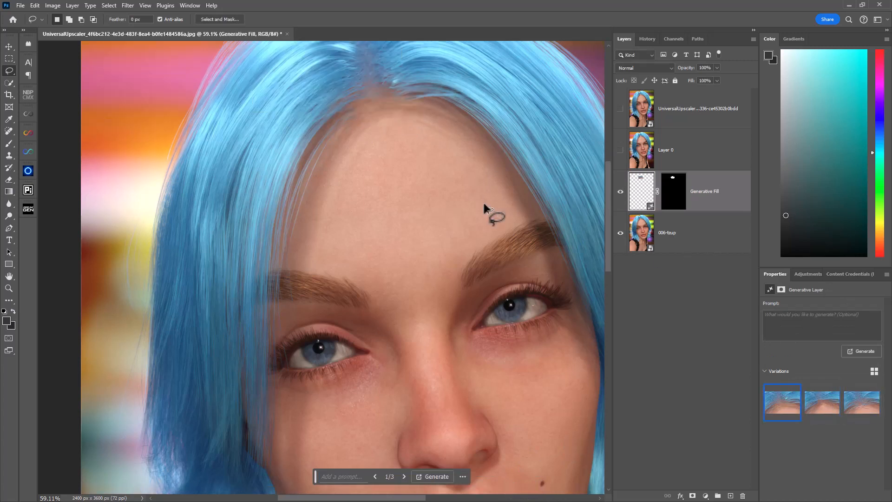
Select the hair parting and upper forehead, regenerate the area with Generative Fill without a prompt, and choose the second variation
{"action": "scroll", "coordinate": [484, 205], "scroll_direction": "up", "scroll_amount": 1}
{"action": "mouse_move", "coordinate": [329, 163]}
{"action": "left_mouse_down"}
{"action": "mouse_move", "coordinate": [398, 84]}
{"action": "mouse_move", "coordinate": [327, 162]}
{"action": "left_mouse_up"}
{"action": "left_click", "coordinate": [358, 476]}
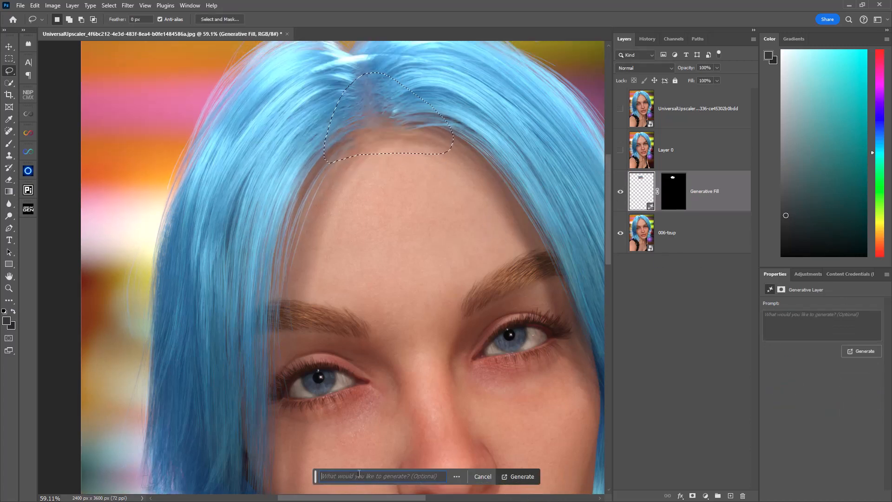
{"action": "left_click", "coordinate": [517, 476]}
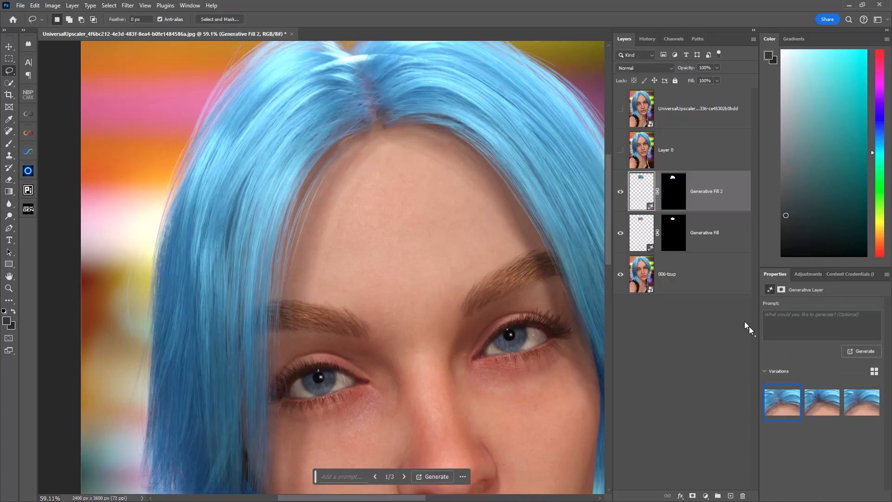
{"action": "left_click", "coordinate": [862, 404]}
{"action": "left_click", "coordinate": [816, 409]}
Delete the earlier Generative Fill layer beneath Generative Fill 2
{"action": "scroll", "coordinate": [483, 260], "scroll_direction": "up", "scroll_amount": 1}
{"action": "left_click", "coordinate": [704, 235]}
{"action": "left_click", "coordinate": [743, 495]}
{"action": "key", "text": "Return"}
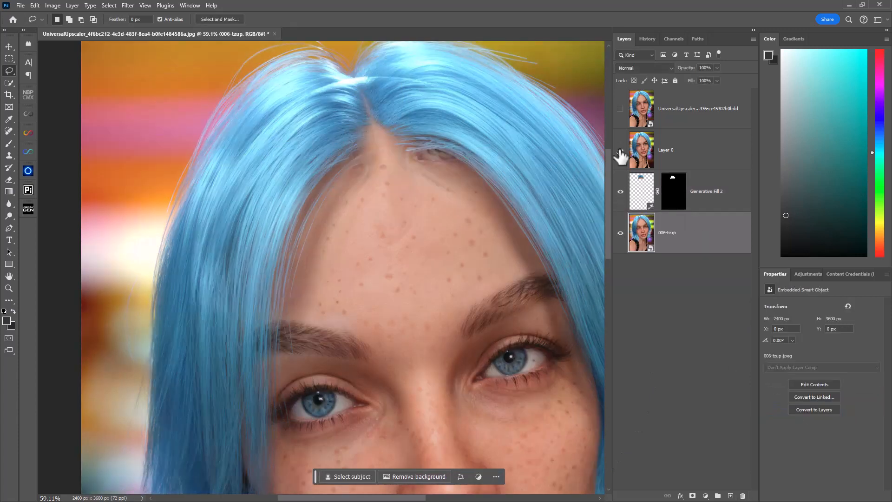
Select the crown of the hair above Generative Fill 2, regenerate it with Generative Fill without a prompt, and choose the second variation
{"action": "left_click", "coordinate": [647, 198]}
{"action": "left_click_drag", "start_coordinate": [259, 147], "coordinate": [269, 150]}
{"action": "left_click", "coordinate": [339, 476]}
{"action": "left_click", "coordinate": [517, 476]}
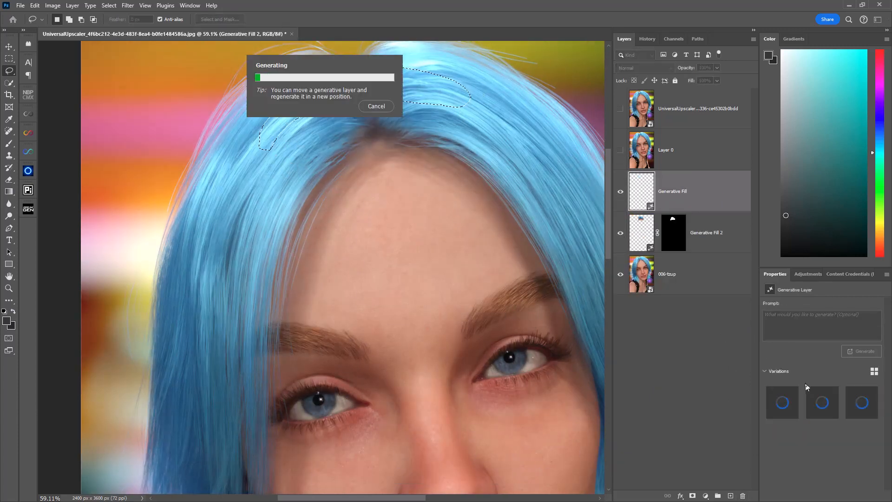
{"action": "left_click", "coordinate": [821, 402]}
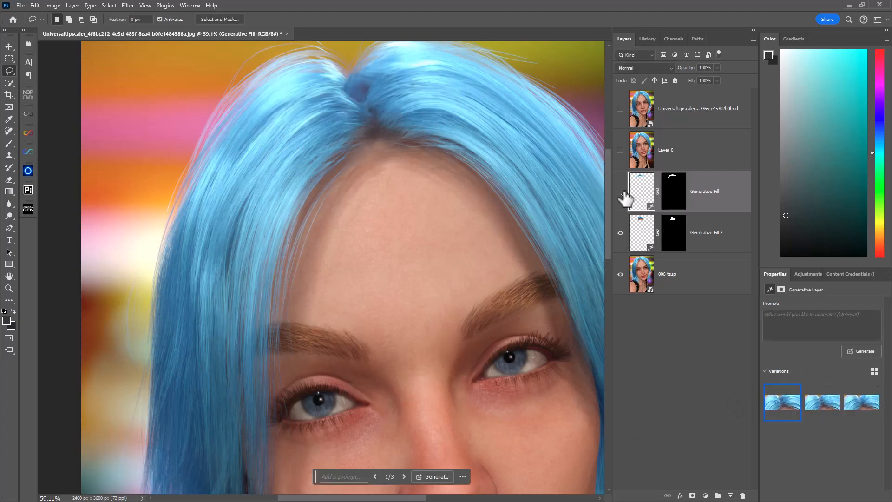
{"action": "scroll", "coordinate": [415, 140], "scroll_direction": "up", "scroll_amount": 2}
Show Layer 0 at 60% opacity and conceal it with a black layer mask
{"action": "scroll", "coordinate": [344, 162], "scroll_direction": "down", "scroll_amount": 4}
{"action": "left_click", "coordinate": [620, 149]}
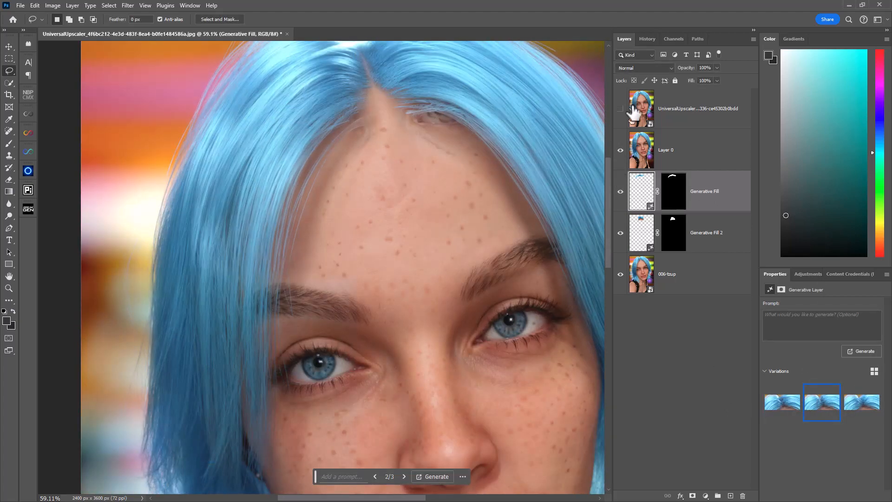
{"action": "left_click", "coordinate": [675, 151]}
{"action": "left_click", "coordinate": [692, 496], "text": "alt"}
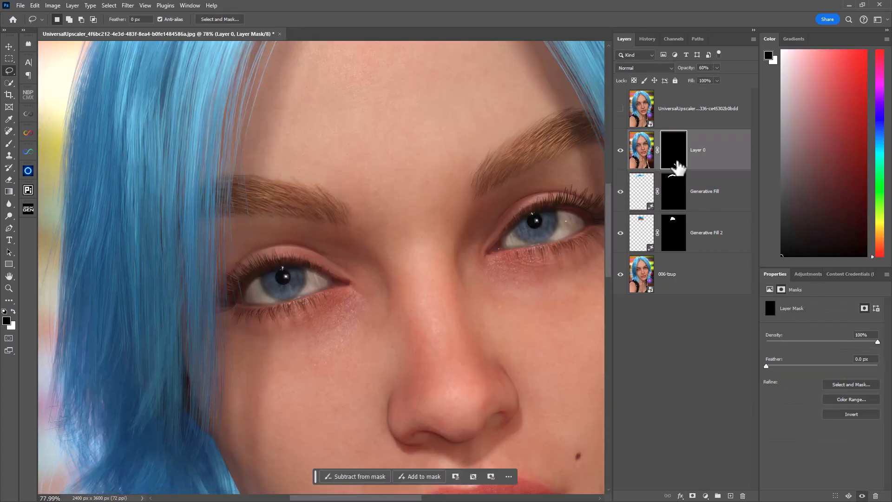
Paint white over both eyes on Layer 0's mask with a 150 px brush at 20% opacity
{"action": "key", "text": "b"}
{"action": "key", "text": "x"}
{"action": "mouse_move", "coordinate": [289, 271]}
{"action": "left_mouse_down"}
{"action": "mouse_move", "coordinate": [280, 280]}
{"action": "mouse_move", "coordinate": [287, 287]}
{"action": "left_mouse_up"}
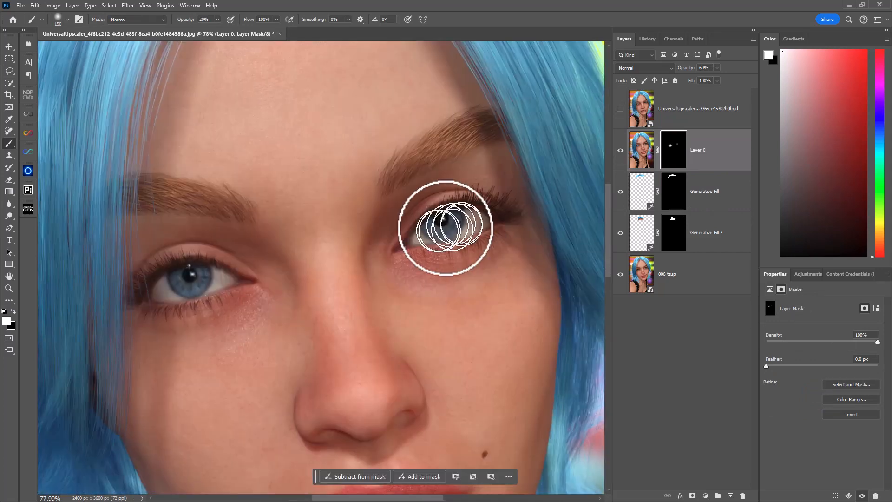
{"action": "left_click_drag", "start_coordinate": [445, 227], "coordinate": [502, 216]}
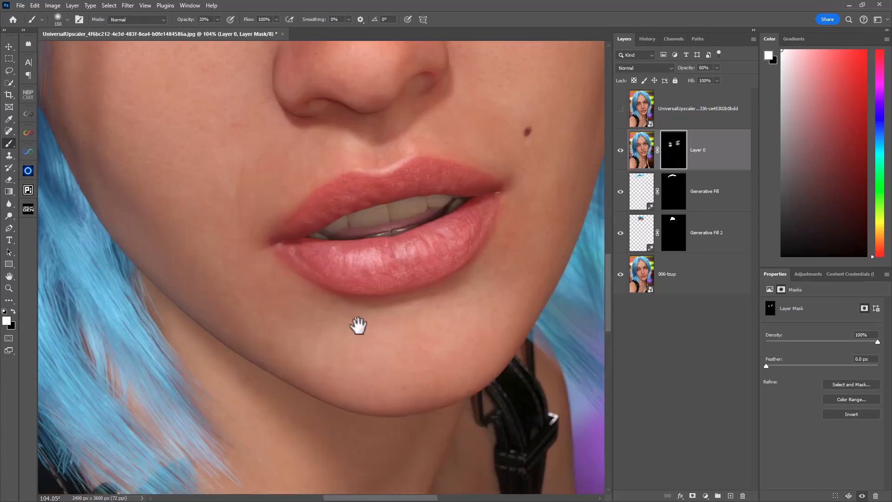
Reduce the brush to 80 px and paint white over the teeth and lips on Layer 0's mask
{"action": "left_click_drag", "start_coordinate": [359, 325], "coordinate": [360, 350]}
{"action": "key", "text": "["}
{"action": "key", "text": "["}
{"action": "key", "text": "["}
{"action": "key", "text": "["}
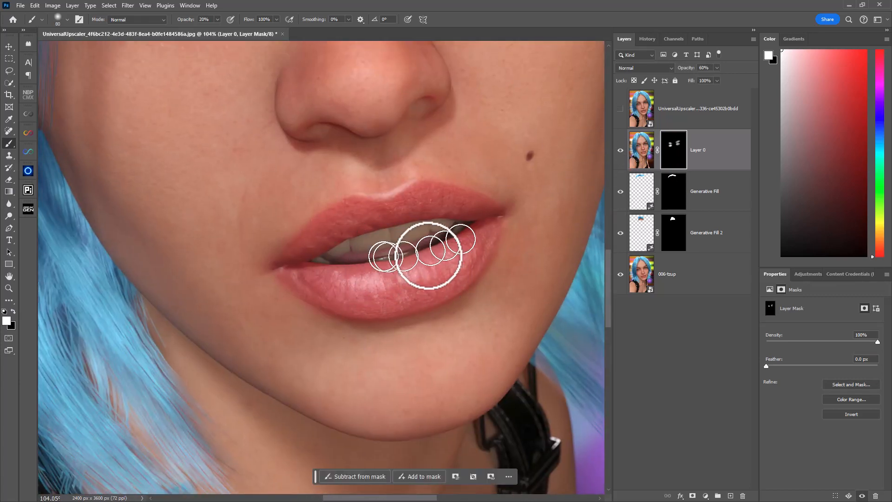
{"action": "mouse_move", "coordinate": [340, 292]}
{"action": "left_mouse_down"}
{"action": "mouse_move", "coordinate": [472, 255]}
{"action": "mouse_move", "coordinate": [318, 287]}
{"action": "left_mouse_up"}
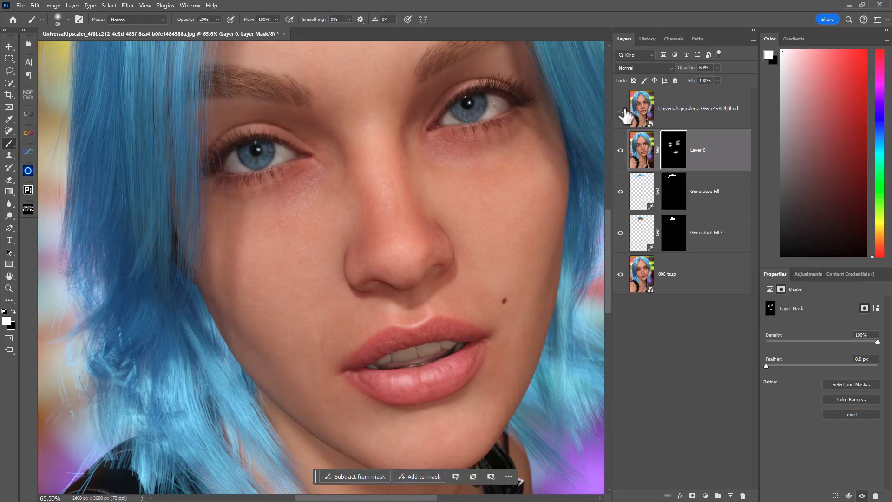
Show the UniversalUpscaler layer and conceal it with an inverted black layer mask
{"action": "left_click_drag", "start_coordinate": [500, 183], "coordinate": [483, 246]}
{"action": "left_click", "coordinate": [620, 110]}
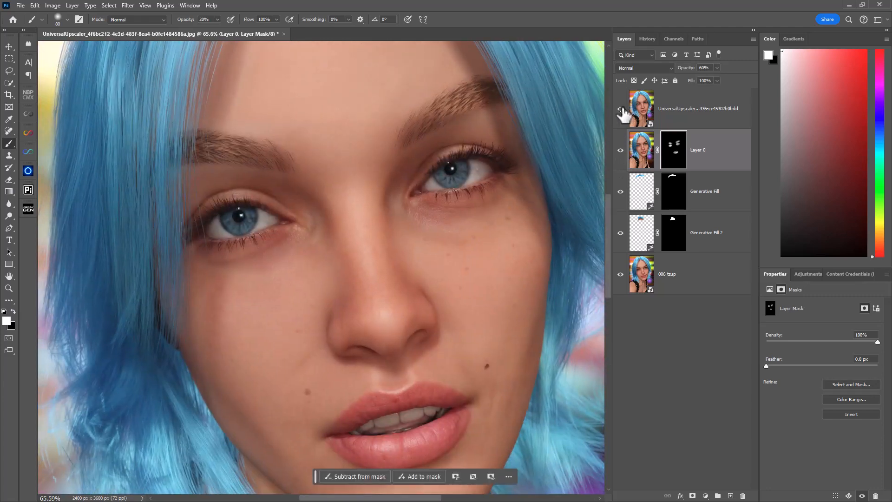
{"action": "left_click", "coordinate": [669, 112]}
{"action": "left_click", "coordinate": [692, 495]}
{"action": "key", "text": "ctrl+i"}
Paint white over the cheeks and forehead on the UniversalUpscaler mask with a brush enlarged to 420 px at 10% opacity
{"action": "left_click_drag", "start_coordinate": [372, 288], "coordinate": [393, 287], "text": "ctrl"}
{"action": "key", "text": "1"}
{"action": "key", "text": "x"}
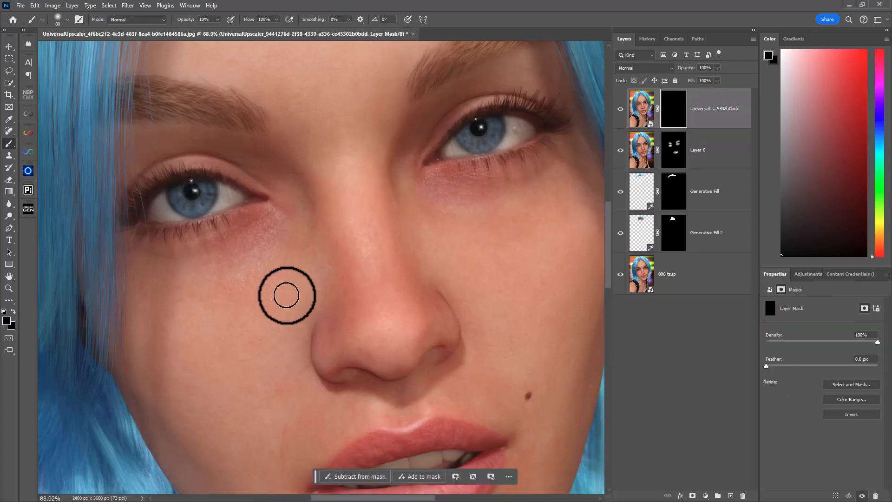
{"action": "key", "text": "x"}
{"action": "key", "text": "]"}
{"action": "key", "text": "]"}
{"action": "key", "text": "]"}
{"action": "key", "text": "]"}
{"action": "key", "text": "]"}
{"action": "key", "text": "]"}
{"action": "key", "text": "]"}
{"action": "key", "text": "]"}
{"action": "key", "text": "]"}
{"action": "key", "text": "]"}
{"action": "mouse_move", "coordinate": [222, 379]}
{"action": "left_mouse_down"}
{"action": "mouse_move", "coordinate": [219, 314]}
{"action": "mouse_move", "coordinate": [237, 357]}
{"action": "left_mouse_up"}
{"action": "left_click_drag", "start_coordinate": [253, 353], "coordinate": [235, 359], "text": "ctrl"}
{"action": "left_click_drag", "start_coordinate": [379, 368], "coordinate": [368, 325]}
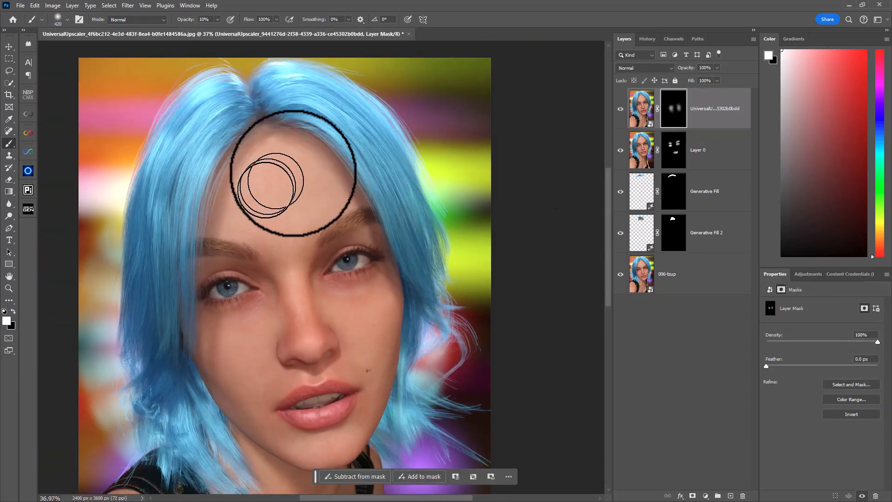
{"action": "left_click_drag", "start_coordinate": [269, 186], "coordinate": [294, 173]}
Compare the composite with the 006-tzup layer shown on its own
{"action": "mouse_move", "coordinate": [380, 274]}
{"action": "left_mouse_down", "text": "ctrl"}
{"action": "mouse_move", "coordinate": [404, 269]}
{"action": "mouse_move", "coordinate": [453, 89]}
{"action": "left_mouse_up", "text": "ctrl"}
{"action": "left_click", "coordinate": [621, 275], "text": "alt"}
{"action": "left_click", "coordinate": [621, 275], "text": "alt"}
Reduce the mask brush to 125 px and switch the painting color to black
{"action": "key", "text": "["}
{"action": "key", "text": "["}
{"action": "key", "text": "["}
{"action": "key", "text": "["}
{"action": "key", "text": "["}
{"action": "key", "text": "["}
{"action": "key", "text": "["}
{"action": "key", "text": "x"}
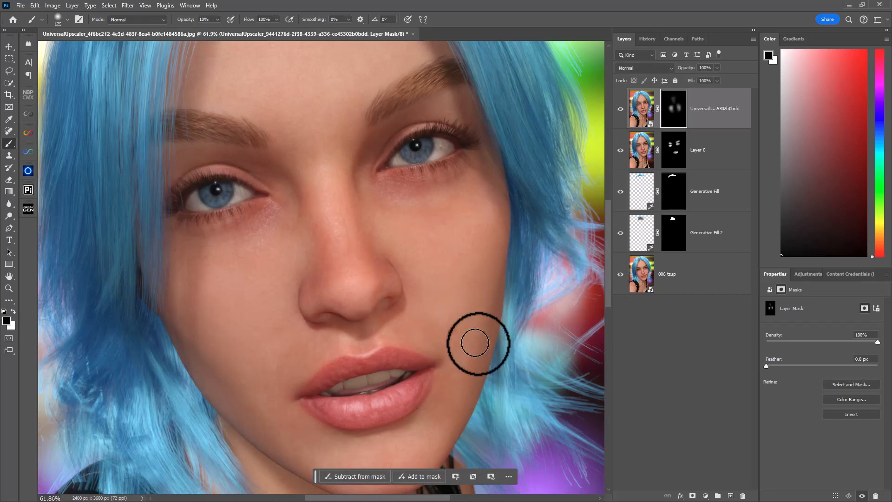
{"action": "left_click_drag", "start_coordinate": [472, 343], "coordinate": [456, 228], "text": "ctrl"}
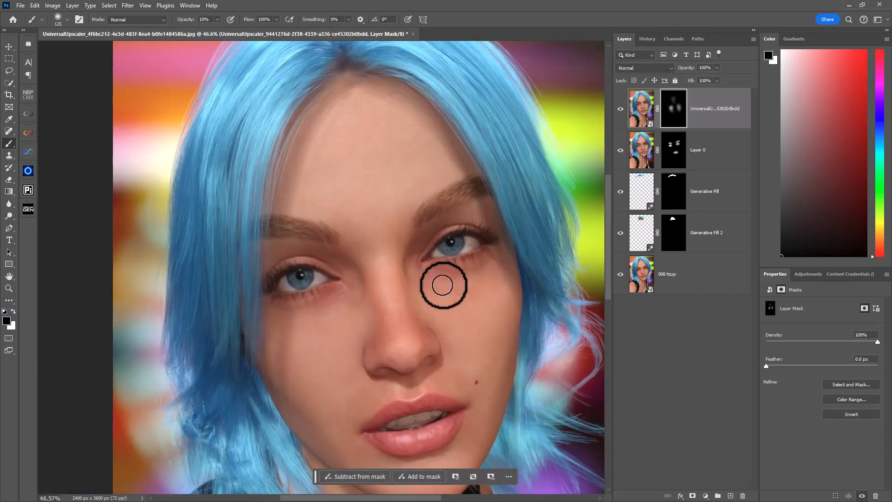
{"action": "mouse_move", "coordinate": [478, 280]}
{"action": "left_mouse_down", "text": "ctrl"}
{"action": "mouse_move", "coordinate": [502, 225]}
{"action": "mouse_move", "coordinate": [511, 223]}
{"action": "left_mouse_up", "text": "ctrl"}
{"action": "mouse_move", "coordinate": [353, 344]}
{"action": "left_mouse_down"}
{"action": "mouse_move", "coordinate": [412, 165]}
{"action": "mouse_move", "coordinate": [419, 75]}
{"action": "left_mouse_up"}
Toggle the UniversalUpscaler layer mask to compare the skin detail around the mouth and chin
{"action": "left_click", "coordinate": [673, 115], "text": "shift"}
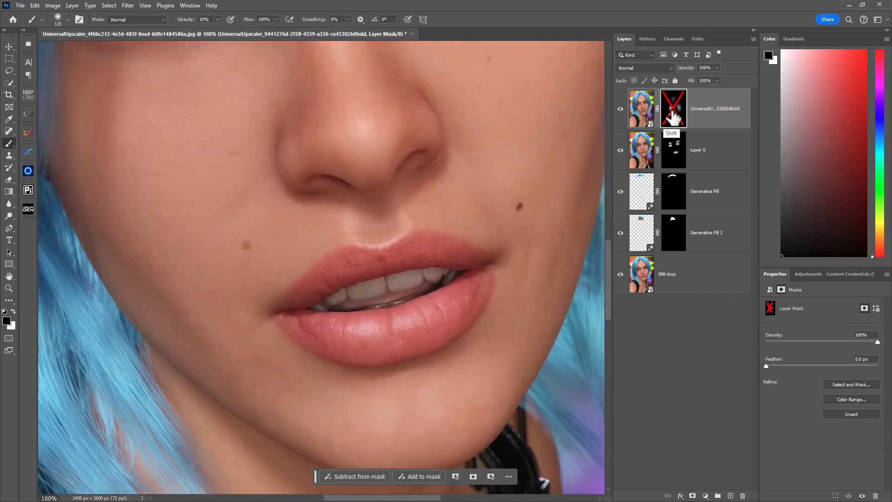
{"action": "left_click", "coordinate": [673, 116], "text": "shift"}
{"action": "left_click_drag", "start_coordinate": [530, 244], "coordinate": [534, 195], "text": "ctrl"}
{"action": "left_click", "coordinate": [673, 115], "text": "shift"}
Move the Generative Fill layer of the crown to the top of the stack and re-enable the UniversalUpscaler mask
{"action": "left_click_drag", "start_coordinate": [534, 195], "coordinate": [459, 271]}
{"action": "left_click_drag", "start_coordinate": [643, 193], "coordinate": [644, 90]}
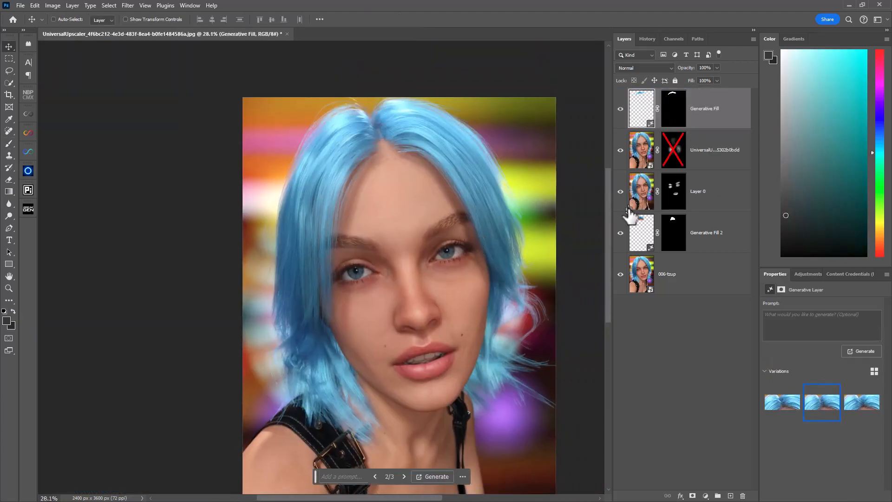
{"action": "left_click", "coordinate": [673, 150], "text": "shift"}
Stamp all visible layers into a new merged layer at the top of the stack
{"action": "left_click_drag", "start_coordinate": [446, 298], "coordinate": [467, 302], "text": "ctrl"}
{"action": "left_click_drag", "start_coordinate": [467, 302], "coordinate": [449, 210]}
{"action": "key", "text": "ctrl+alt+shift+e"}
{"action": "left_click", "coordinate": [128, 5]}
{"action": "mouse_move", "coordinate": [218, 233]}
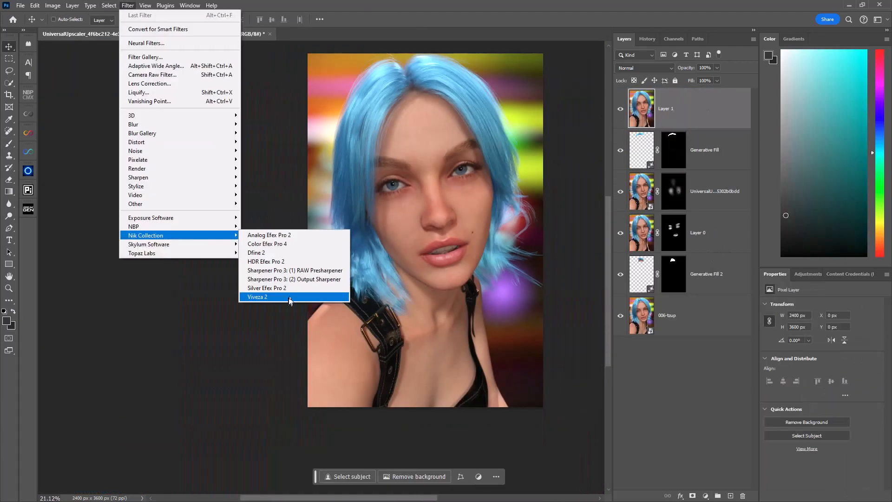
{"action": "left_click", "coordinate": [286, 284]}
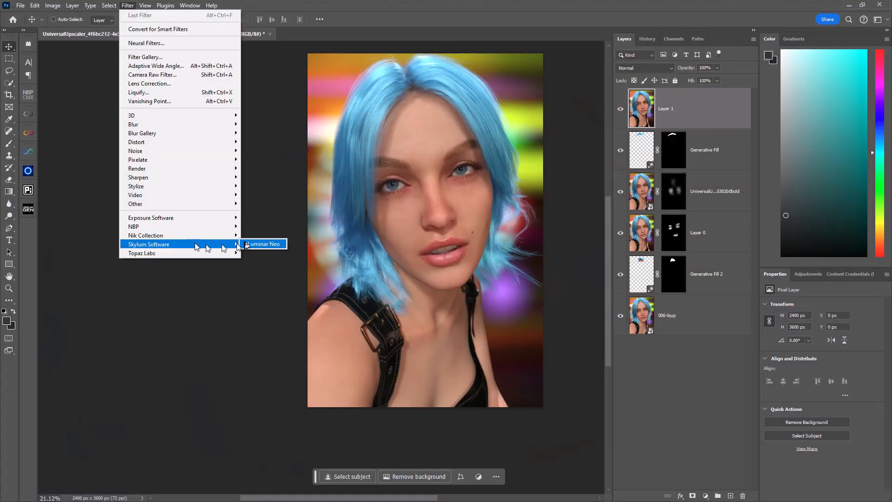
{"action": "left_click", "coordinate": [253, 242]}
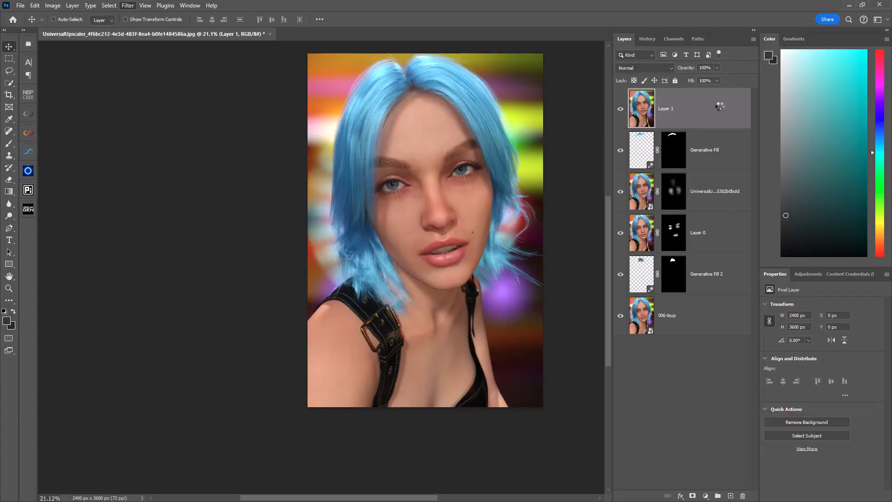
Convert the merged Layer 1 to a Smart Object
{"action": "right_click", "coordinate": [660, 104]}
{"action": "right_click", "coordinate": [646, 112]}
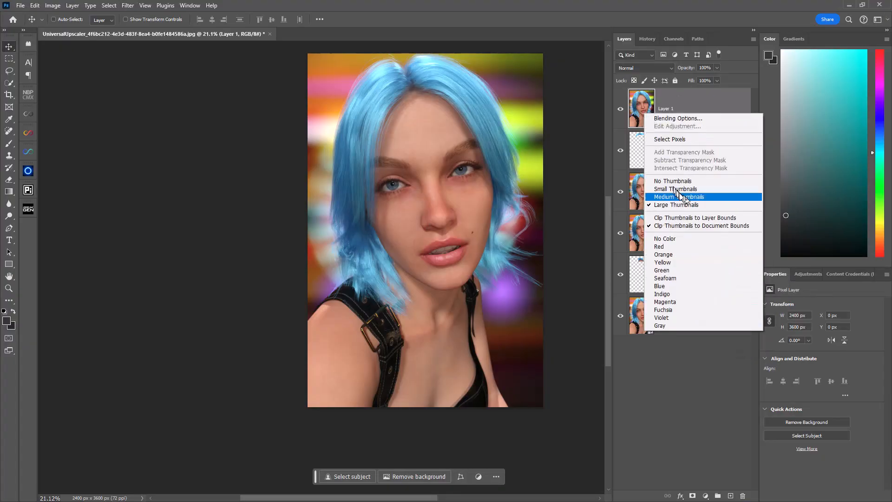
{"action": "right_click", "coordinate": [699, 104]}
{"action": "right_click", "coordinate": [719, 110]}
{"action": "left_click", "coordinate": [758, 293]}
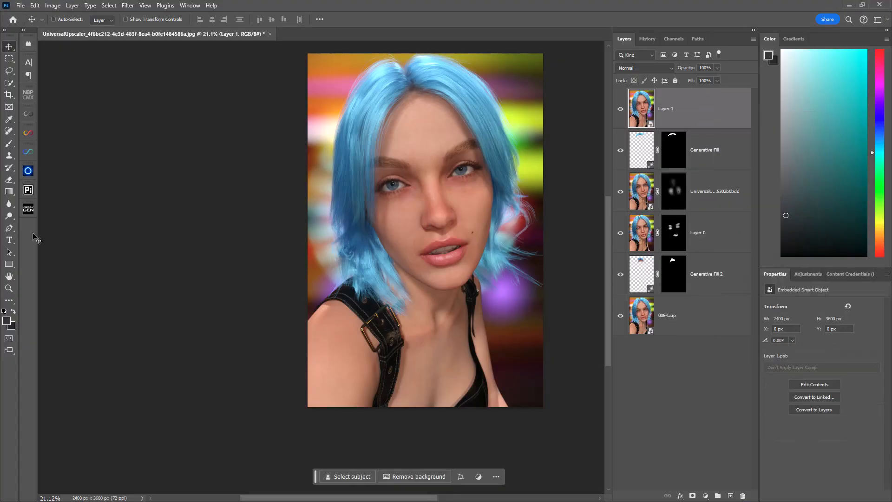
Open the Smart Object in the Luminar Neo filter and dismiss its promotional window
{"action": "left_click", "coordinate": [128, 6]}
{"action": "mouse_move", "coordinate": [188, 223]}
{"action": "mouse_move", "coordinate": [153, 244]}
{"action": "left_click", "coordinate": [263, 243]}
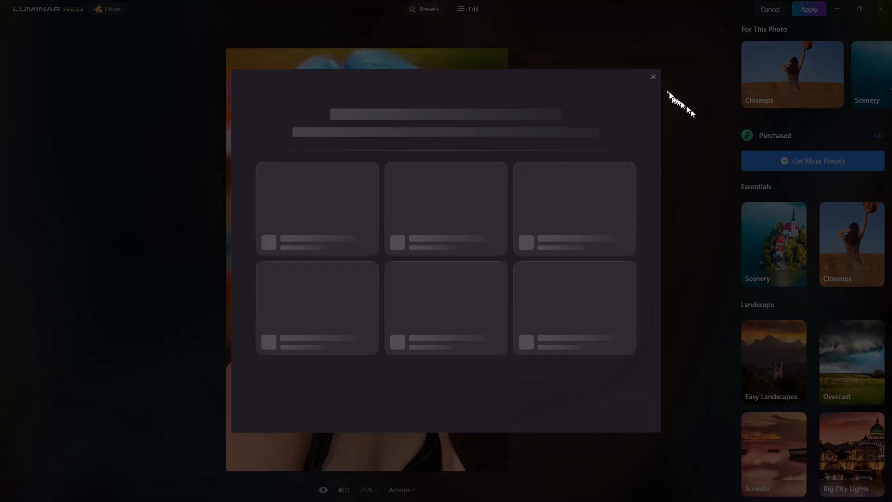
{"action": "left_click", "coordinate": [652, 78]}
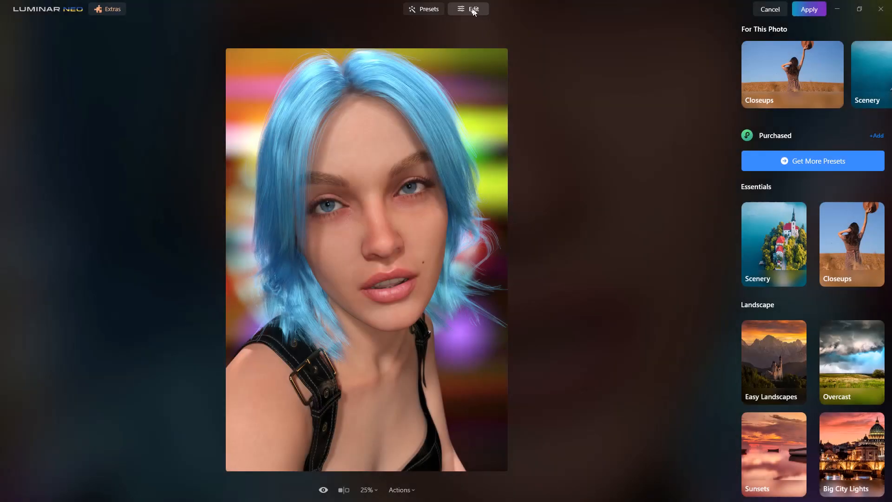
Switch to the editing tools and moderately raise the first slider of a tool near the start of the list
{"action": "left_click", "coordinate": [473, 9]}
{"action": "left_click", "coordinate": [770, 106]}
{"action": "left_click_drag", "start_coordinate": [759, 150], "coordinate": [789, 151]}
Try the High Key effect and Studio Light with an amount of 38, and reset Studio Light
{"action": "scroll", "coordinate": [779, 249], "scroll_direction": "down", "scroll_amount": 10}
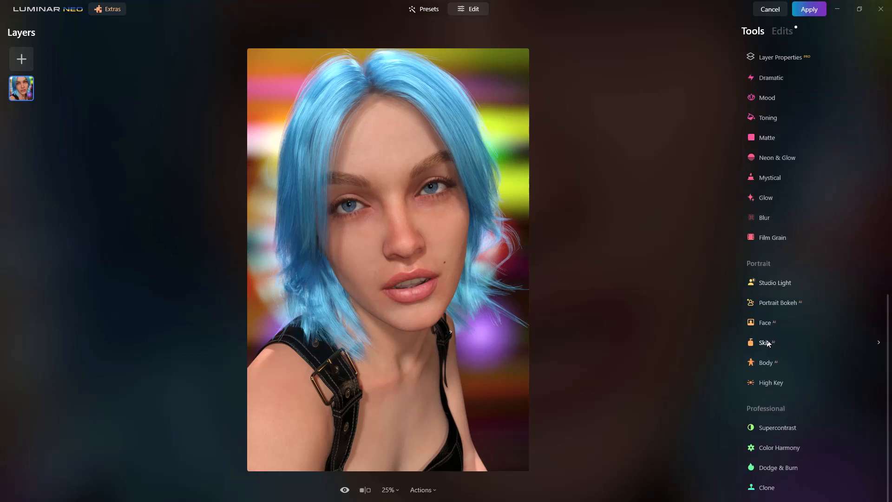
{"action": "left_click", "coordinate": [765, 382]}
{"action": "left_click_drag", "start_coordinate": [759, 432], "coordinate": [823, 432]}
{"action": "left_click", "coordinate": [774, 322]}
{"action": "left_click_drag", "start_coordinate": [760, 389], "coordinate": [801, 389]}
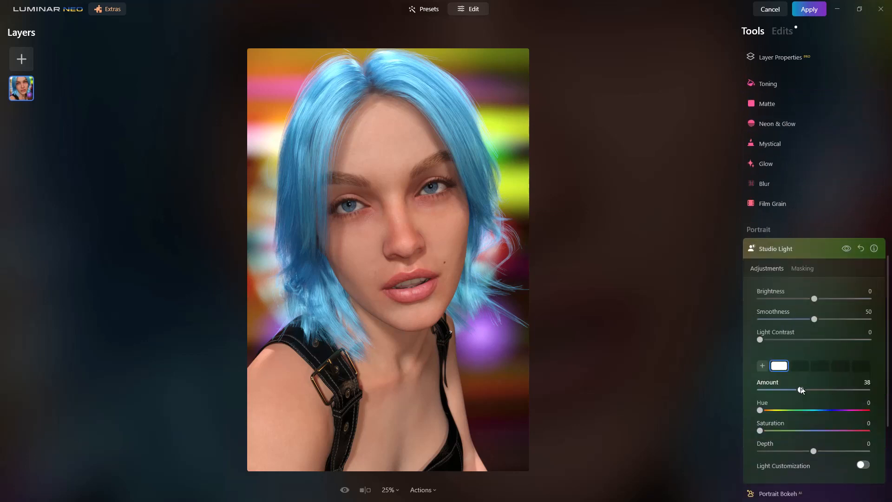
{"action": "left_click", "coordinate": [860, 248]}
Apply Portrait Bokeh with an amount of 43
{"action": "left_click", "coordinate": [778, 492]}
{"action": "left_click_drag", "start_coordinate": [759, 180], "coordinate": [806, 180]}
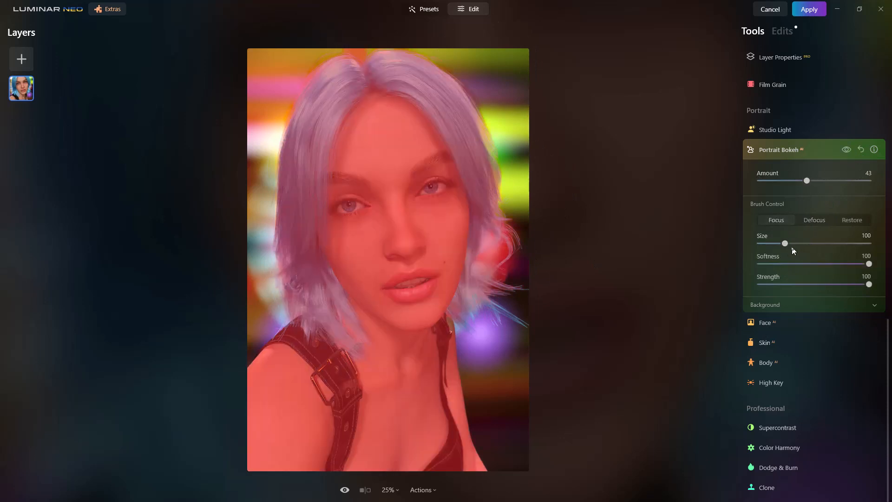
Set Face Light to 21, Slim Face 13, Iris Visibility 80, Iris Flare 34, Enlarge Eyes 17 and Improve Eyebrows 32
{"action": "left_click", "coordinate": [765, 322]}
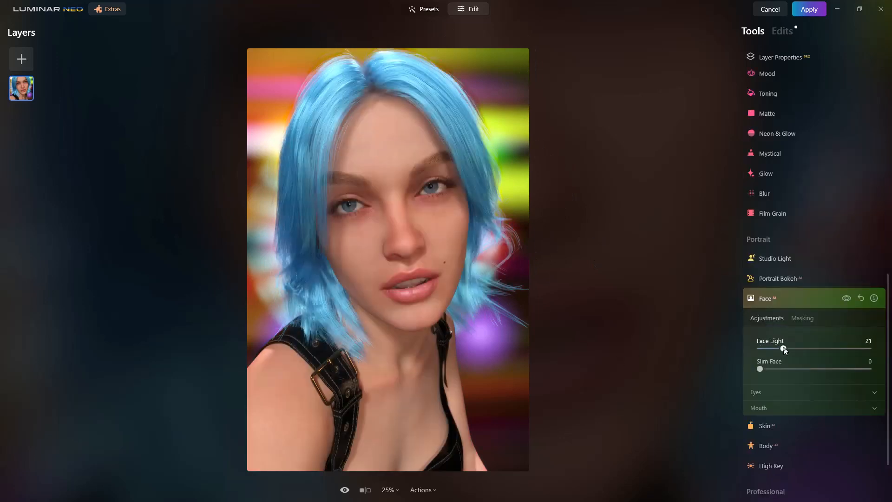
{"action": "left_click", "coordinate": [770, 393]}
{"action": "left_click", "coordinate": [795, 310]}
{"action": "left_click", "coordinate": [785, 326]}
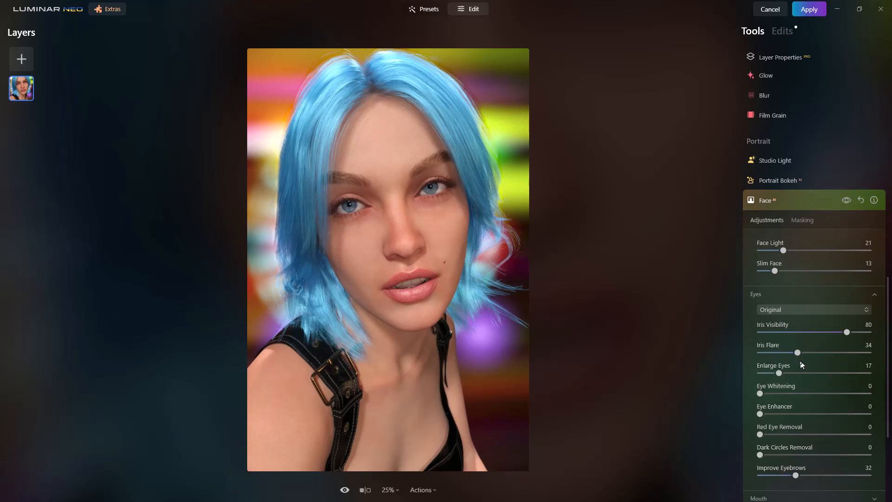
{"action": "left_click", "coordinate": [796, 200]}
Try adjustments in further portrait tools and open the Studio Light settings
{"action": "left_click", "coordinate": [787, 421]}
{"action": "left_click", "coordinate": [781, 442]}
{"action": "left_click", "coordinate": [778, 280]}
{"action": "left_click_drag", "start_coordinate": [759, 228], "coordinate": [788, 229]}
{"action": "left_click", "coordinate": [795, 178]}
{"action": "left_click", "coordinate": [799, 338]}
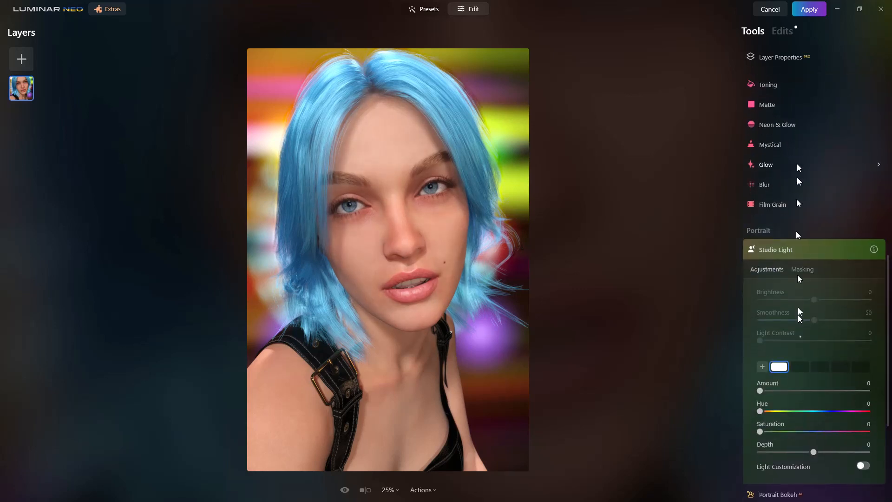
Review the list of applied edits, toggle the first edit's visibility, and return to the tools
{"action": "left_click", "coordinate": [782, 32]}
{"action": "left_click", "coordinate": [796, 60]}
{"action": "left_click", "coordinate": [840, 191]}
{"action": "left_click", "coordinate": [845, 59]}
{"action": "left_click", "coordinate": [876, 59]}
{"action": "left_click", "coordinate": [811, 108]}
{"action": "left_click", "coordinate": [752, 31]}
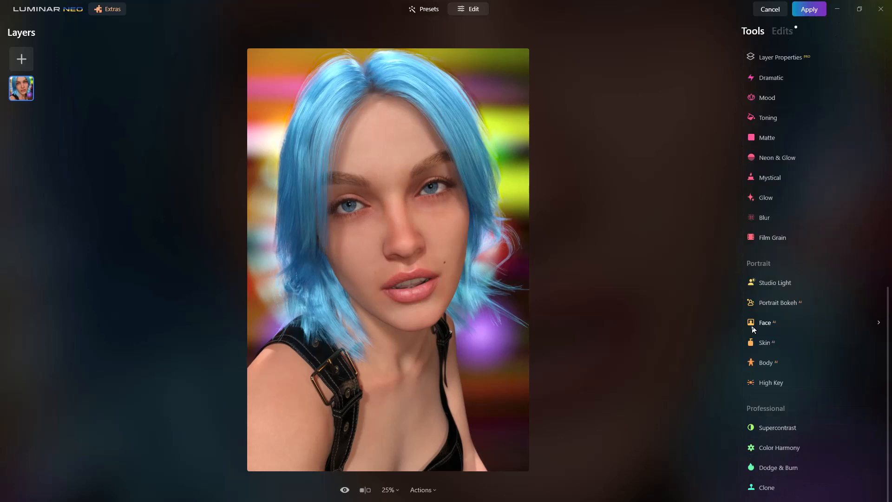
Set Supercontrast to Highlights Contrast 11, Highlights Balance 44, Midtones Contrast 11 and Midtones Balance 39
{"action": "left_click", "coordinate": [777, 427]}
{"action": "left_click_drag", "start_coordinate": [759, 343], "coordinate": [790, 344]}
{"action": "left_click_drag", "start_coordinate": [866, 365], "coordinate": [837, 365]}
{"action": "left_click_drag", "start_coordinate": [779, 343], "coordinate": [772, 344]}
{"action": "left_click_drag", "start_coordinate": [760, 396], "coordinate": [772, 396]}
{"action": "left_click_drag", "start_coordinate": [813, 416], "coordinate": [835, 417]}
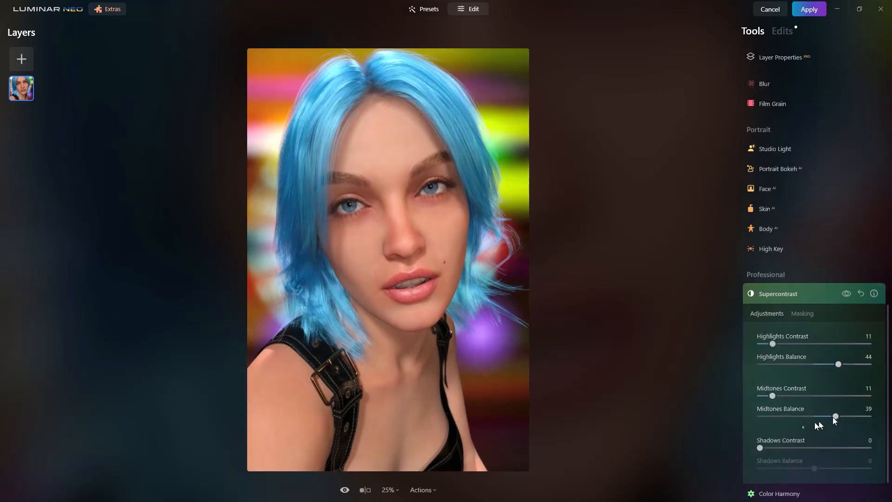
Raise the Supercontrast Shadows Contrast slightly and its Shadows Balance moderately
{"action": "left_click_drag", "start_coordinate": [760, 447], "coordinate": [776, 447]}
{"action": "left_click_drag", "start_coordinate": [814, 468], "coordinate": [832, 468]}
{"action": "left_click_drag", "start_coordinate": [776, 448], "coordinate": [772, 448]}
Add a Vignette with an amount of -52 and a size of 21, and preview the edits against the original
{"action": "scroll", "coordinate": [784, 444], "scroll_direction": "down", "scroll_amount": 2}
{"action": "left_click", "coordinate": [784, 248]}
{"action": "scroll", "coordinate": [782, 253], "scroll_direction": "up", "scroll_amount": 10}
{"action": "left_click", "coordinate": [780, 253]}
{"action": "scroll", "coordinate": [778, 341], "scroll_direction": "down", "scroll_amount": 4}
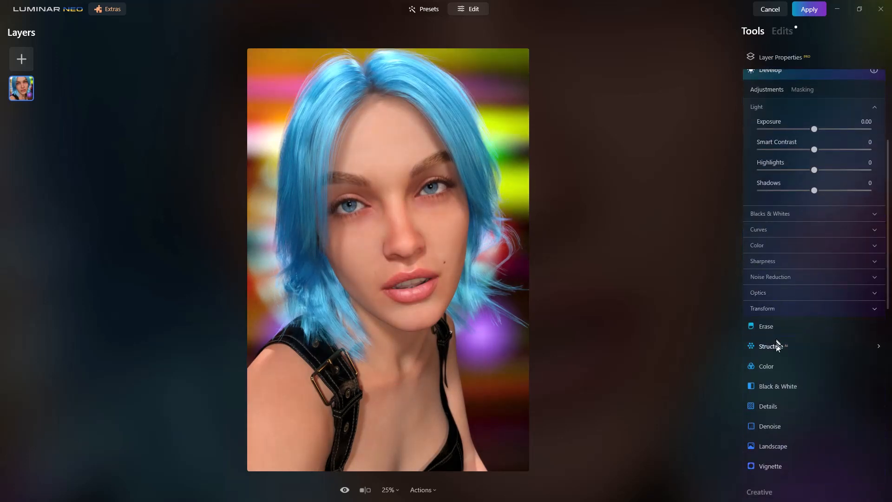
{"action": "left_click", "coordinate": [773, 446]}
{"action": "left_click", "coordinate": [770, 346]}
{"action": "left_click_drag", "start_coordinate": [814, 280], "coordinate": [783, 300]}
{"action": "left_click", "coordinate": [349, 492]}
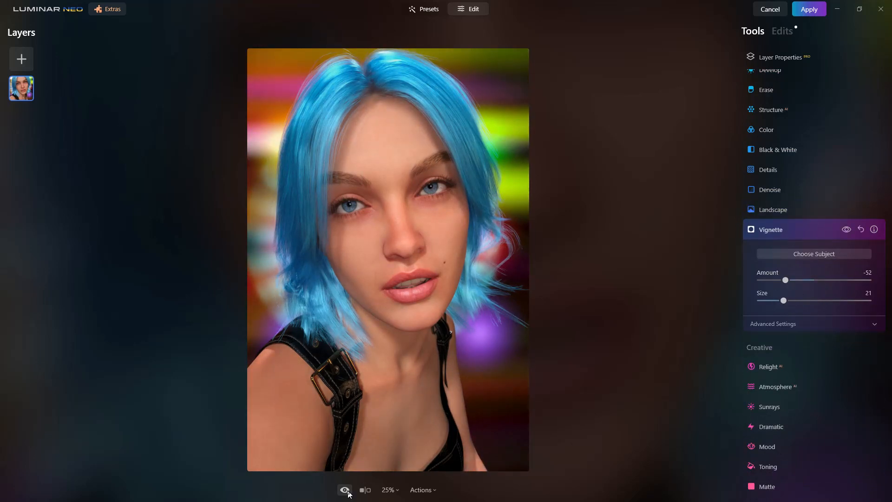
Apply the Luminar Neo edits, return to Photoshop, and open Layer 1 in the Nik Collection's Analog Efex Pro 2
{"action": "left_click", "coordinate": [808, 12]}
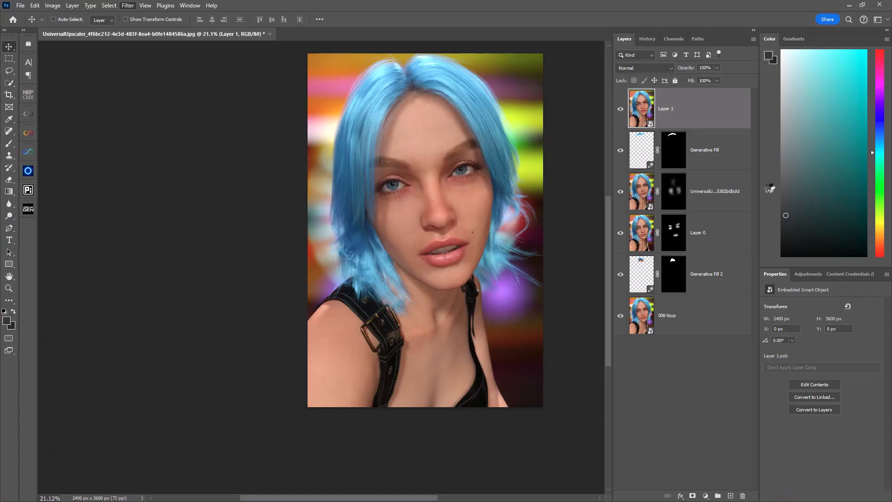
{"action": "left_click", "coordinate": [128, 5]}
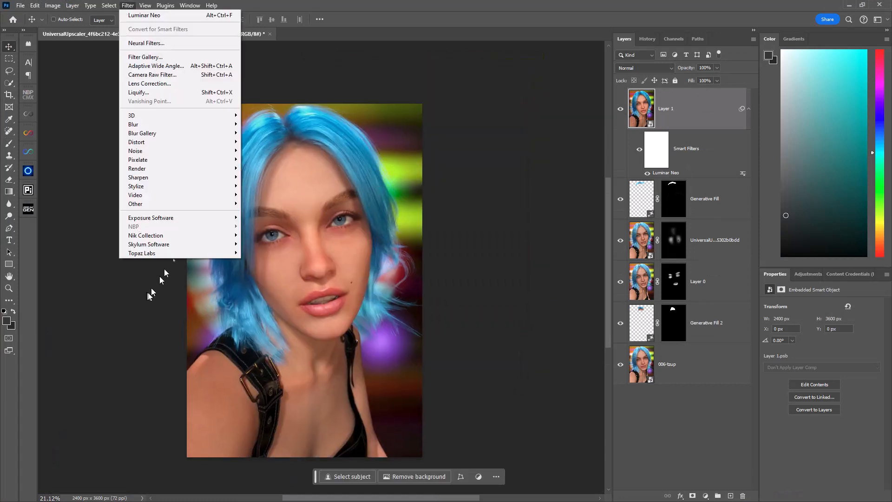
{"action": "mouse_move", "coordinate": [149, 229]}
{"action": "left_click", "coordinate": [279, 233]}
{"action": "left_click", "coordinate": [521, 215]}
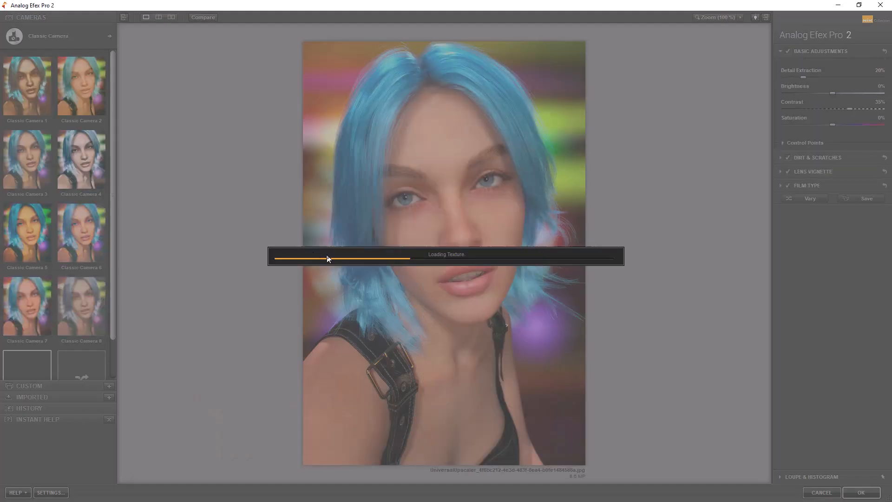
Switch to the Toy Camera collection and try its Toy Camera 4, 7 and 8 presets
{"action": "left_click", "coordinate": [110, 37]}
{"action": "left_click", "coordinate": [181, 186]}
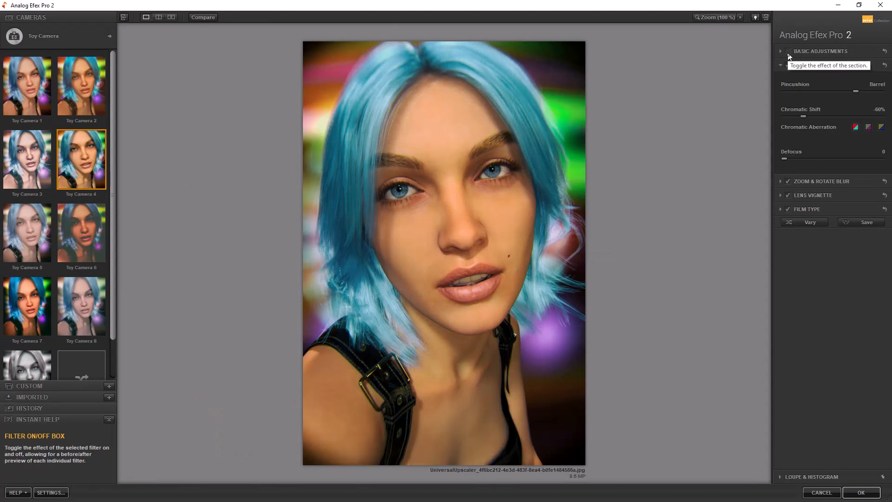
{"action": "left_click", "coordinate": [781, 52]}
{"action": "left_click", "coordinate": [780, 53]}
{"action": "scroll", "coordinate": [47, 263], "scroll_direction": "down", "scroll_amount": 2}
{"action": "left_click", "coordinate": [29, 263]}
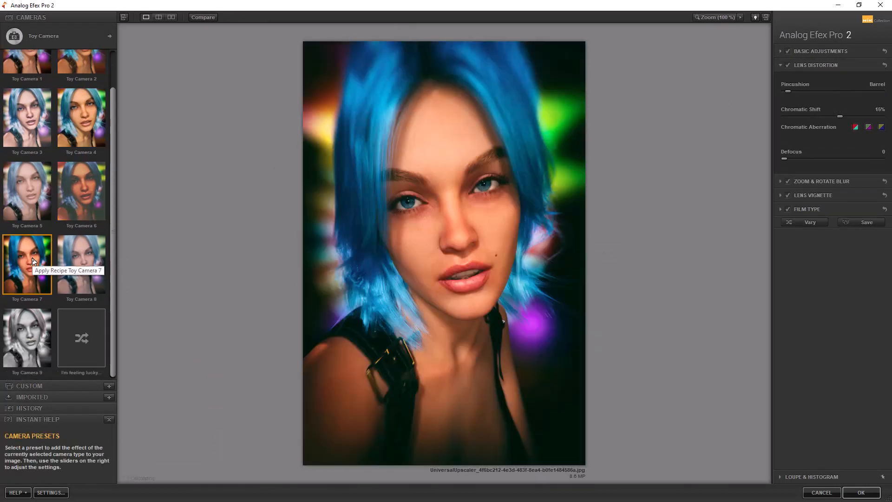
{"action": "left_click", "coordinate": [80, 264]}
Try presets from other camera collections, including Vintage Camera
{"action": "left_click", "coordinate": [110, 36]}
{"action": "left_click", "coordinate": [295, 123]}
{"action": "scroll", "coordinate": [46, 297], "scroll_direction": "down", "scroll_amount": 1}
{"action": "left_click", "coordinate": [110, 37]}
{"action": "left_click", "coordinate": [357, 165]}
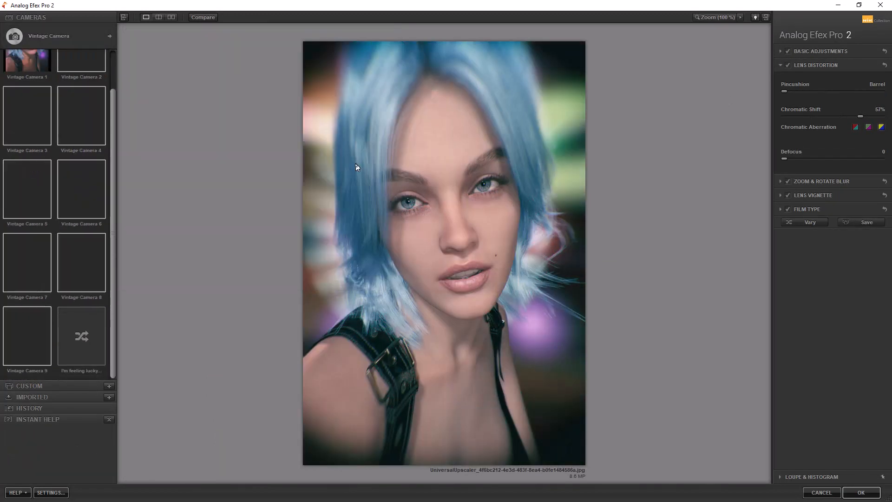
{"action": "left_click", "coordinate": [28, 334]}
{"action": "scroll", "coordinate": [82, 260], "scroll_direction": "up", "scroll_amount": 1}
Return to the Toy Camera collection, apply the Toy Camera 4 preset, and disable its Basic Adjustments
{"action": "left_click", "coordinate": [110, 36]}
{"action": "left_click", "coordinate": [308, 165]}
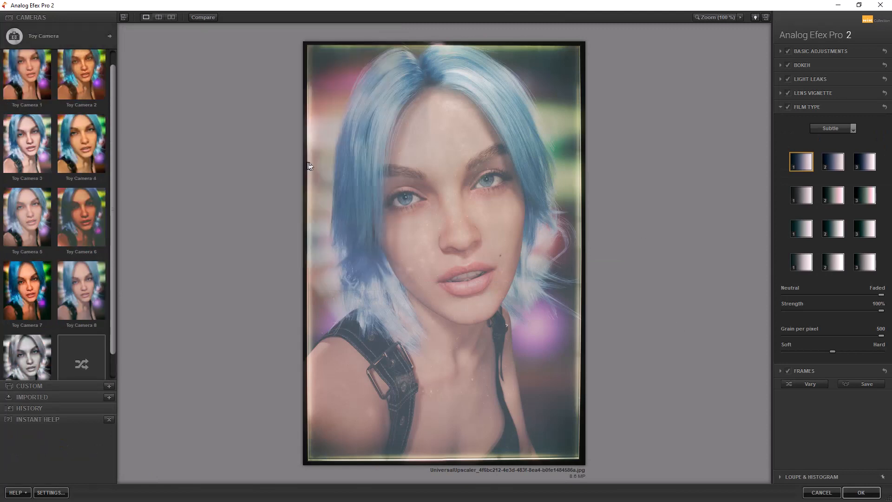
{"action": "left_click", "coordinate": [81, 143]}
{"action": "left_click", "coordinate": [780, 65]}
{"action": "left_click", "coordinate": [780, 51]}
{"action": "left_click", "coordinate": [788, 51]}
Set the Lens Vignette amount to -31% and size to 45%, with its shape shifted slightly toward rectangle
{"action": "left_click", "coordinate": [841, 185]}
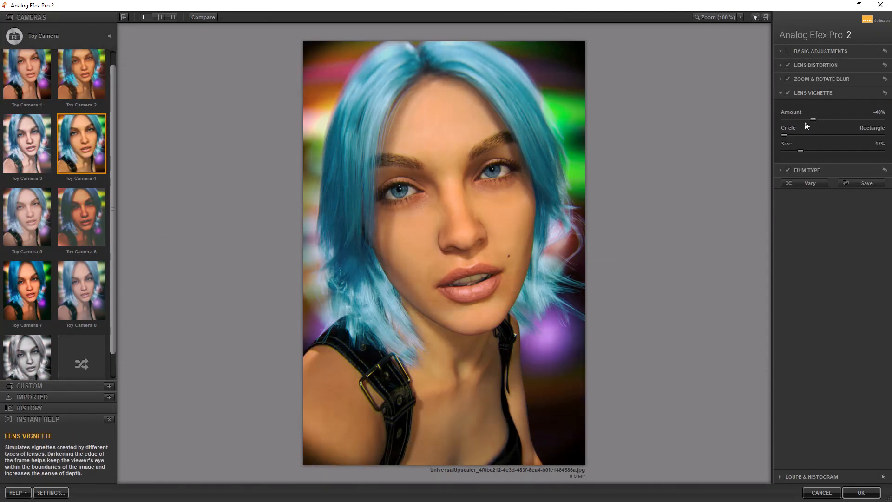
{"action": "mouse_move", "coordinate": [812, 119]}
{"action": "left_mouse_down"}
{"action": "mouse_move", "coordinate": [797, 121]}
{"action": "mouse_move", "coordinate": [817, 120]}
{"action": "left_mouse_up"}
{"action": "left_click_drag", "start_coordinate": [784, 135], "coordinate": [828, 151]}
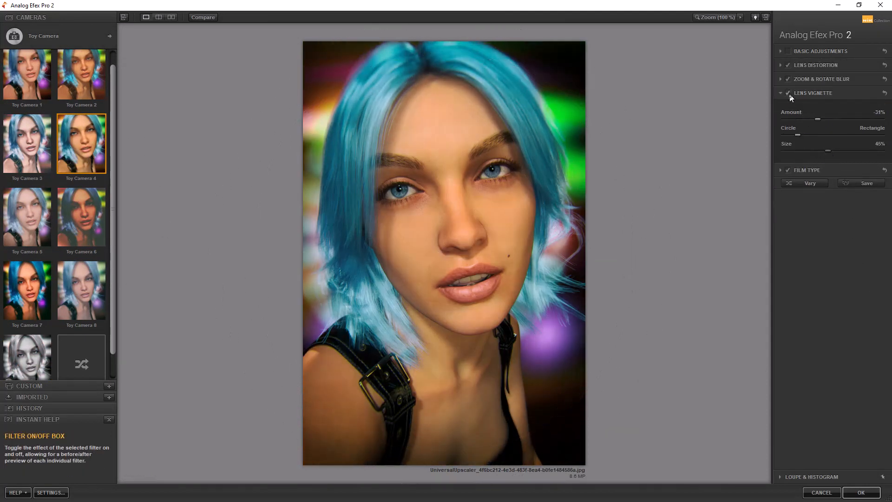
Set the Lens Distortion chromatic shift to -24%, check Film Type, apply the filter, and toggle Layer 1 to compare the result
{"action": "left_click", "coordinate": [781, 66]}
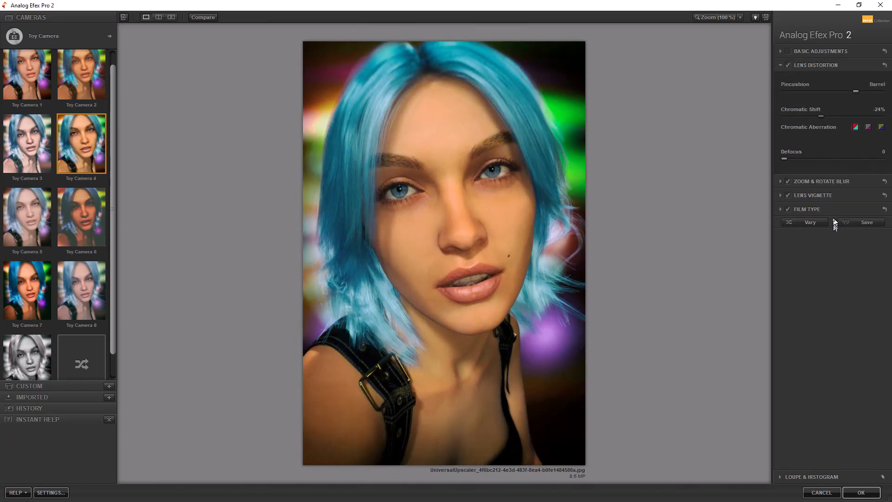
{"action": "left_click", "coordinate": [807, 209]}
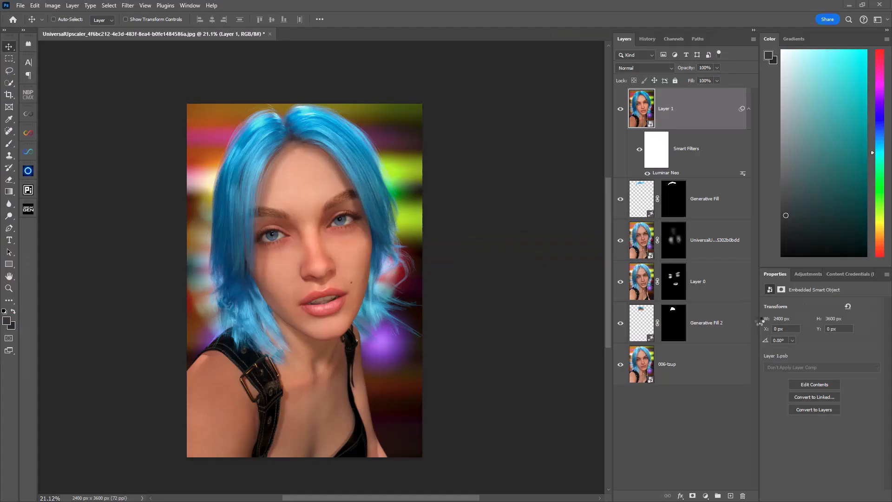
{"action": "left_click", "coordinate": [620, 110]}
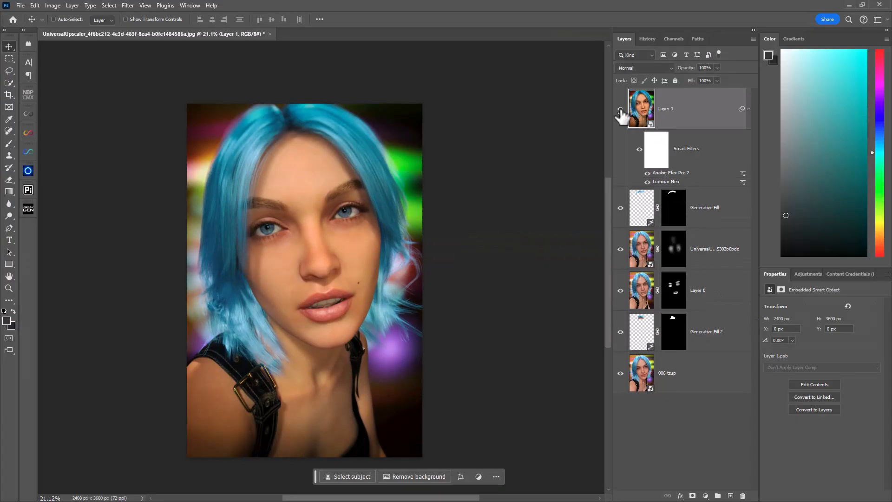
{"action": "double_click", "coordinate": [669, 182]}
{"action": "left_click", "coordinate": [458, 195]}
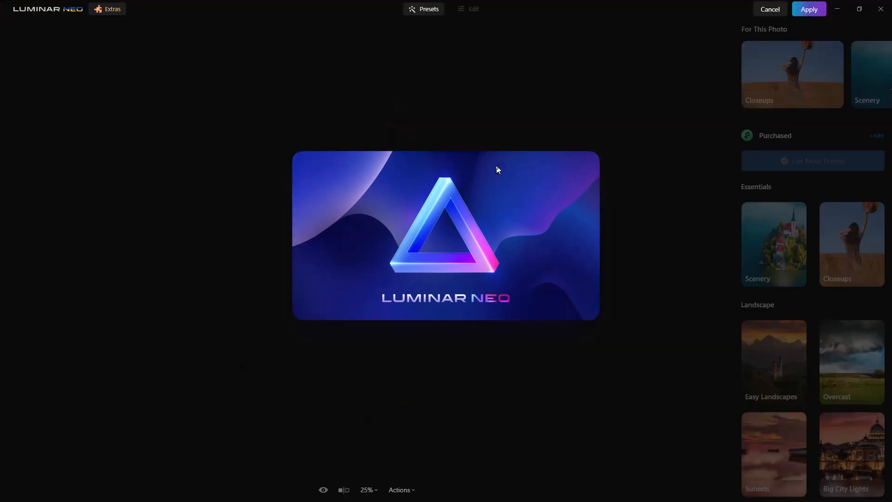
{"action": "left_click", "coordinate": [878, 8]}
{"action": "left_click", "coordinate": [462, 269]}
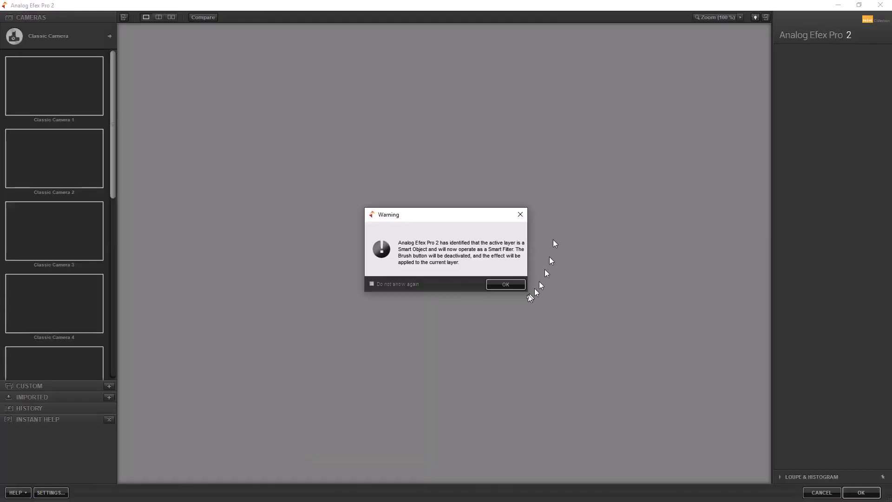
Reopen Layer 1's Analog Efex Pro 2 smart filter, reduce the barrel distortion slightly, and apply the change
{"action": "left_click", "coordinate": [506, 283]}
{"action": "left_click", "coordinate": [808, 158]}
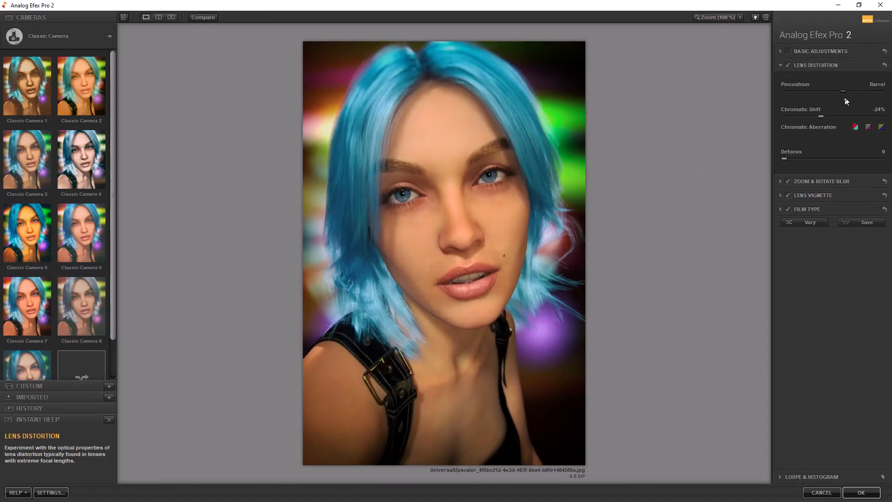
{"action": "left_click", "coordinate": [861, 493]}
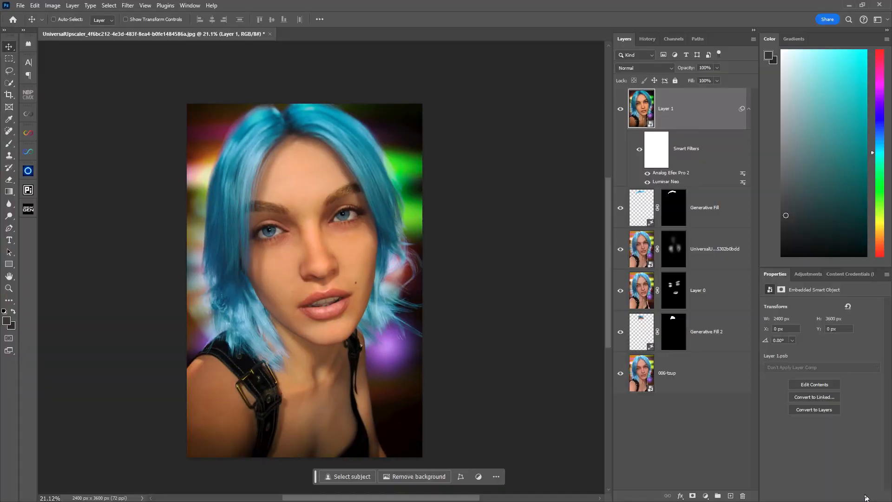